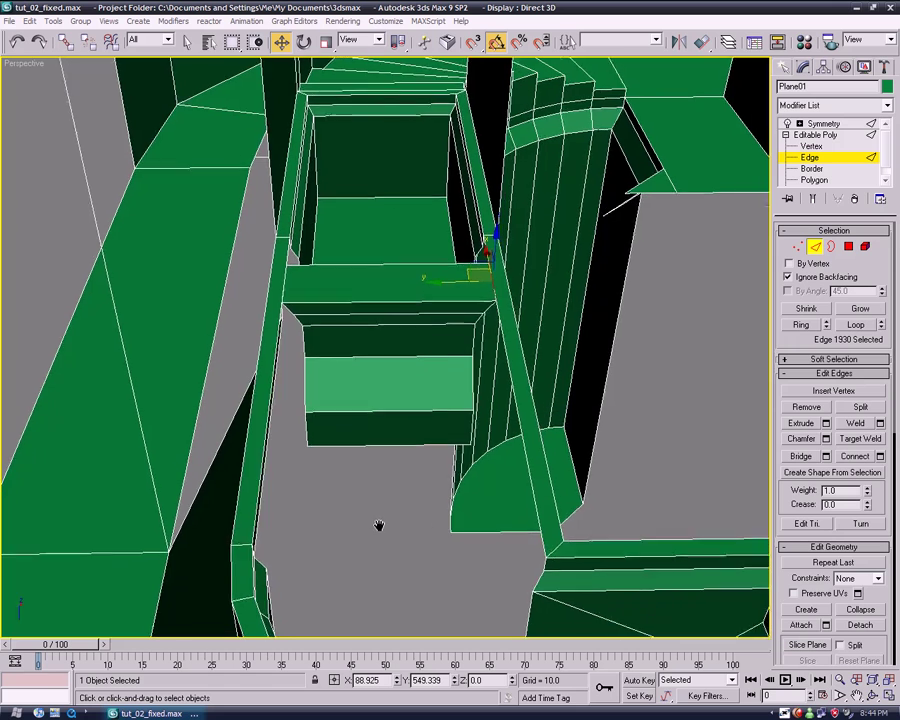
scroll(384, 593, up, 1)
Switch to Vertex level and box-select the vertices along the window-frame corner.
click(477, 244)
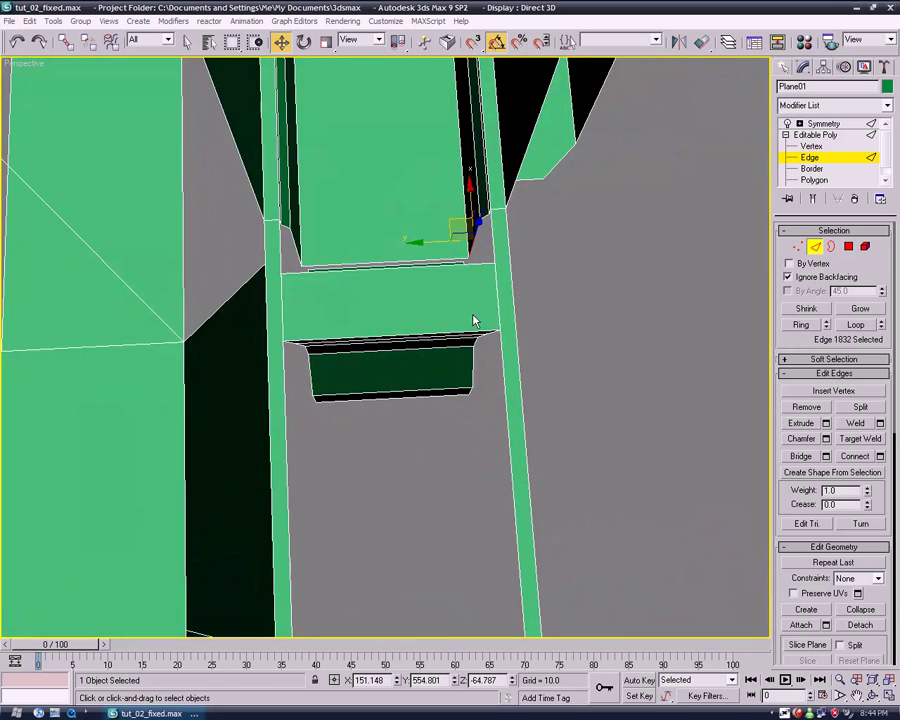
mouse_move(416, 551)
alt+middle_down()
mouse_move(402, 482)
mouse_move(410, 470)
alt+middle_up()
click(811, 146)
scroll(500, 480, down, 3)
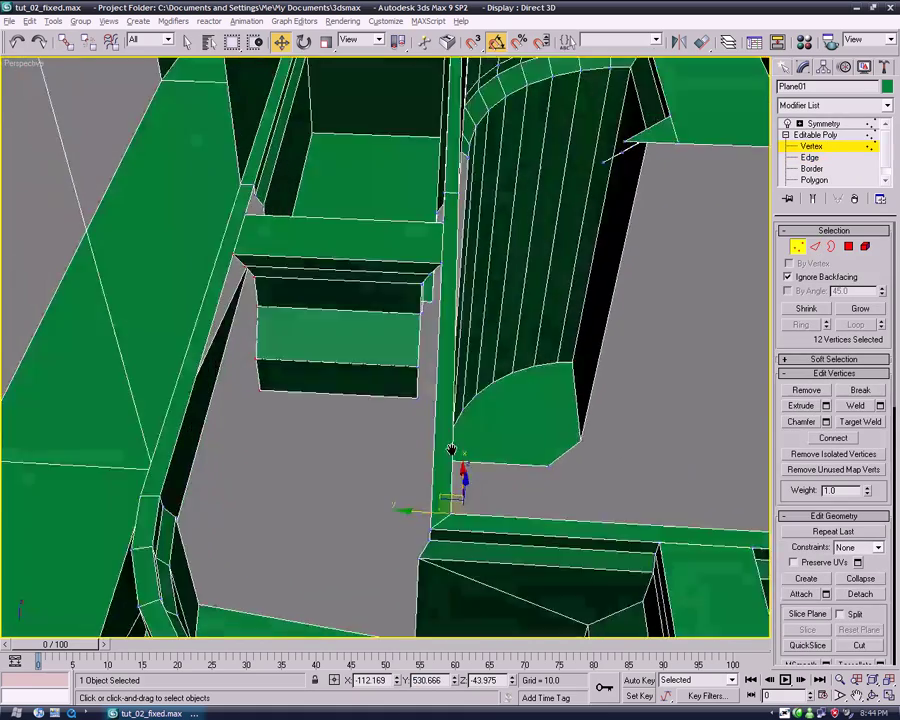
scroll(450, 410, down, 4)
scroll(453, 408, down, 2)
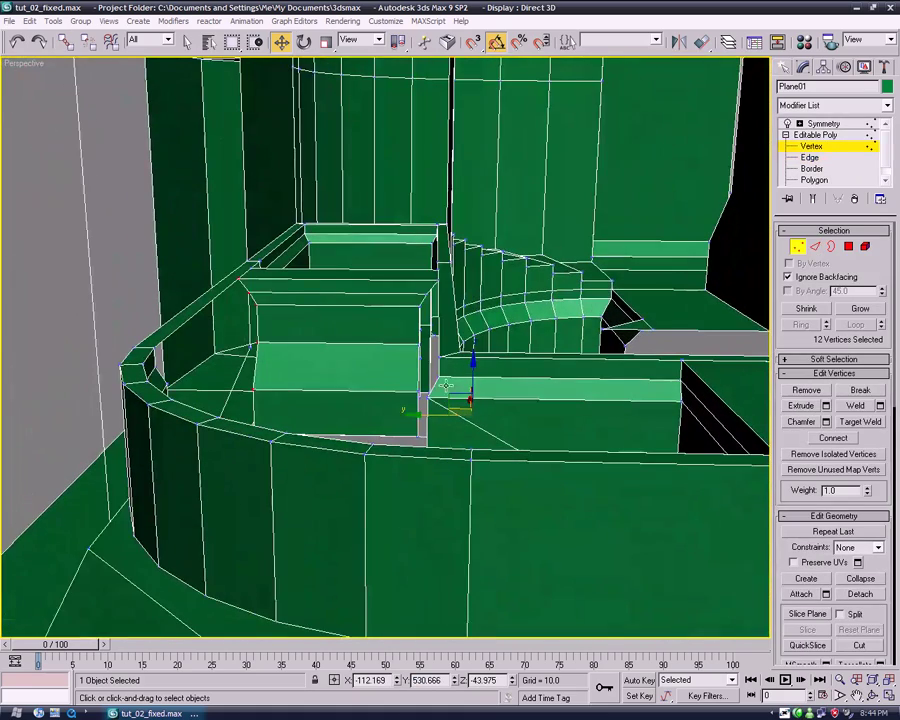
drag(381, 280, 430, 446)
Deselect the stray vertices so nine window-recess vertices remain selected.
double_click(430, 681)
alt+middle_drag(430, 509, 436, 464)
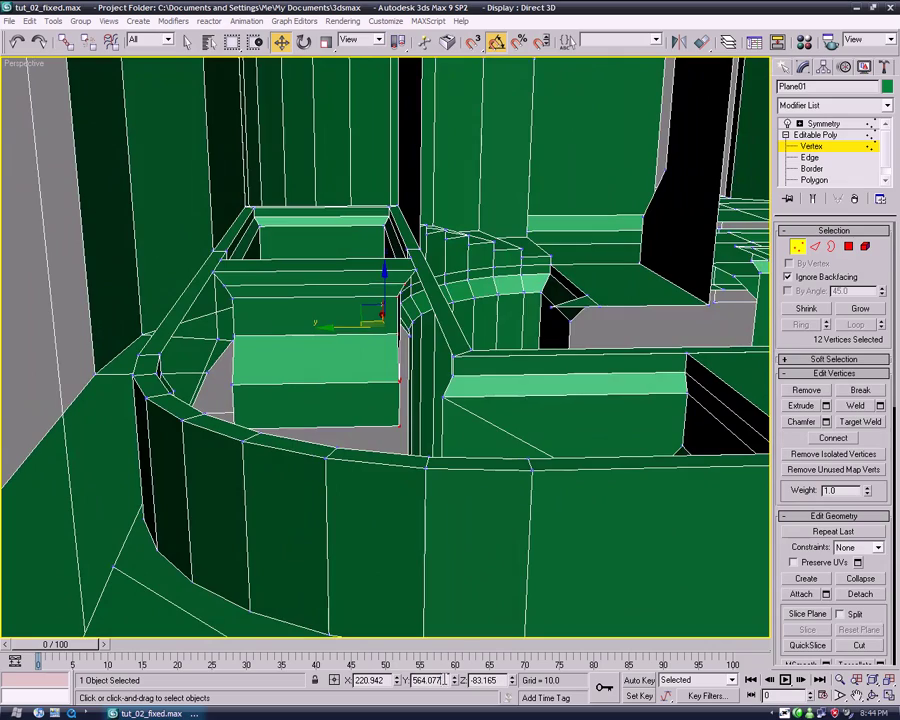
scroll(432, 468, up, 3)
scroll(420, 505, up, 2)
mouse_move(420, 505)
alt+middle_down()
mouse_move(445, 458)
mouse_move(440, 436)
alt+middle_up()
scroll(326, 263, up, 3)
scroll(326, 252, up, 3)
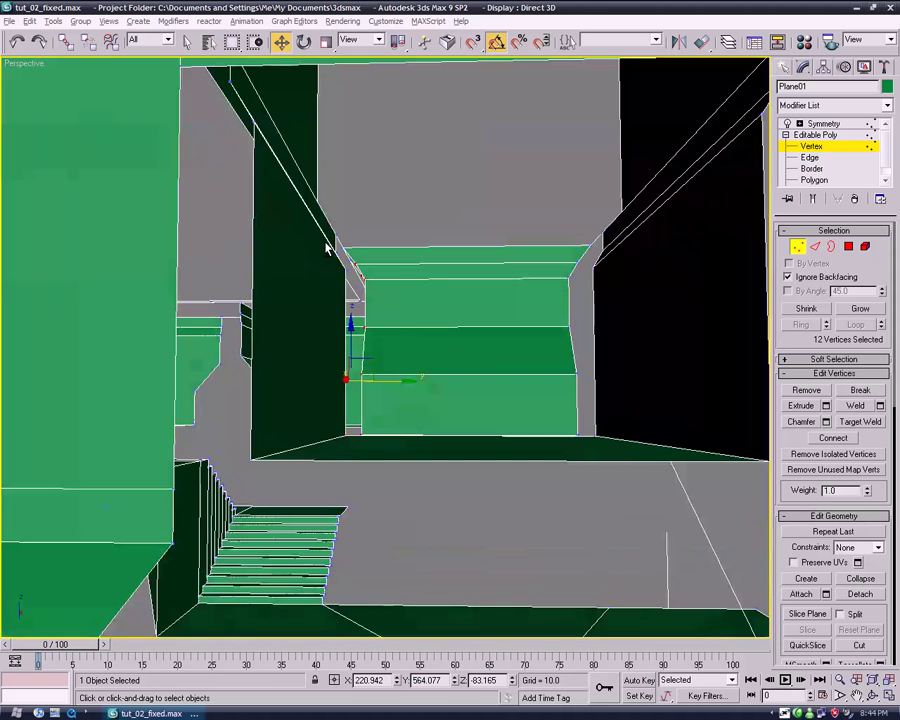
alt+click(366, 266)
scroll(366, 268, up, 2)
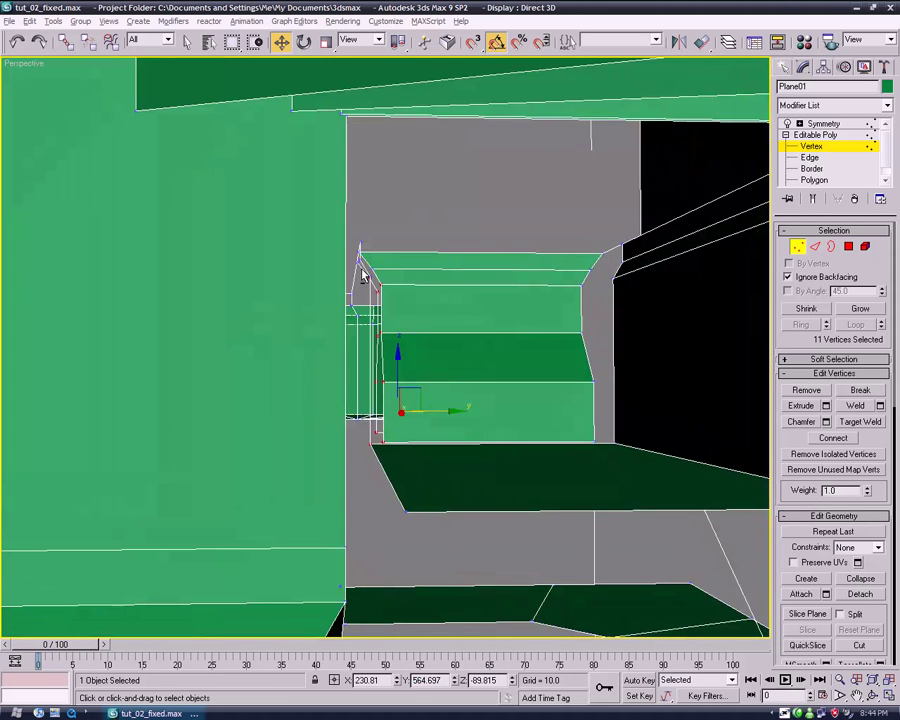
alt+click(376, 290)
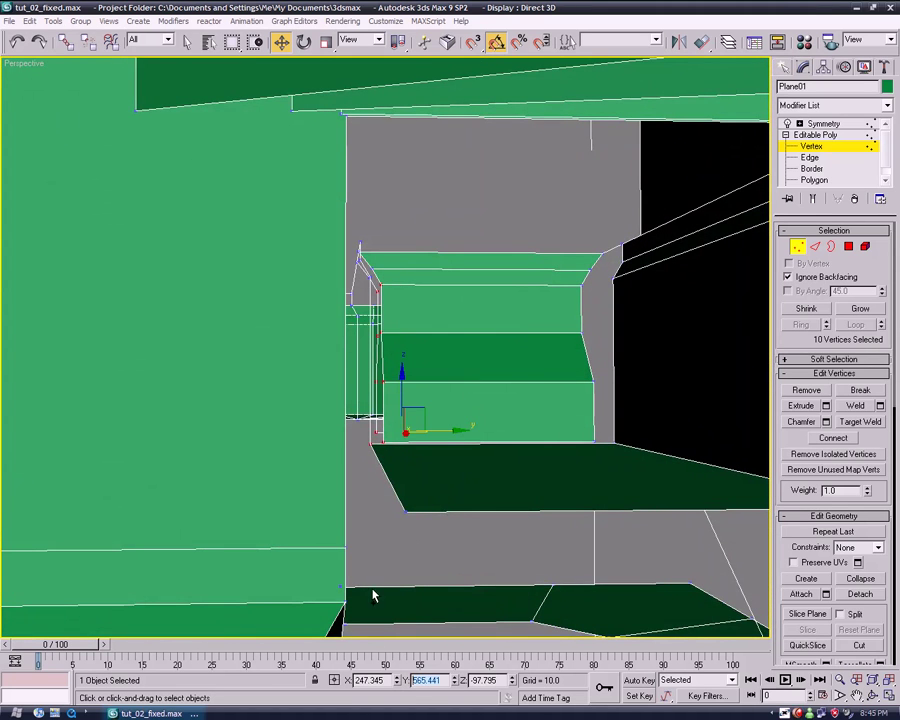
scroll(452, 489, down, 4)
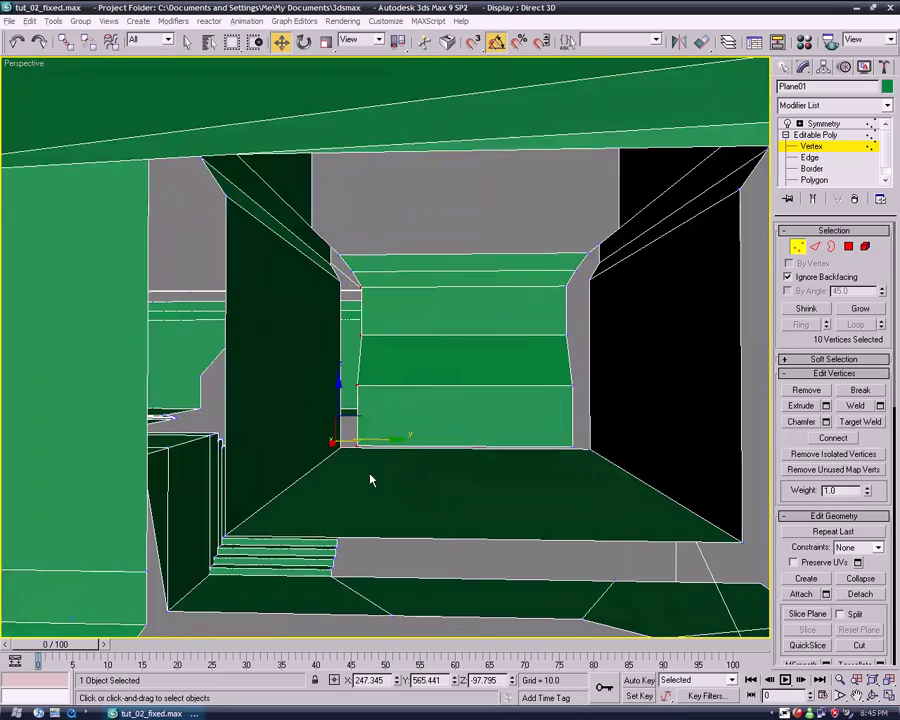
alt+drag(320, 436, 346, 466)
mouse_move(372, 500)
alt+middle_down()
mouse_move(378, 523)
mouse_move(357, 562)
mouse_move(476, 410)
mouse_move(520, 431)
mouse_move(496, 444)
alt+middle_up()
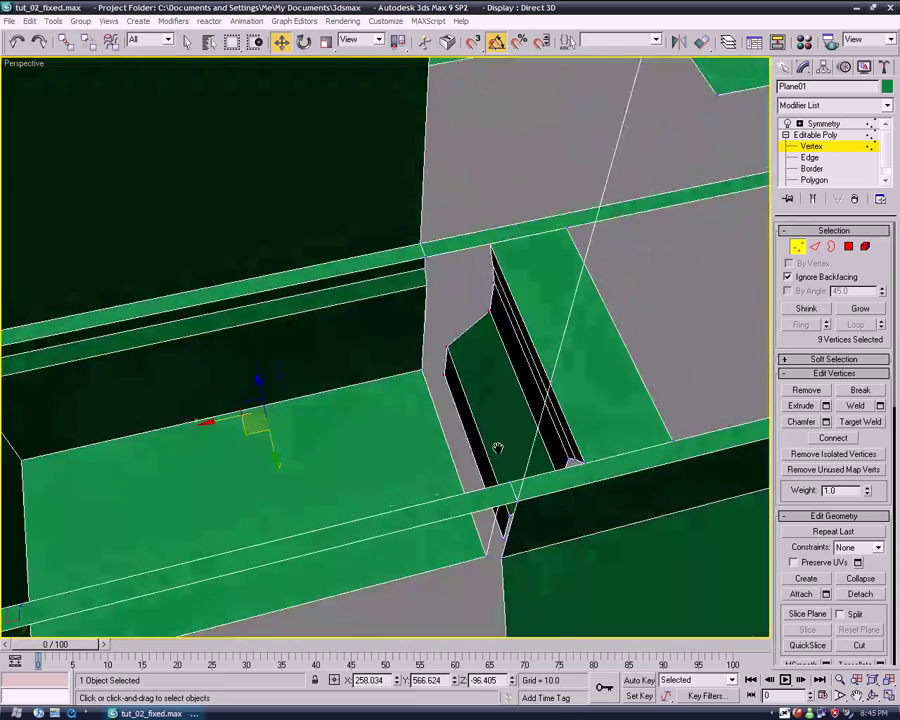
scroll(552, 424, down, 3)
scroll(556, 424, down, 5)
scroll(560, 430, down, 5)
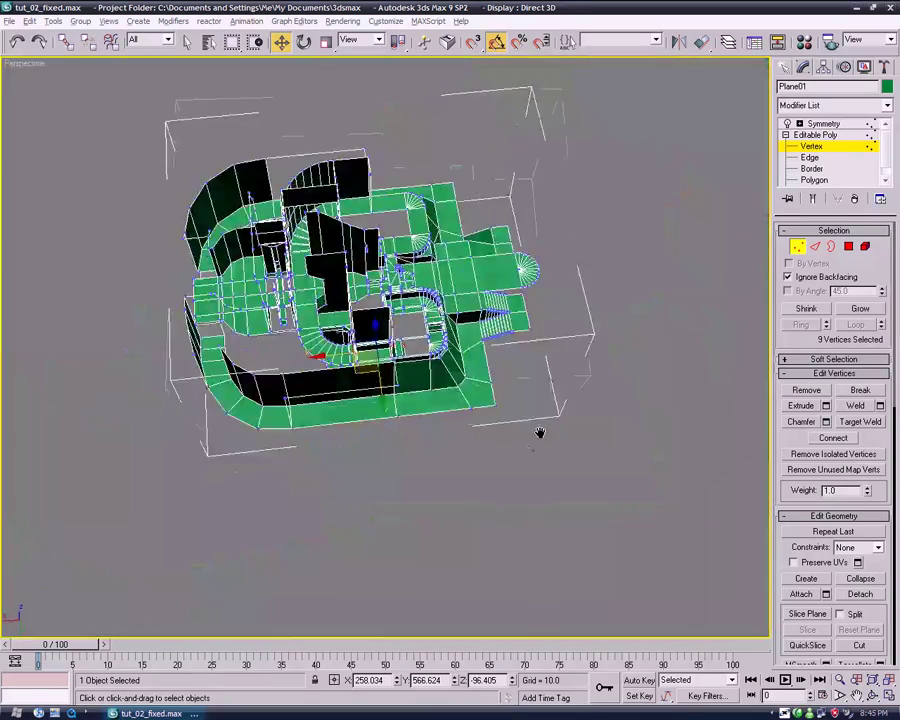
alt+middle_drag(560, 430, 538, 432)
mouse_move(345, 350)
mouse_down()
mouse_move(610, 352)
mouse_move(397, 340)
mouse_up()
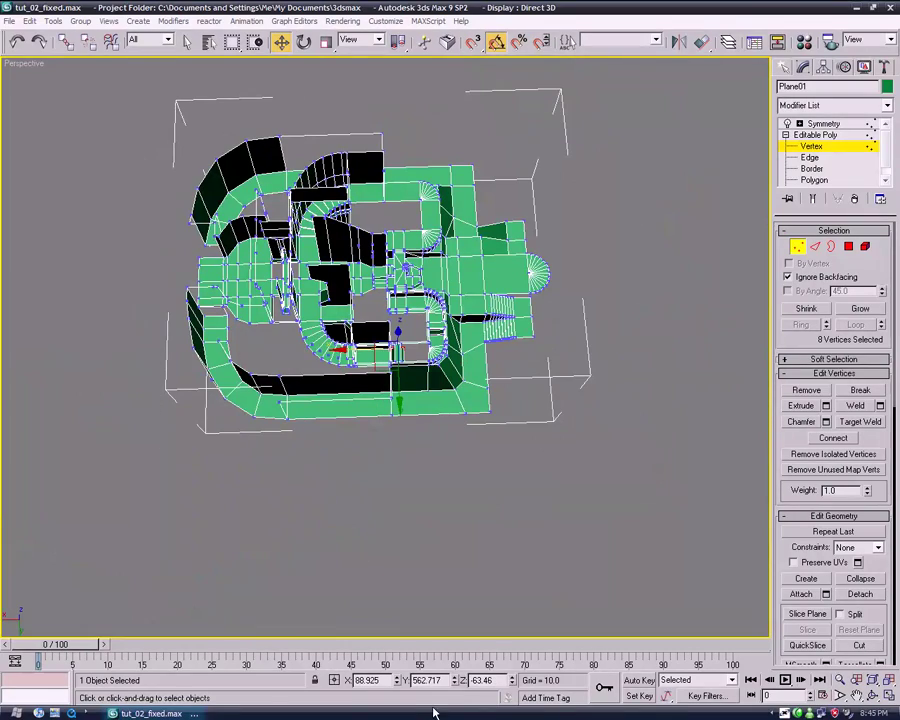
mouse_move(417, 504)
alt+middle_down()
mouse_move(422, 516)
mouse_move(307, 485)
alt+middle_up()
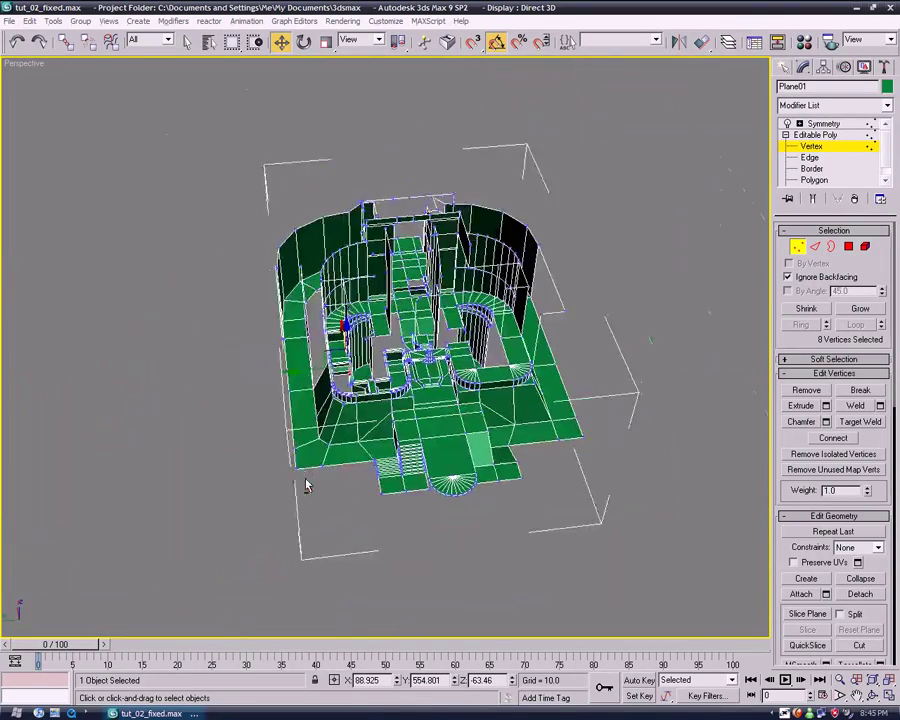
scroll(327, 446, up, 5)
scroll(339, 428, up, 3)
mouse_move(339, 428)
alt+middle_down()
mouse_move(438, 452)
mouse_move(446, 412)
mouse_move(462, 432)
mouse_move(444, 410)
alt+middle_up()
scroll(432, 418, up, 3)
scroll(458, 425, up, 3)
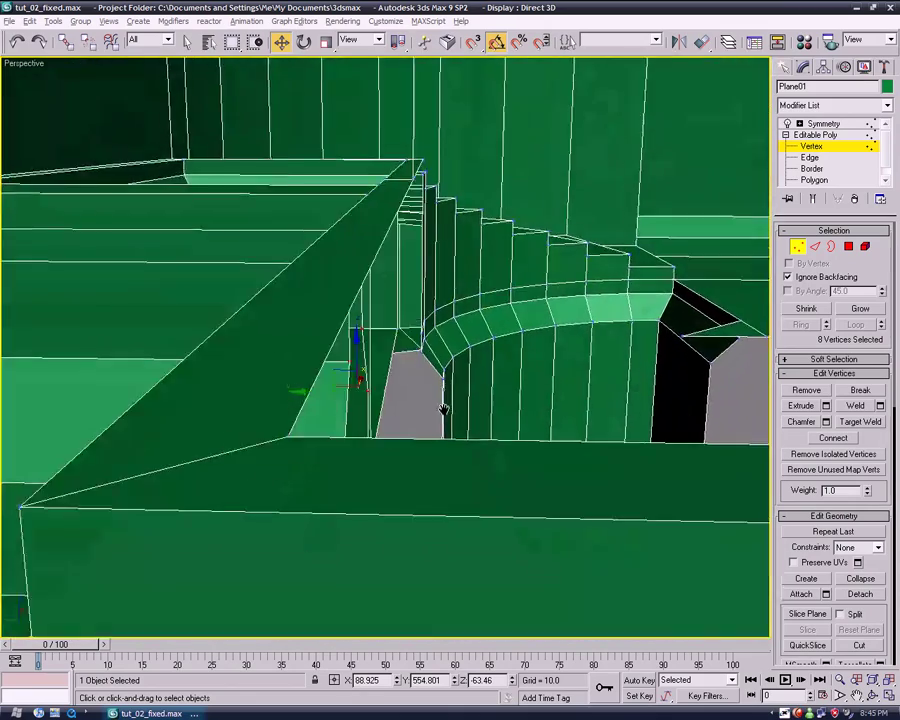
Try several corner vertices around the window recess to start the selection.
scroll(450, 415, down, 4)
click(429, 288)
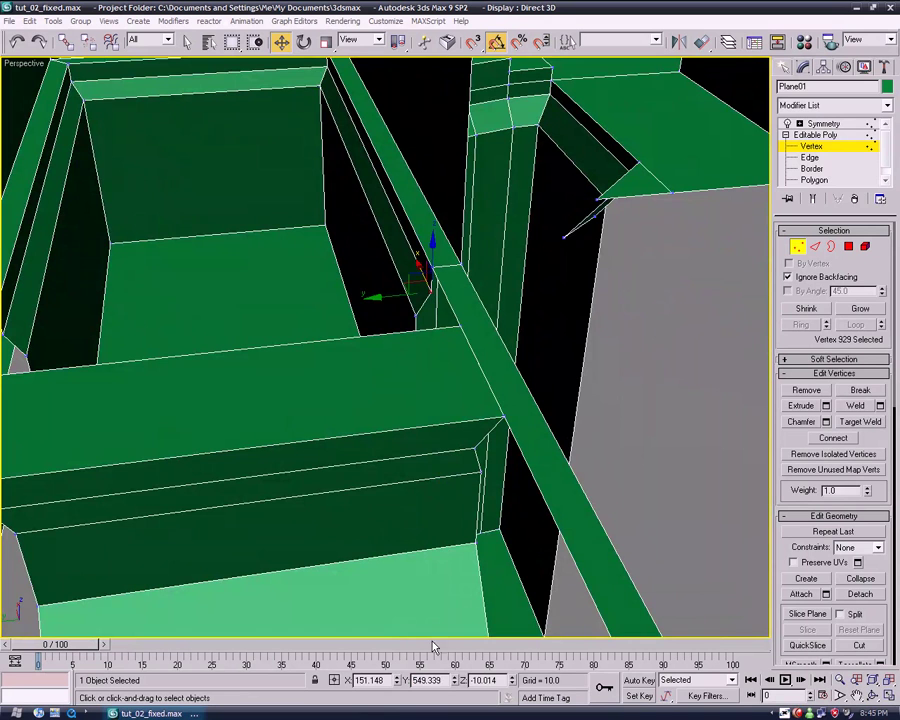
click(478, 455)
scroll(476, 440, up, 3)
scroll(440, 490, up, 3)
mouse_move(412, 552)
alt+middle_down()
mouse_move(420, 580)
mouse_move(414, 570)
alt+middle_up()
ctrl+click(381, 278)
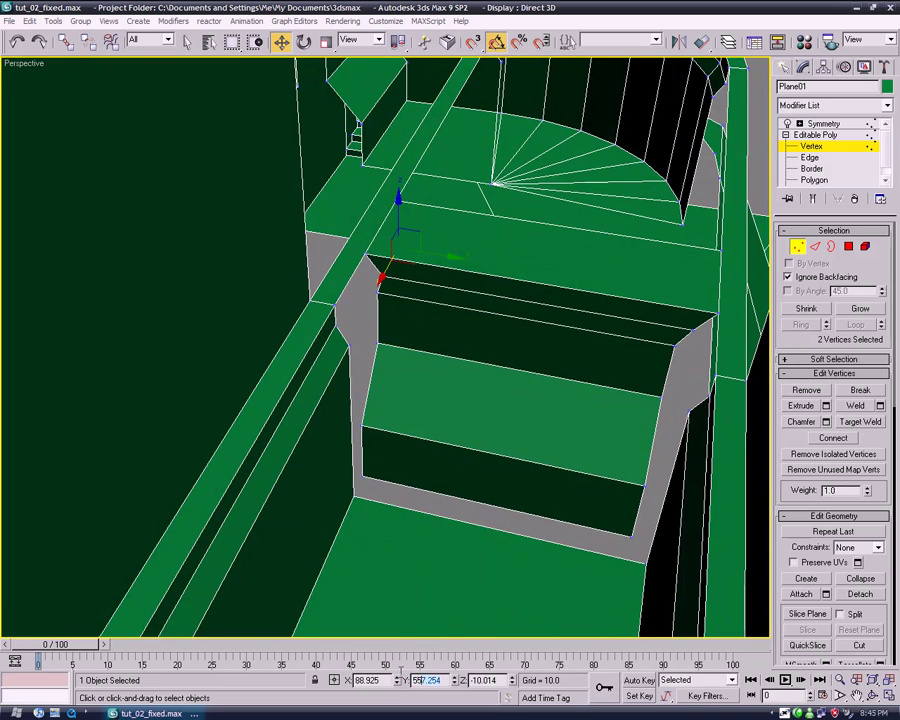
click(462, 488)
mouse_move(462, 488)
alt+middle_down()
mouse_move(436, 466)
mouse_move(440, 476)
mouse_move(395, 387)
alt+middle_up()
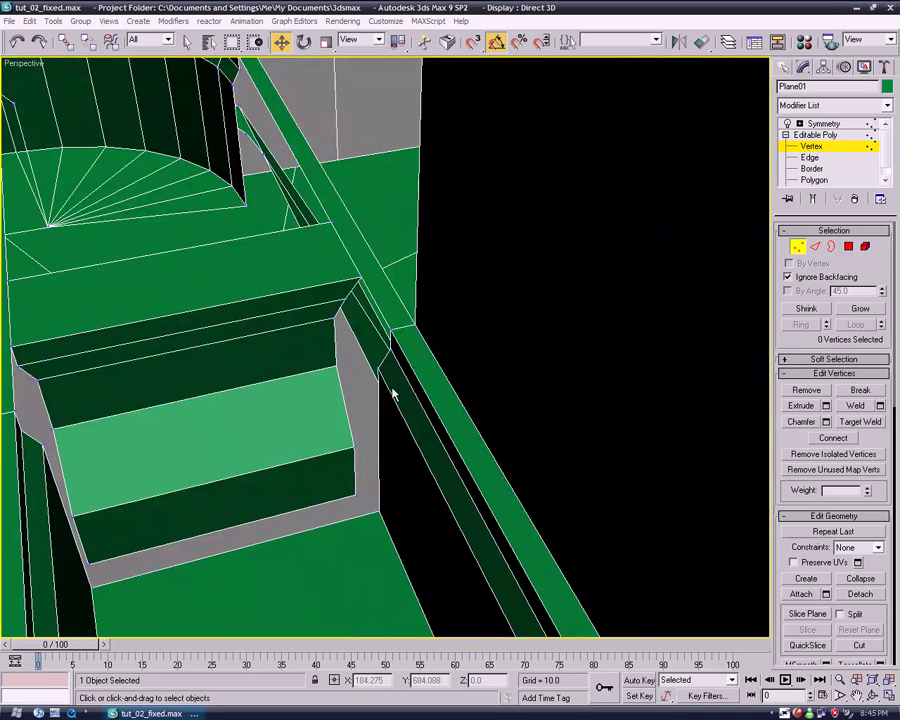
click(392, 330)
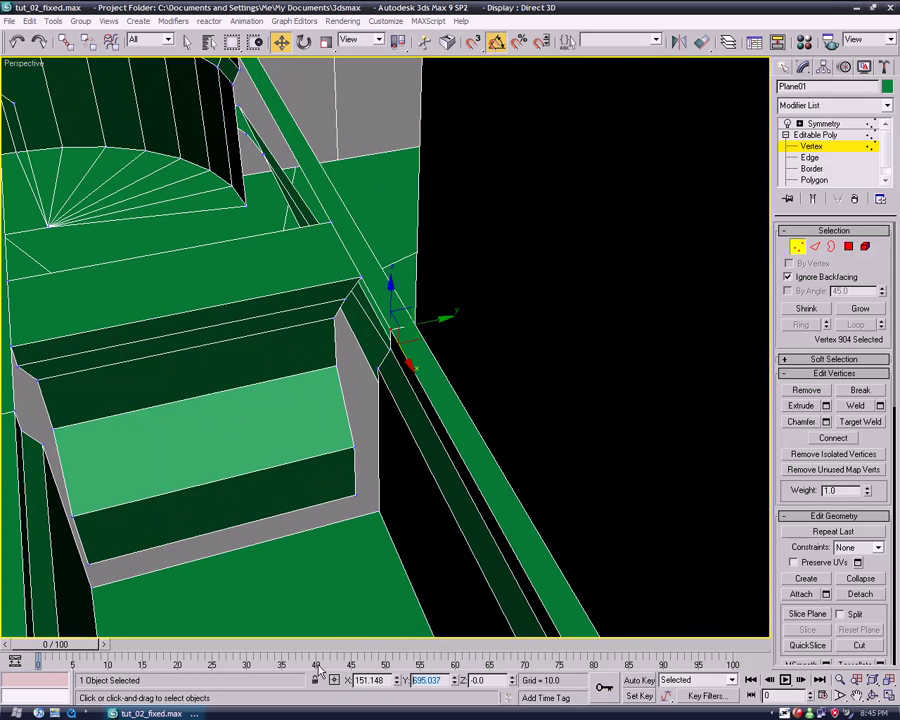
click(345, 298)
alt+middle_drag(327, 462, 495, 460)
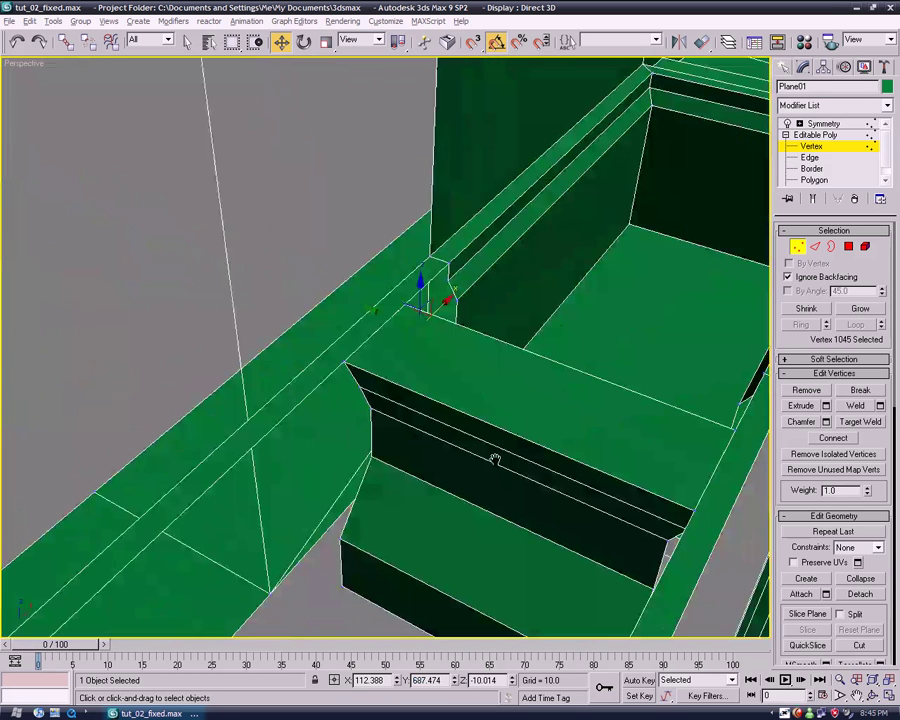
ctrl+click(376, 432)
mouse_move(445, 560)
alt+middle_down()
mouse_move(470, 474)
mouse_move(496, 466)
mouse_move(487, 508)
mouse_move(426, 331)
mouse_move(453, 287)
alt+middle_up()
click(442, 240)
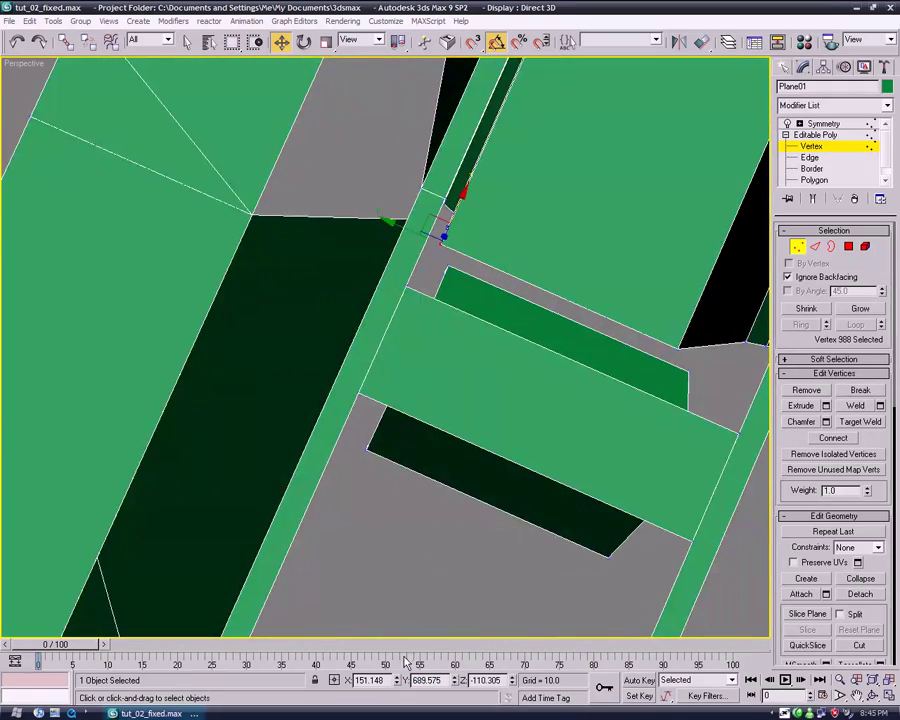
Build the selection up to eight recess-corner vertices and turn on Target Weld.
mouse_move(426, 527)
alt+middle_down()
mouse_move(460, 402)
mouse_move(457, 327)
alt+middle_up()
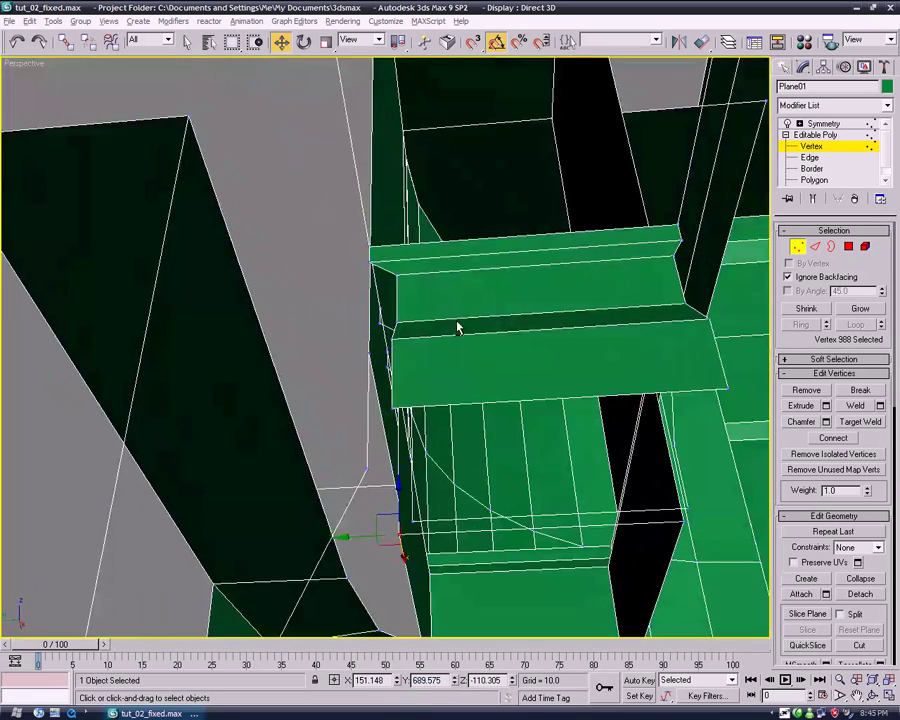
click(403, 357)
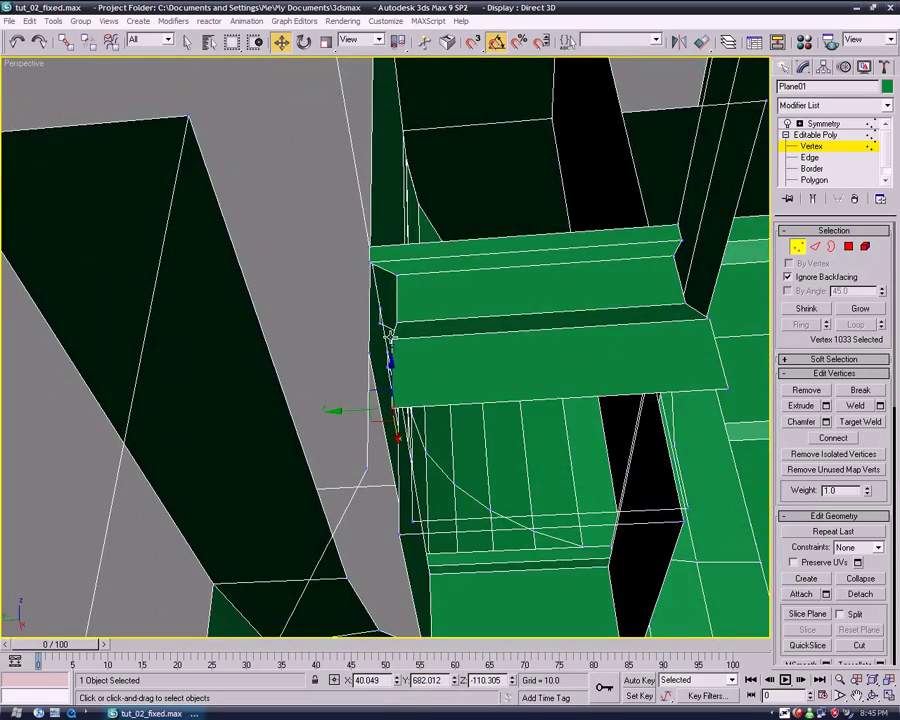
drag(389, 338, 396, 324)
ctrl+click(395, 274)
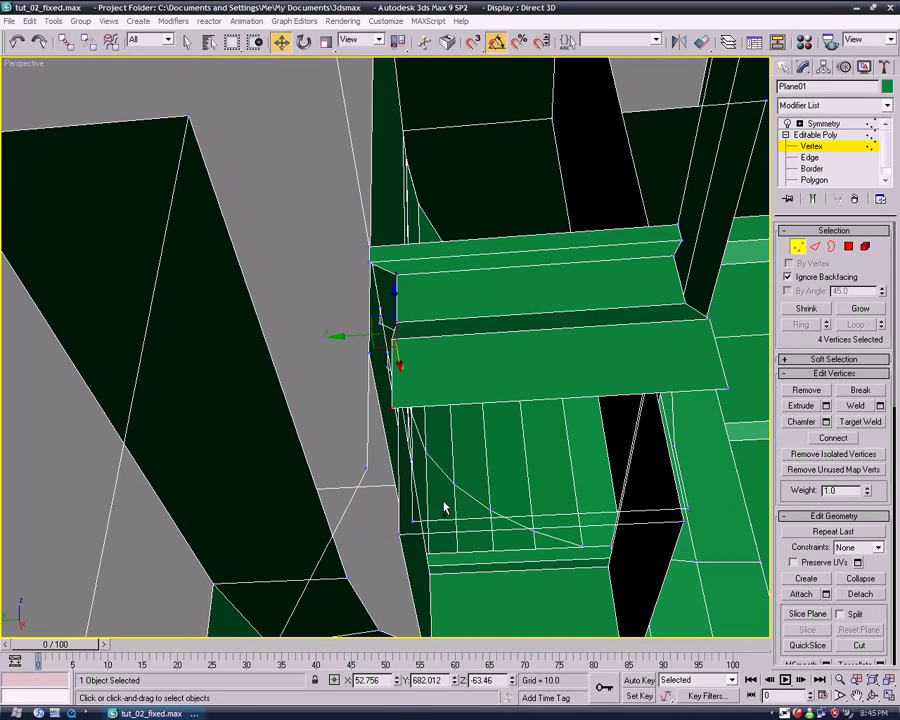
ctrl+click(411, 521)
alt+middle_drag(466, 534, 322, 479)
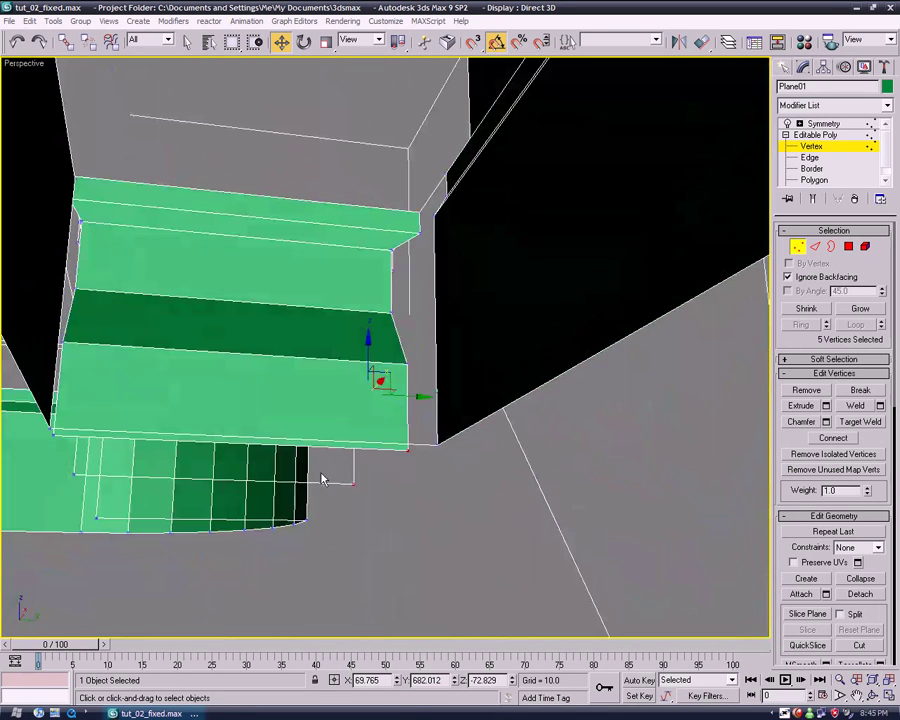
ctrl+click(406, 362)
ctrl+click(392, 313)
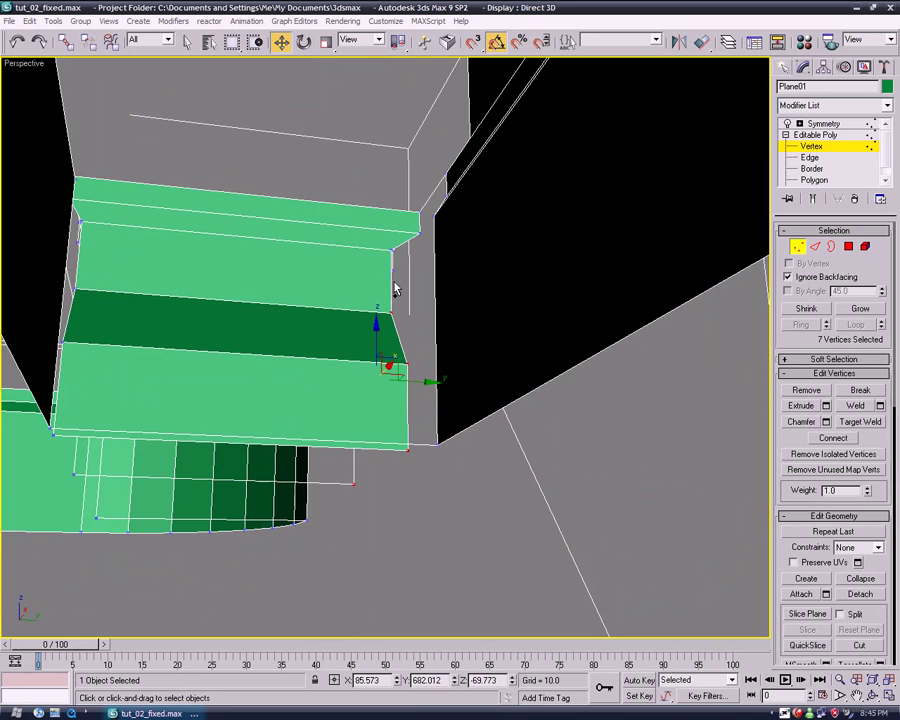
ctrl+click(391, 251)
alt+middle_drag(391, 251, 391, 424)
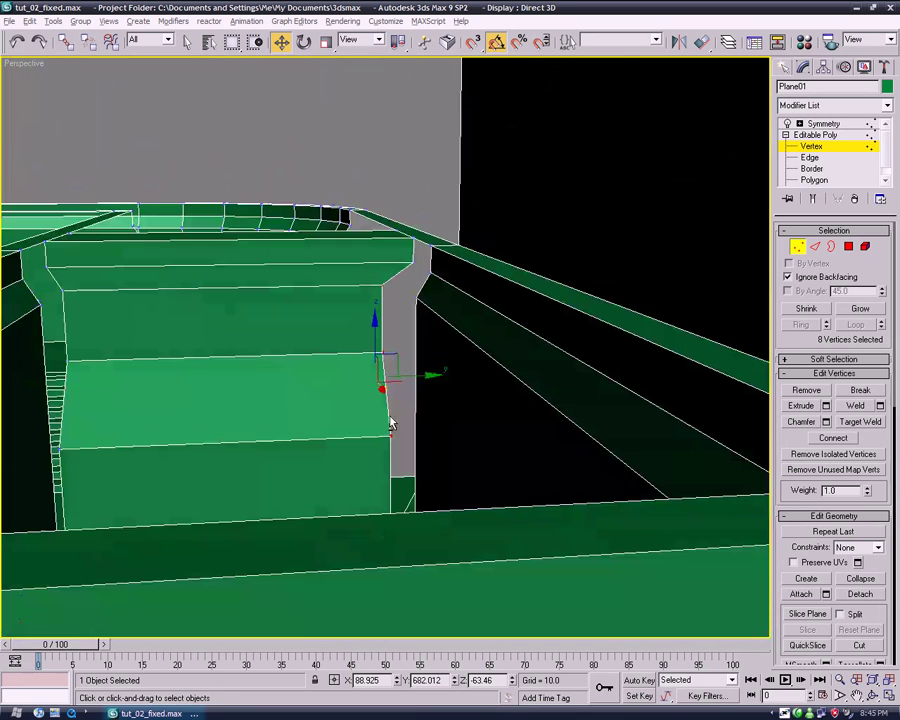
mouse_move(446, 480)
alt+middle_down()
mouse_move(450, 454)
mouse_move(464, 496)
mouse_move(440, 420)
mouse_move(524, 464)
mouse_move(724, 520)
alt+middle_up()
click(860, 421)
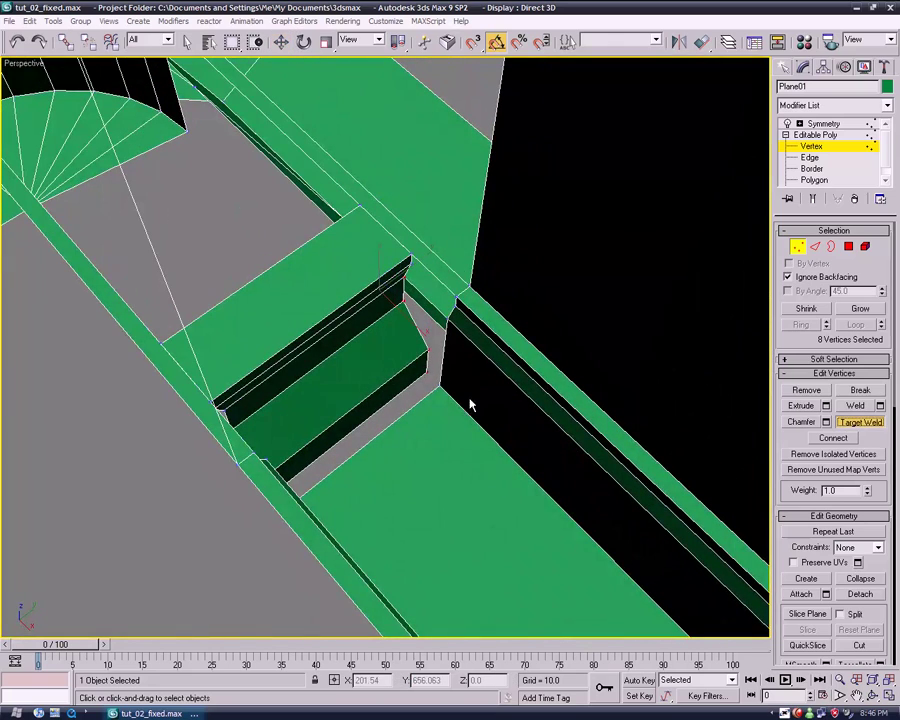
Target-weld the loose recess-corner vertex onto its neighbour.
click(424, 370)
mouse_move(424, 370)
alt+middle_down()
mouse_move(408, 452)
mouse_move(336, 498)
mouse_move(489, 500)
mouse_move(340, 442)
mouse_move(374, 509)
mouse_move(400, 505)
mouse_move(395, 427)
alt+middle_up()
click(388, 352)
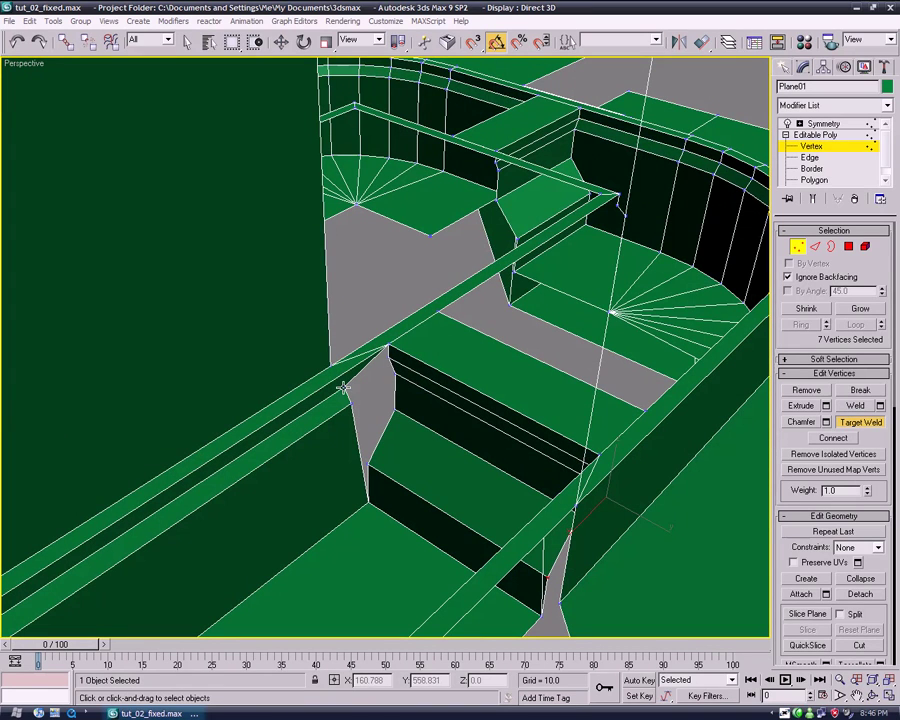
Zoom in over the recess and stair and weld two more corner vertices onto their neighbours.
scroll(654, 460, up, 5)
mouse_move(654, 460)
middle_down()
mouse_move(250, 469)
mouse_move(367, 493)
middle_up()
scroll(367, 493, up, 2)
scroll(302, 426, up, 2)
scroll(380, 456, up, 2)
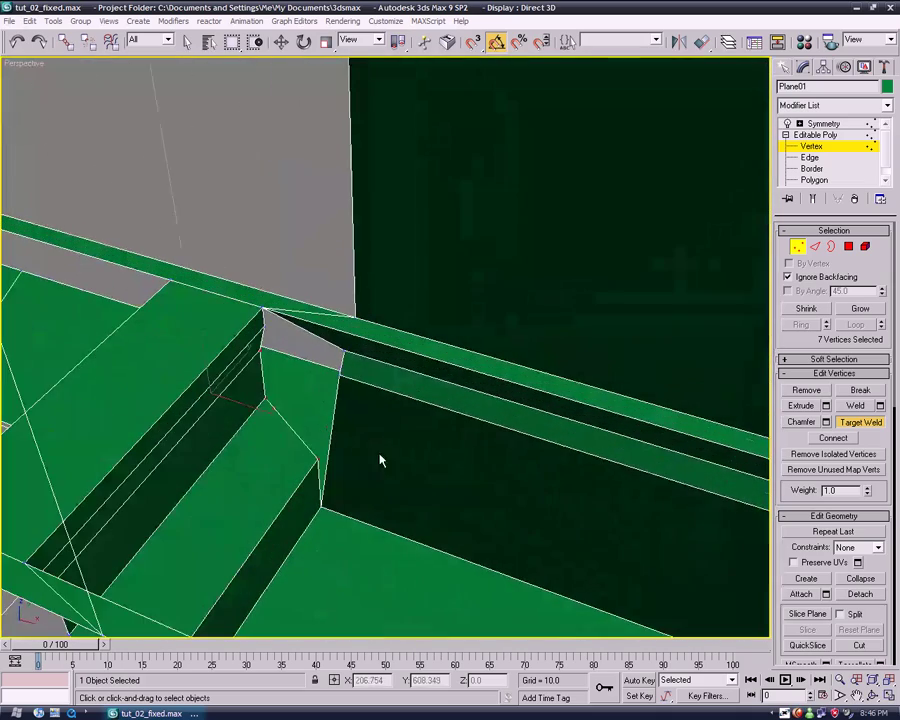
mouse_move(265, 325)
alt+middle_down()
mouse_move(366, 318)
mouse_move(390, 362)
mouse_move(482, 468)
mouse_move(424, 492)
mouse_move(495, 474)
mouse_move(317, 385)
alt+middle_up()
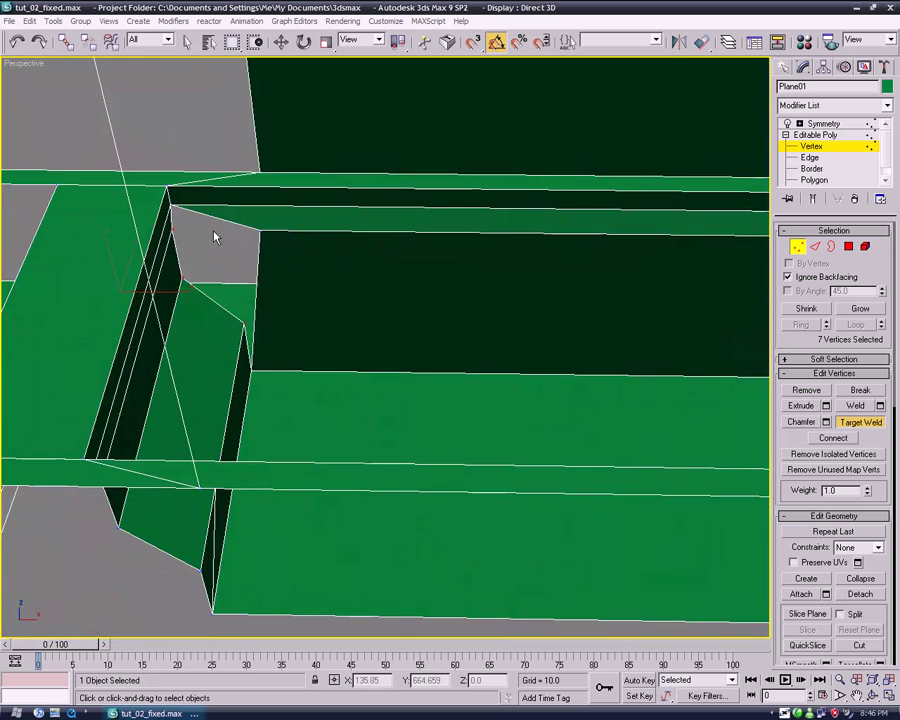
click(174, 229)
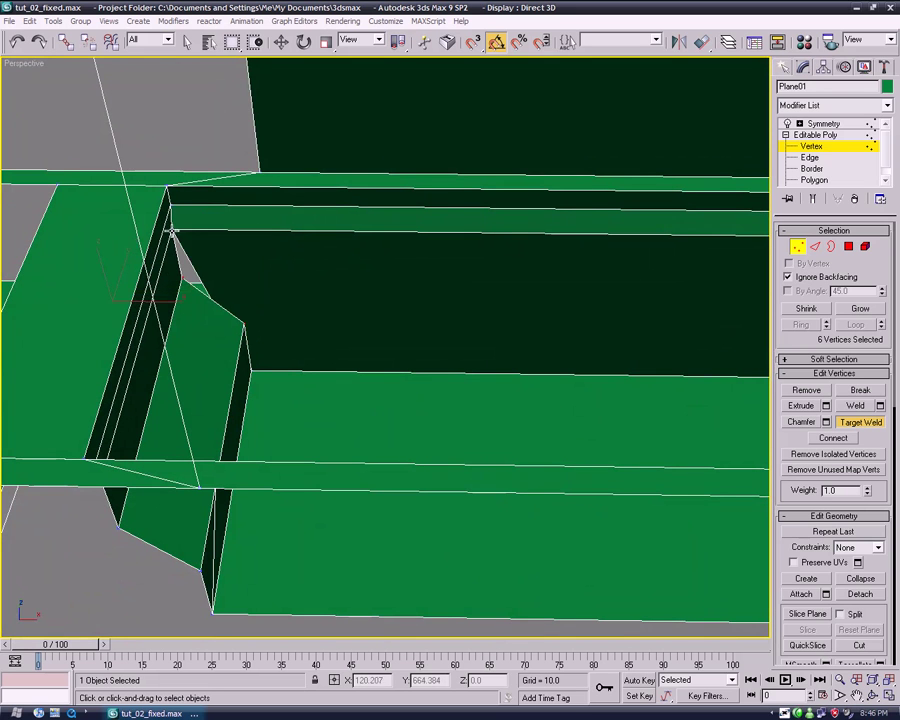
mouse_move(237, 325)
alt+middle_down()
mouse_move(48, 336)
mouse_move(150, 566)
alt+middle_up()
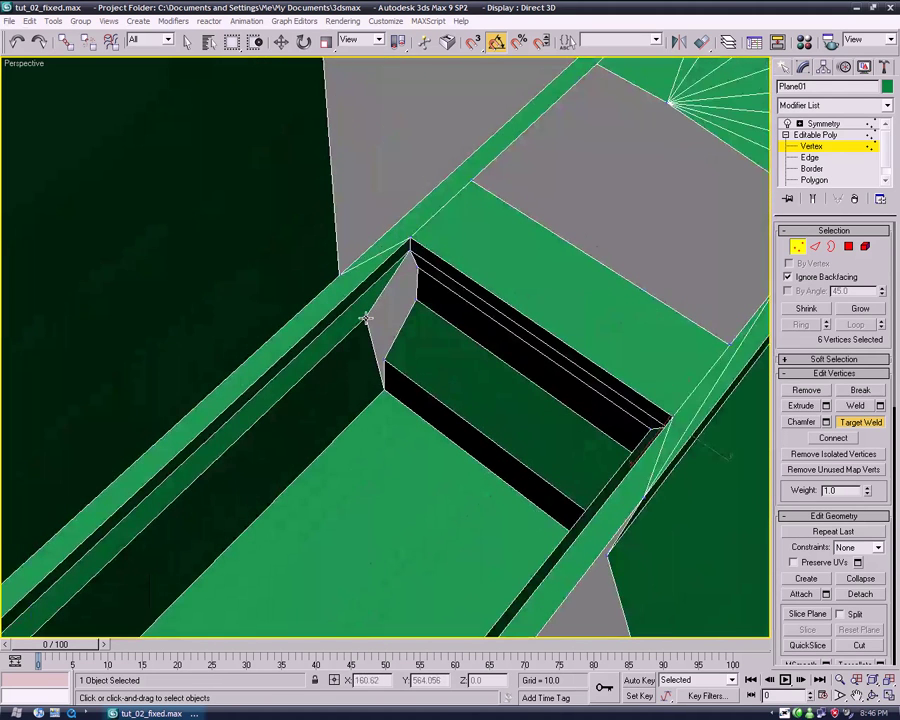
click(416, 264)
Delete the two recess faces in Polygon mode.
key(w)
key(4)
click(314, 396)
mouse_move(314, 396)
alt+middle_down()
mouse_move(583, 452)
mouse_move(293, 477)
alt+middle_up()
ctrl+click(320, 377)
key(Delete)
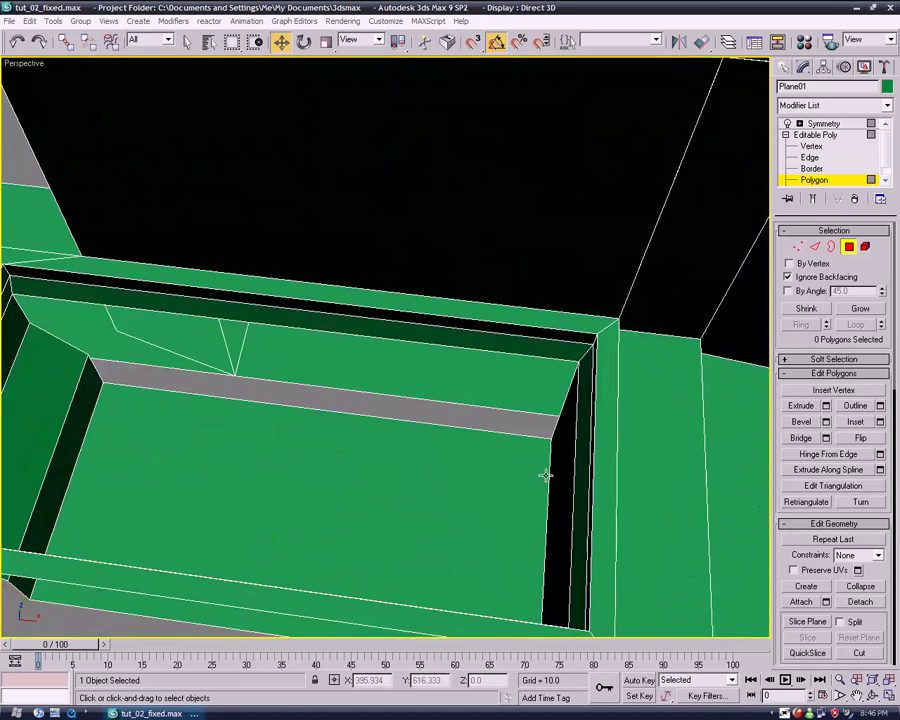
Create a new polygon across the recess from its corner vertices.
click(826, 587)
click(580, 362)
click(10, 294)
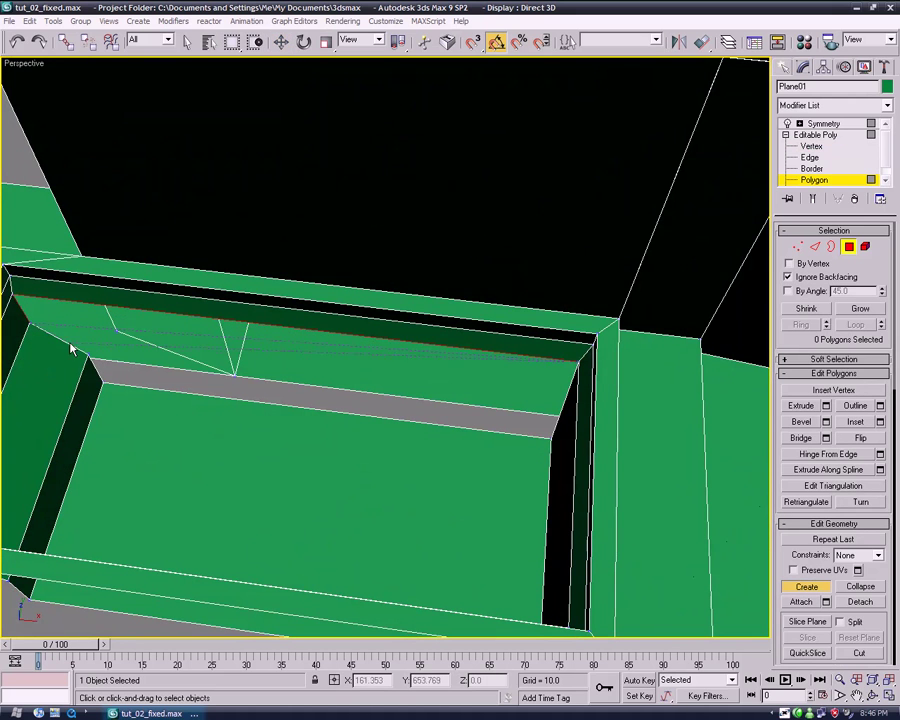
click(551, 438)
mouse_move(538, 430)
alt+middle_down()
mouse_move(610, 554)
mouse_move(712, 392)
alt+middle_up()
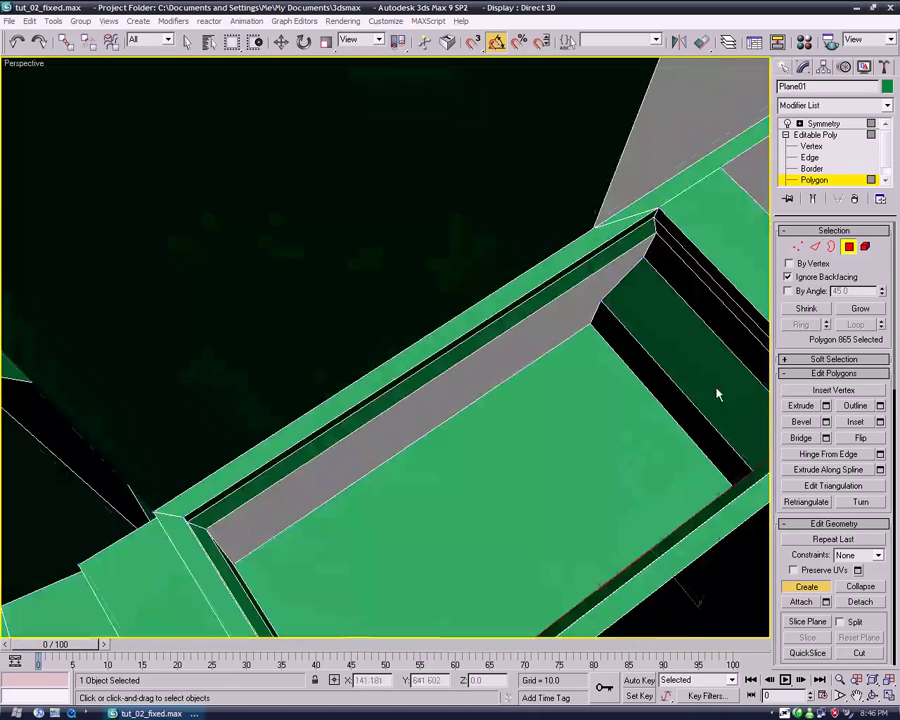
Select the wall's open border in Border mode and frame the stepped geometry.
click(805, 168)
key(w)
click(680, 313)
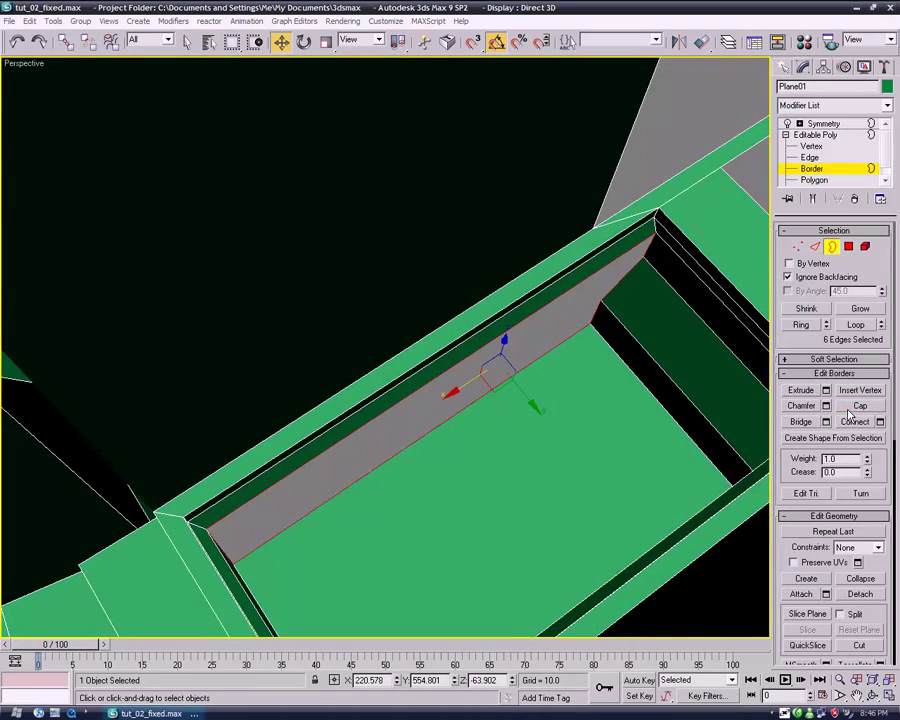
mouse_move(632, 386)
alt+middle_down()
mouse_move(454, 292)
mouse_move(448, 415)
mouse_move(420, 380)
mouse_move(430, 380)
alt+middle_up()
scroll(448, 415, down, 5)
scroll(415, 376, up, 5)
Cut edges across the wall from the triangle fan's centre to its corners and along the top.
click(814, 179)
click(806, 586)
mouse_move(733, 571)
alt+middle_down()
mouse_move(623, 567)
mouse_move(685, 532)
mouse_move(693, 569)
mouse_move(581, 511)
alt+middle_up()
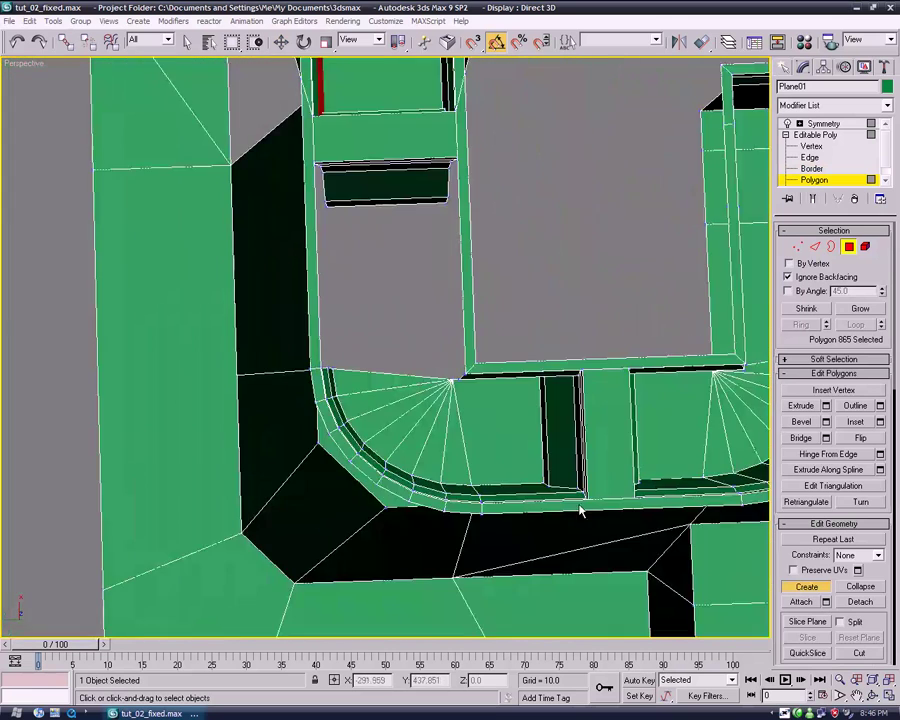
scroll(508, 458, up, 2)
click(476, 142)
click(300, 145)
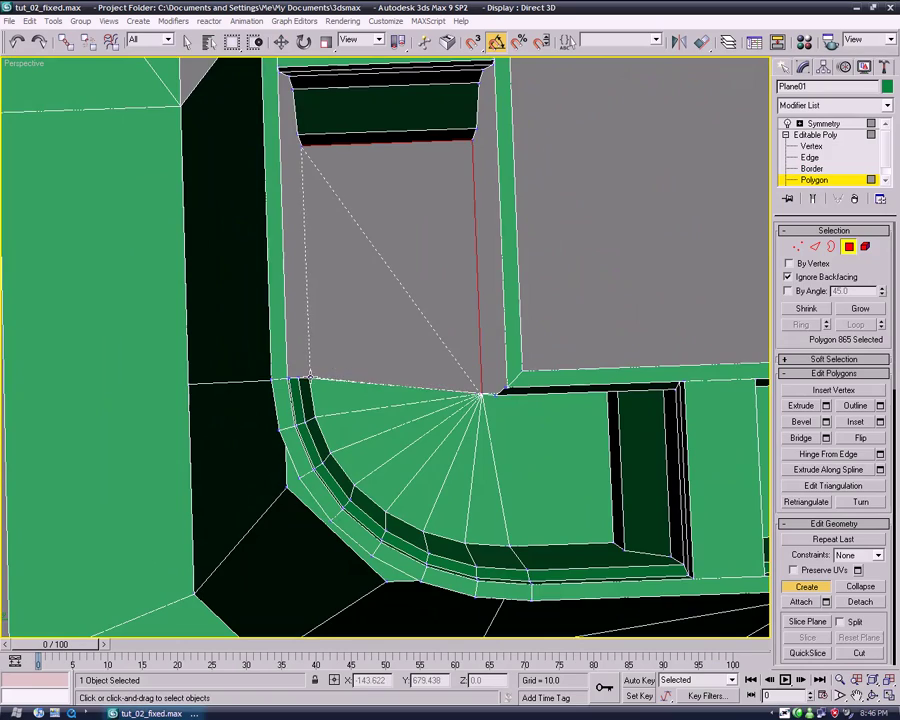
click(362, 396)
mouse_move(362, 396)
alt+middle_down()
mouse_move(293, 327)
mouse_move(291, 311)
mouse_move(320, 381)
alt+middle_up()
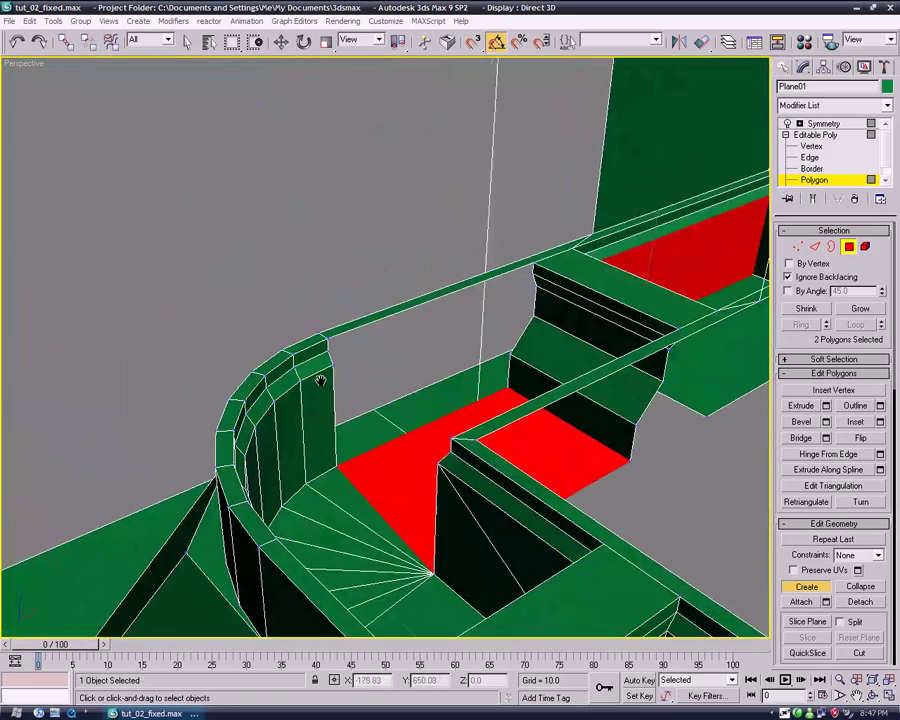
click(533, 276)
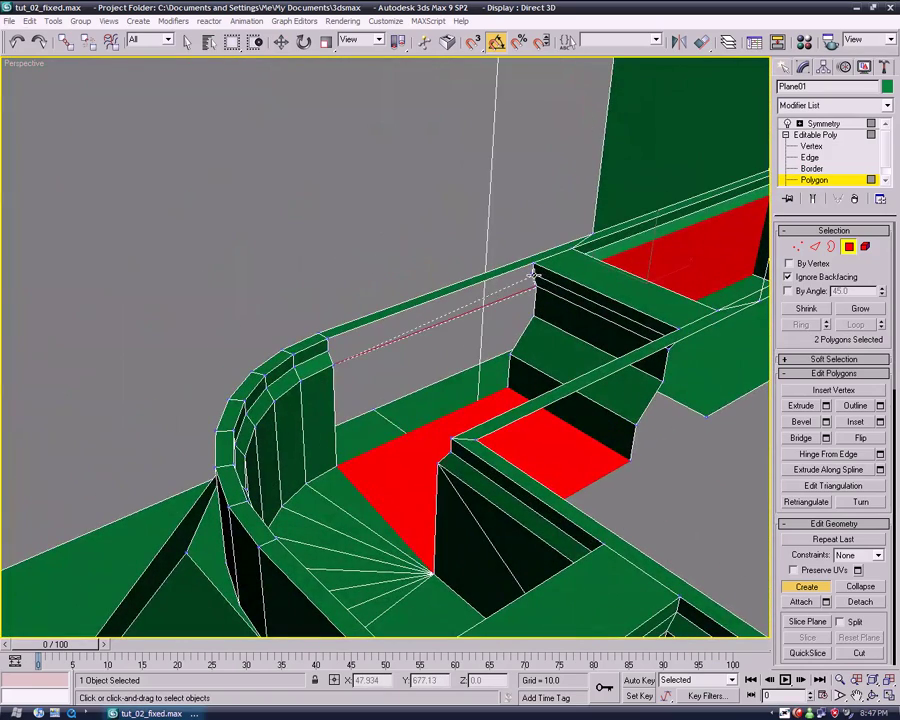
click(336, 341)
alt+middle_drag(384, 370, 446, 377)
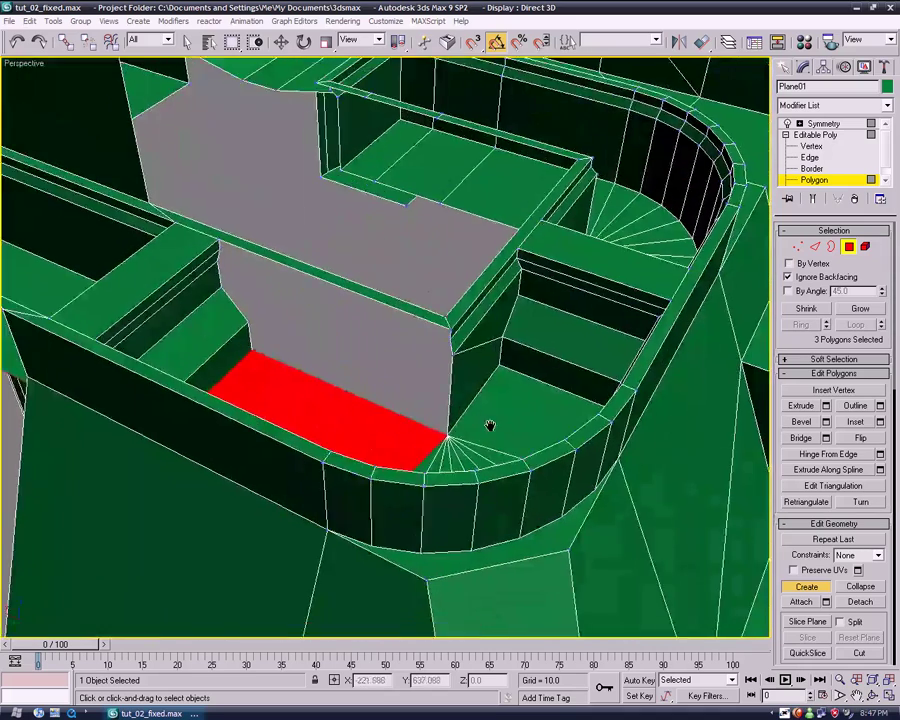
click(439, 352)
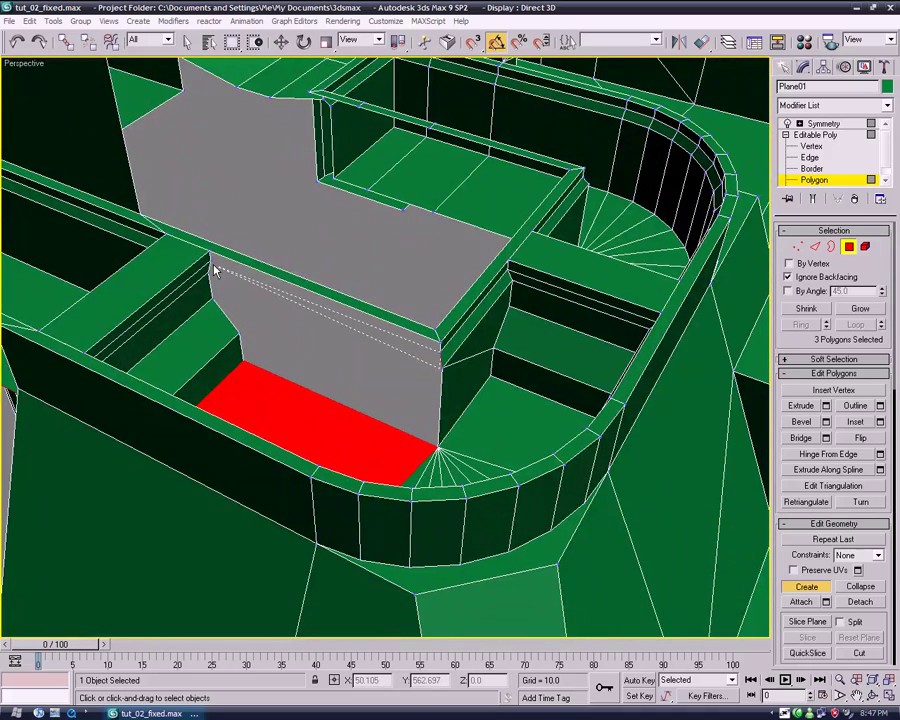
click(212, 265)
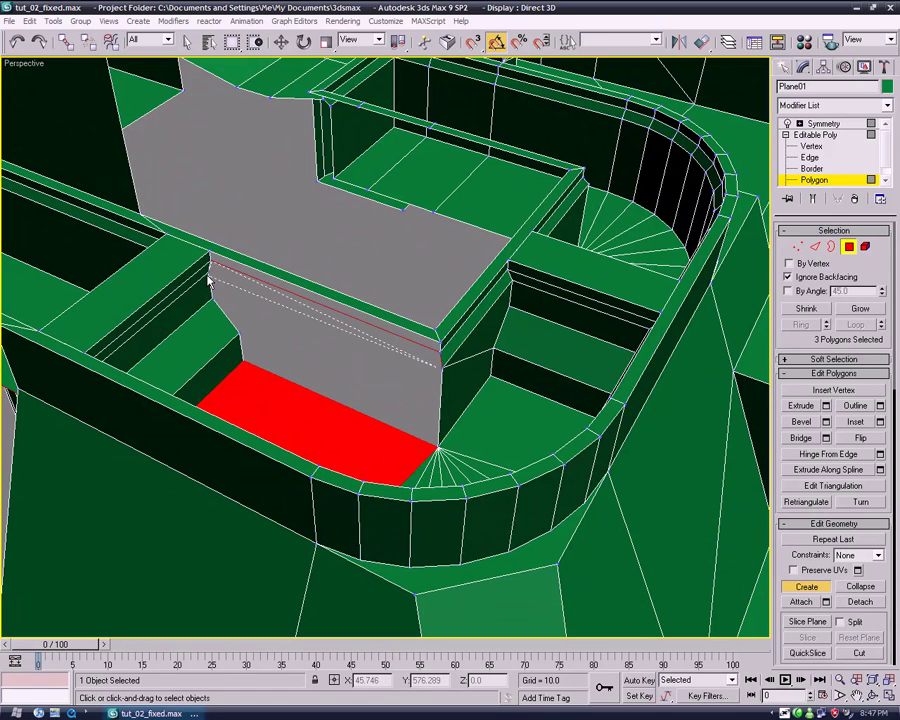
right_click(208, 272)
Delete the cut strip of faces and select the resulting hole's border.
key(w)
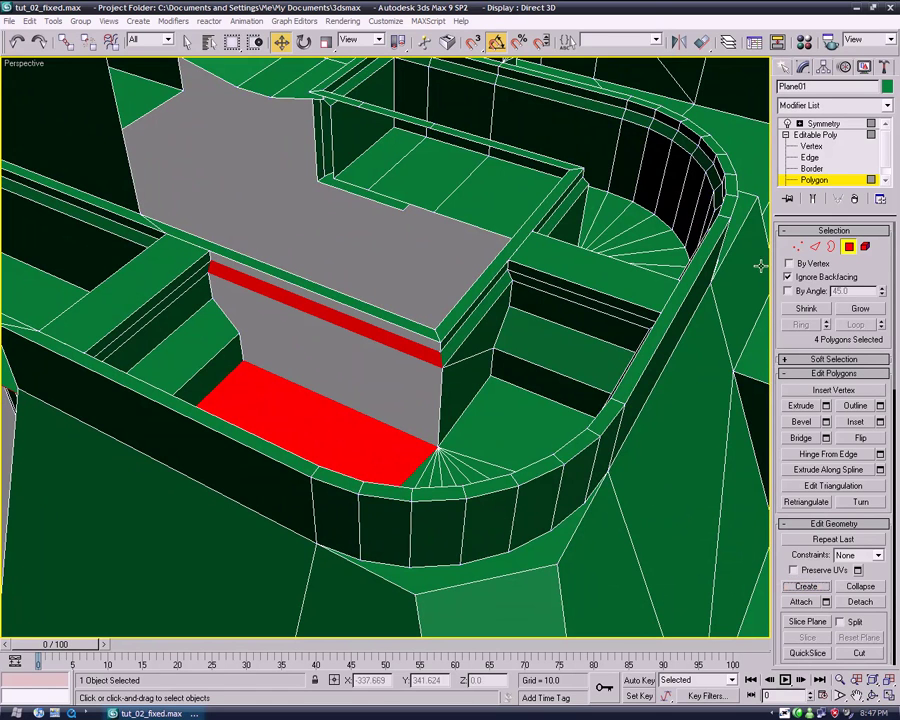
key(Delete)
click(811, 168)
click(376, 343)
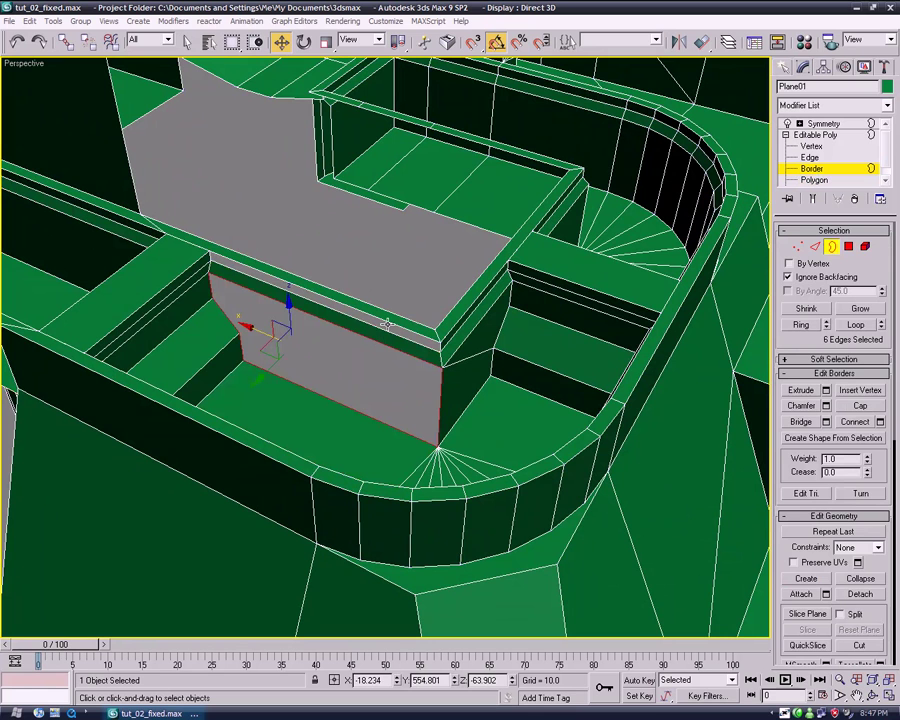
Cap the upper ledge's open border with a new face.
ctrl+click(386, 323)
alt+click(430, 330)
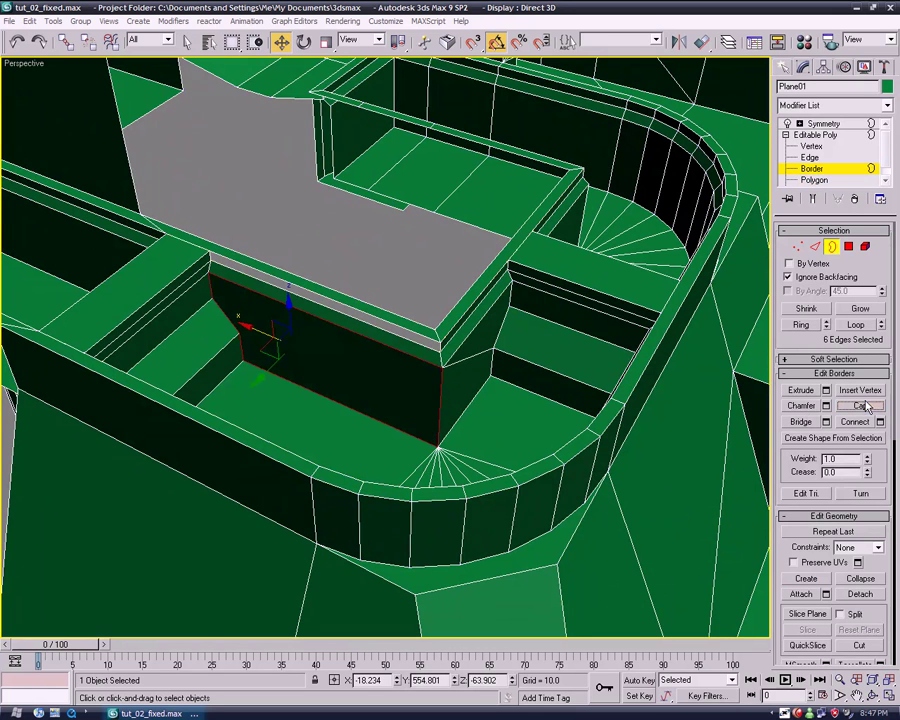
alt+middle_drag(550, 408, 293, 343)
click(387, 318)
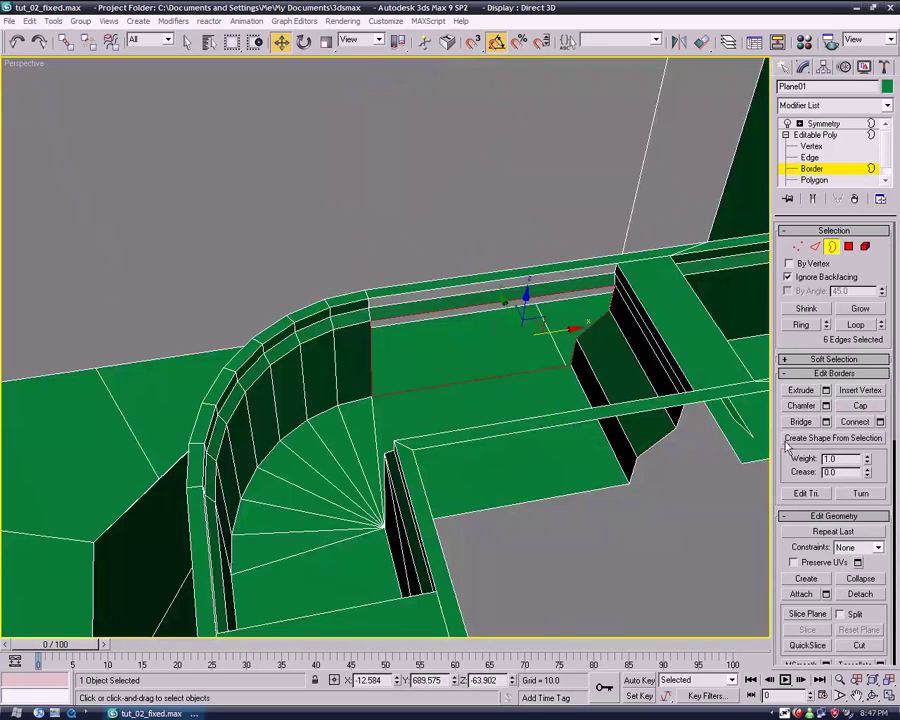
click(860, 405)
alt+middle_drag(500, 400, 400, 380)
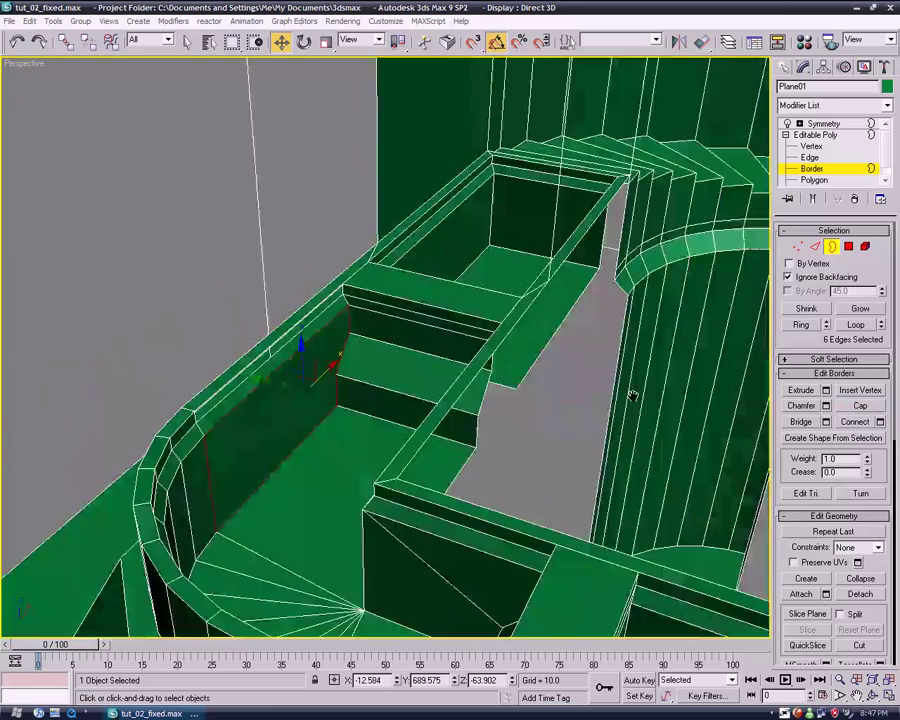
Cut a new edge along the rail top, starting at its corner vertex.
click(814, 180)
click(394, 230)
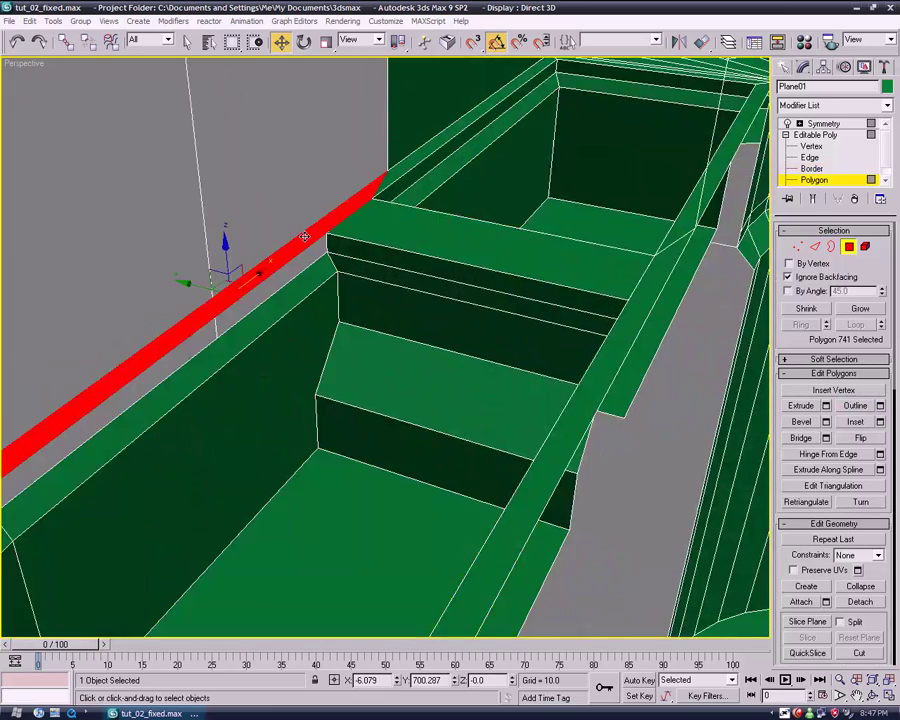
alt+middle_drag(394, 230, 494, 313)
middle_drag(545, 379, 580, 372)
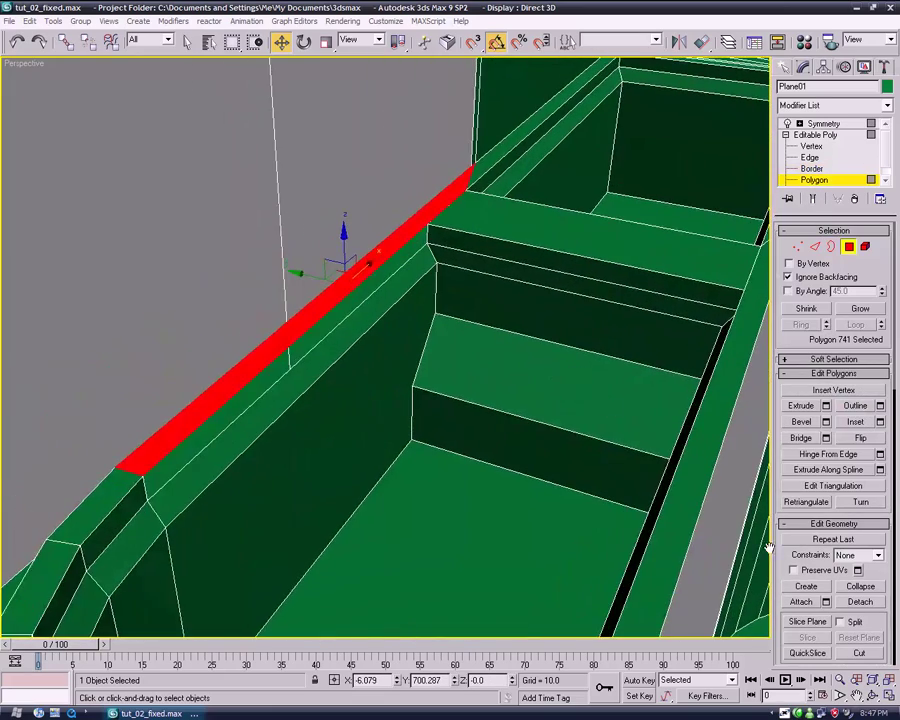
click(866, 655)
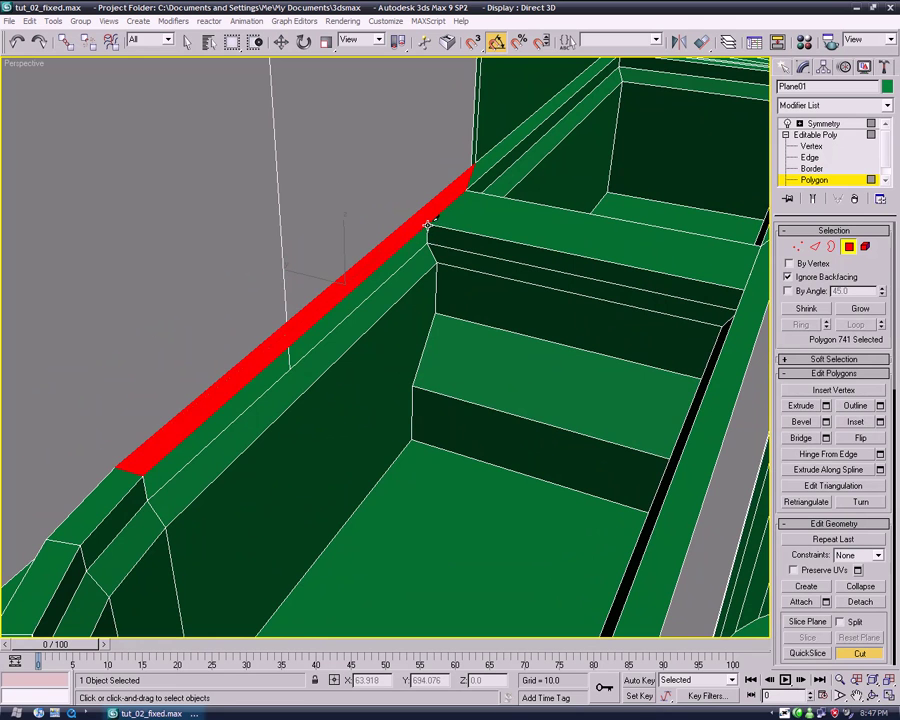
scroll(516, 319, down, 4)
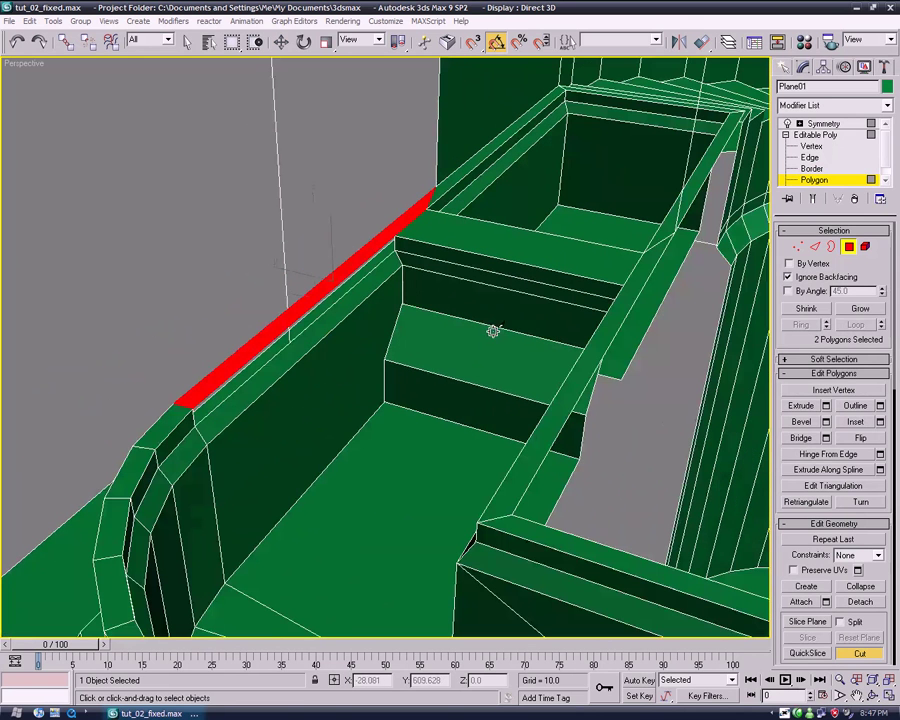
click(512, 514)
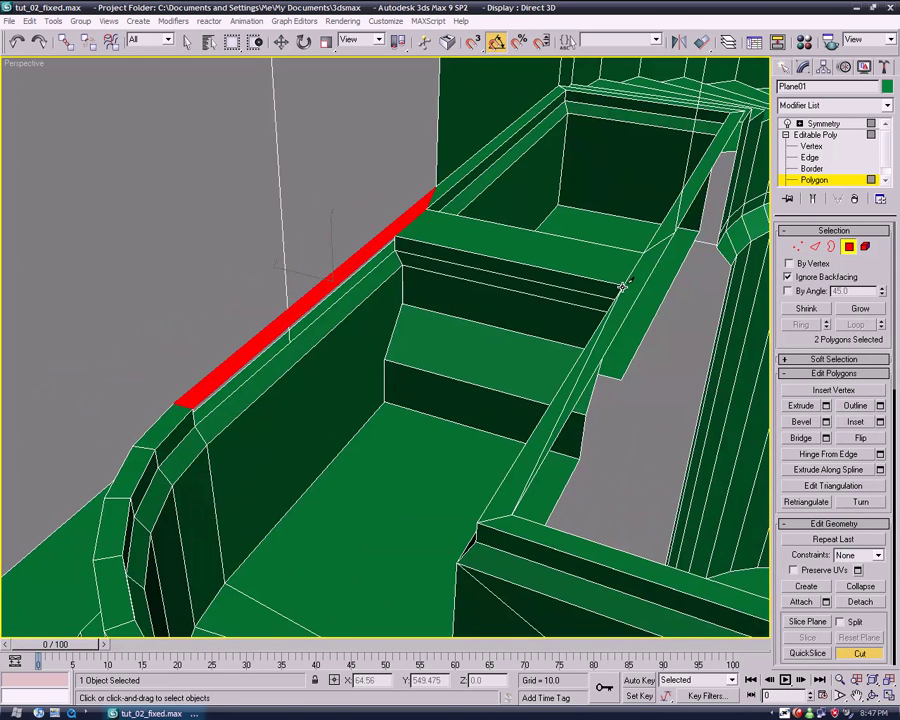
Select and clear the rail vertices, then select the open border beside the rail.
key(1)
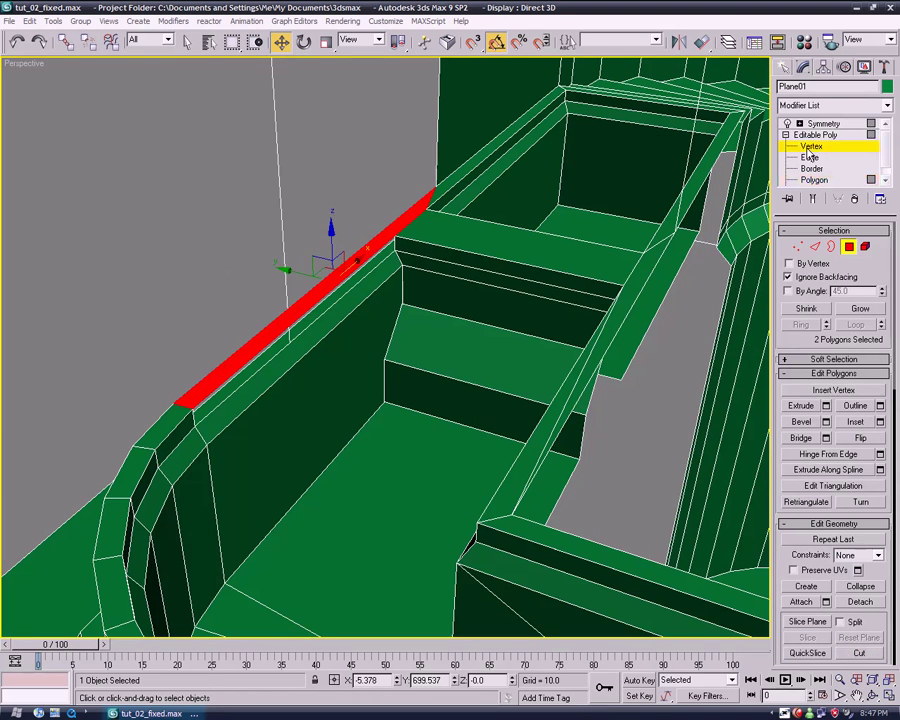
key(w)
drag(296, 200, 380, 230)
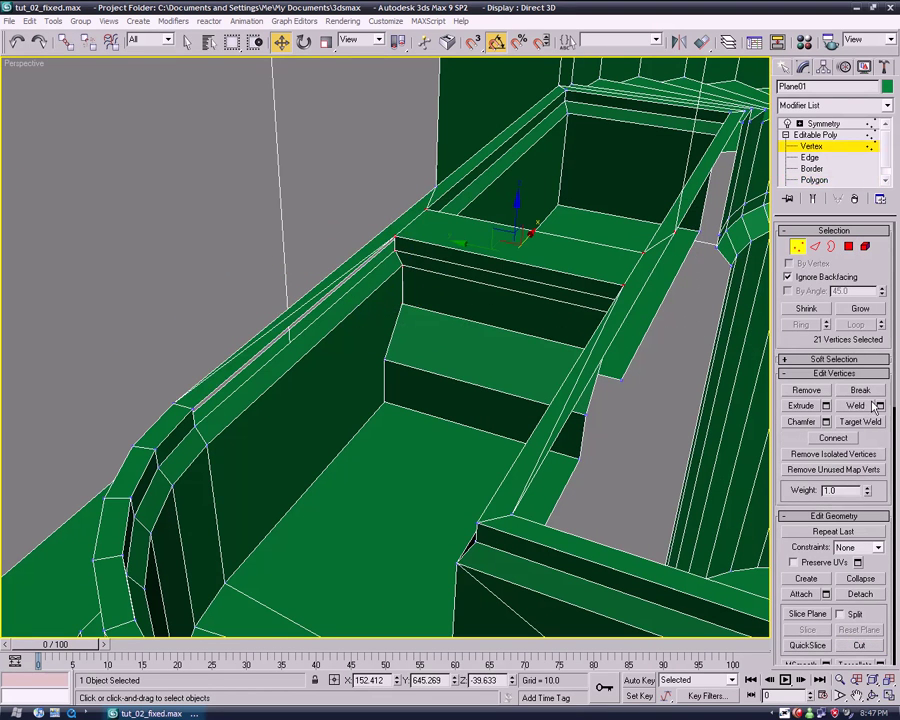
click(147, 275)
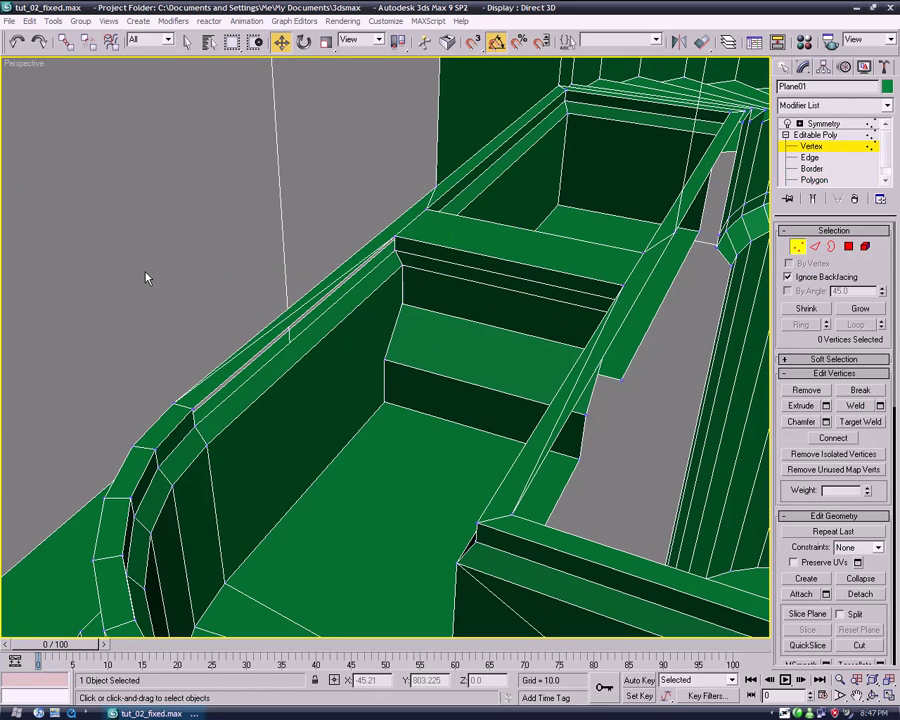
click(814, 179)
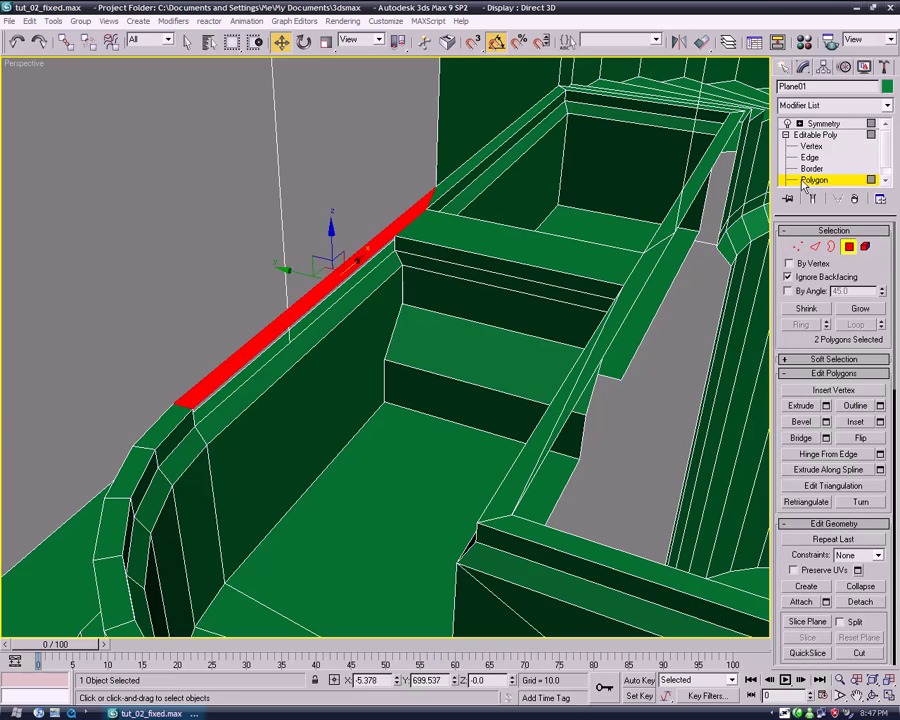
key(3)
click(372, 254)
Select only the rail's four-edge open border, viewed from around the ledges.
mouse_move(278, 219)
alt+middle_down()
mouse_move(420, 350)
mouse_move(440, 382)
mouse_move(478, 366)
mouse_move(503, 330)
alt+middle_up()
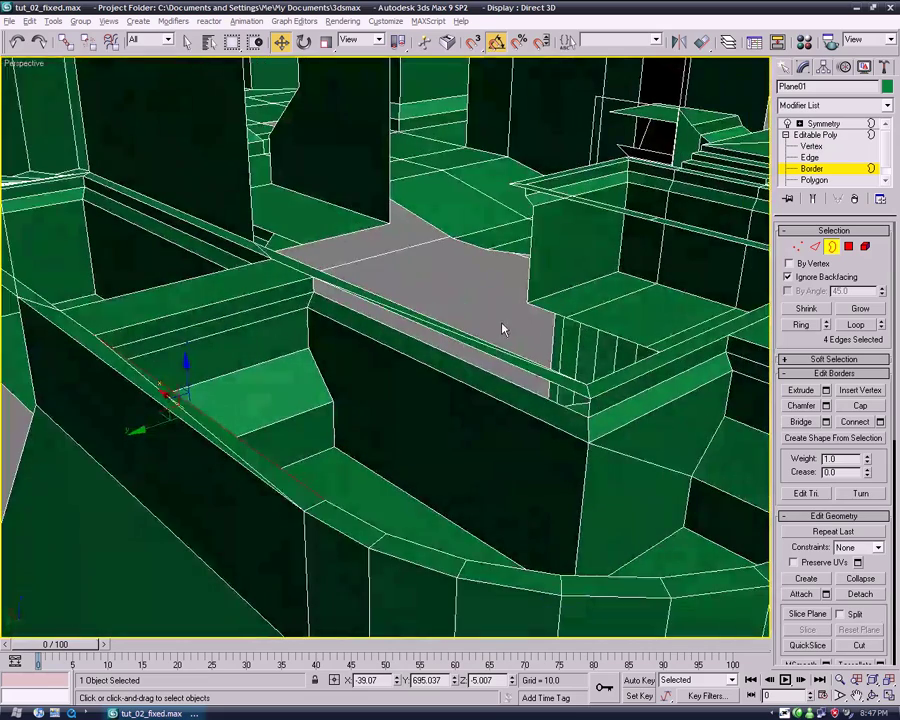
click(502, 358)
alt+middle_drag(712, 402, 557, 425)
click(686, 411)
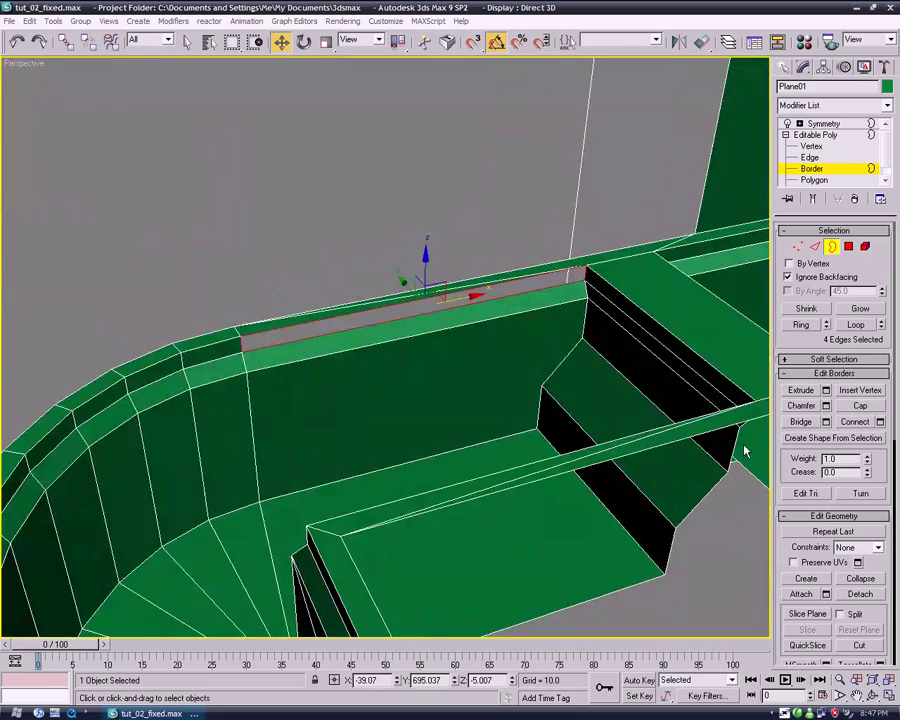
mouse_move(600, 380)
alt+middle_down()
mouse_move(532, 372)
mouse_move(683, 361)
mouse_move(730, 280)
alt+middle_up()
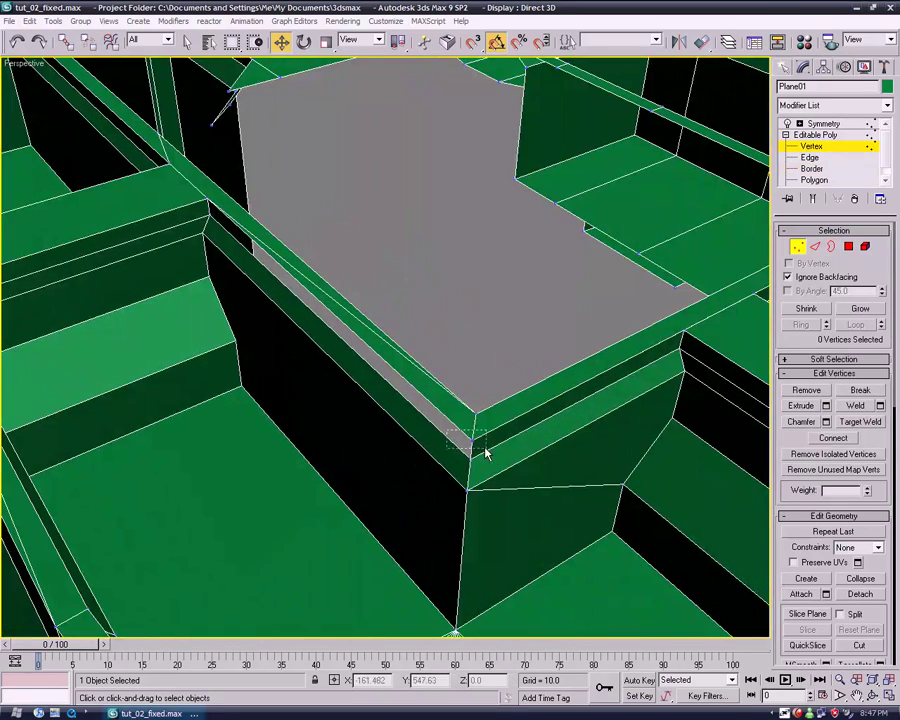
Select the five vertices at the ledge corner.
drag(446, 433, 486, 453)
ctrl+drag(478, 367, 516, 499)
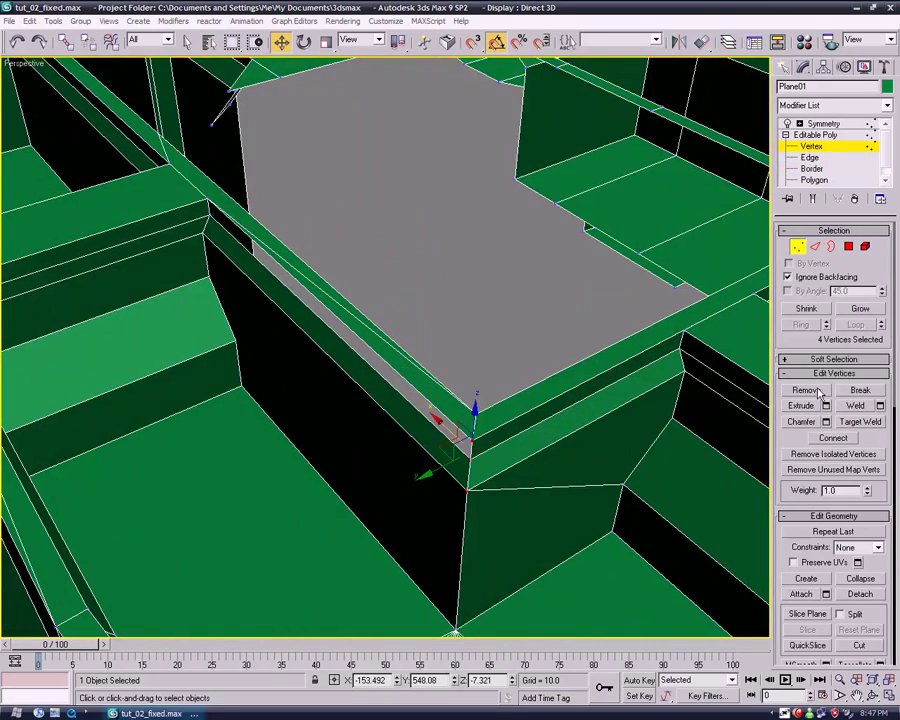
click(186, 230)
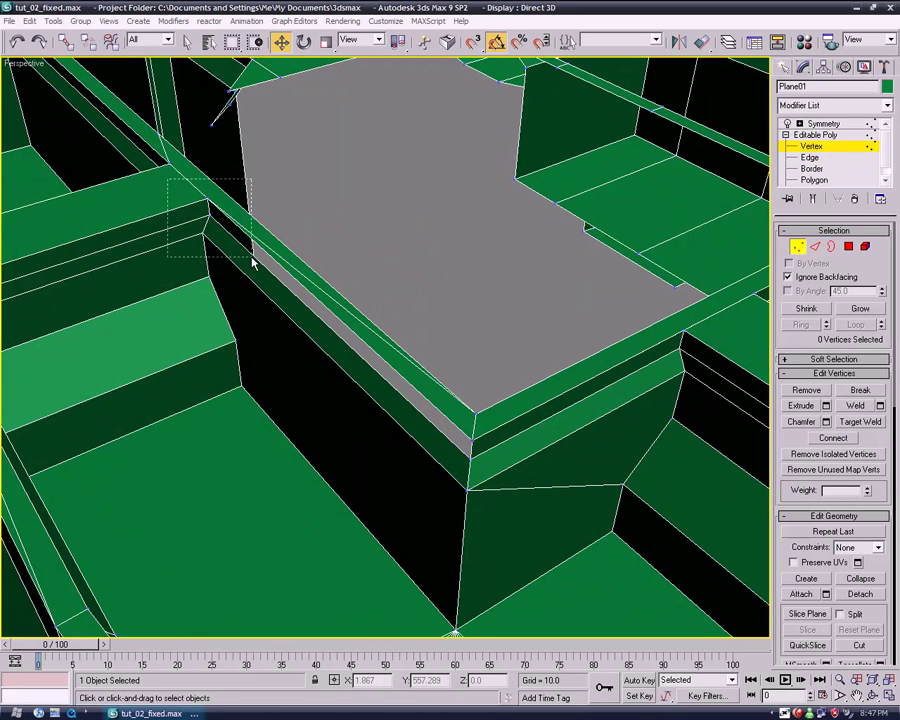
drag(168, 180, 253, 262)
Select the open border along the wall top at Border level, then clear it.
click(811, 168)
click(418, 387)
scroll(402, 322, down, 3)
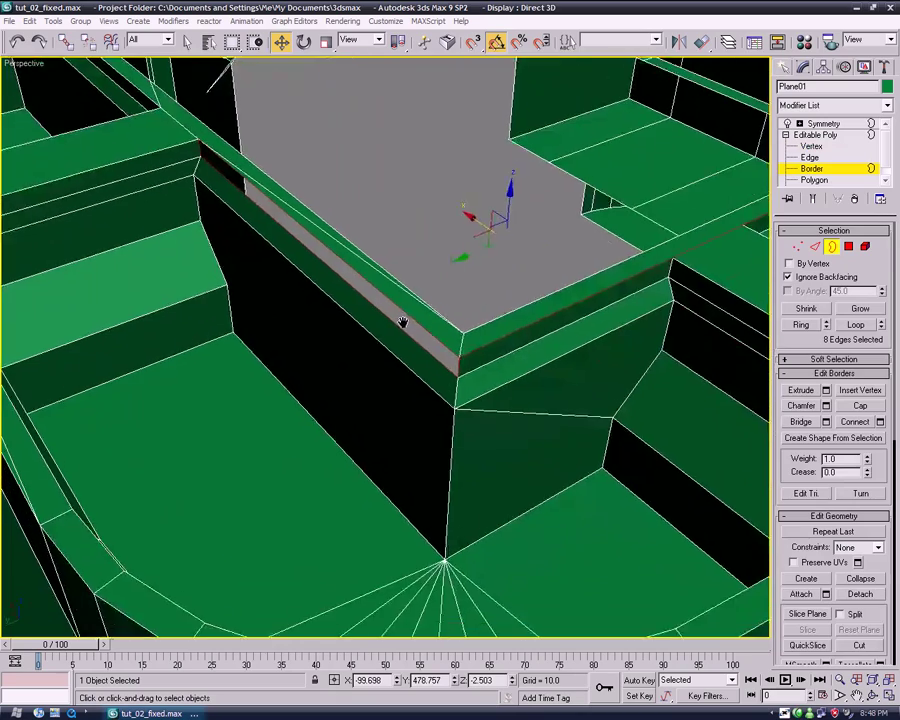
scroll(403, 326, down, 2)
middle_drag(395, 318, 420, 426)
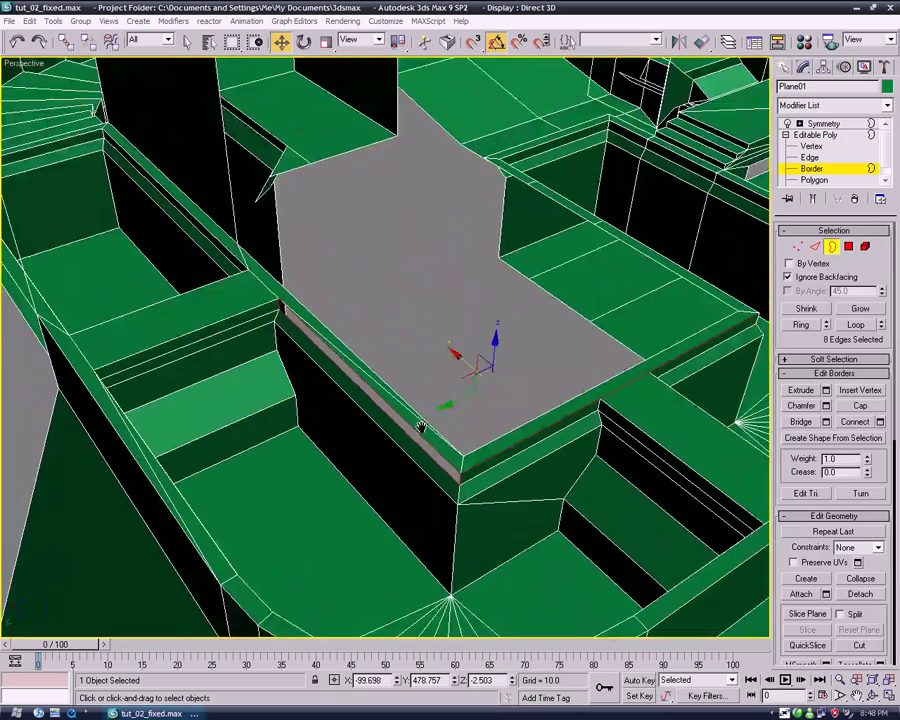
click(428, 414)
scroll(428, 414, up, 3)
scroll(436, 374, up, 3)
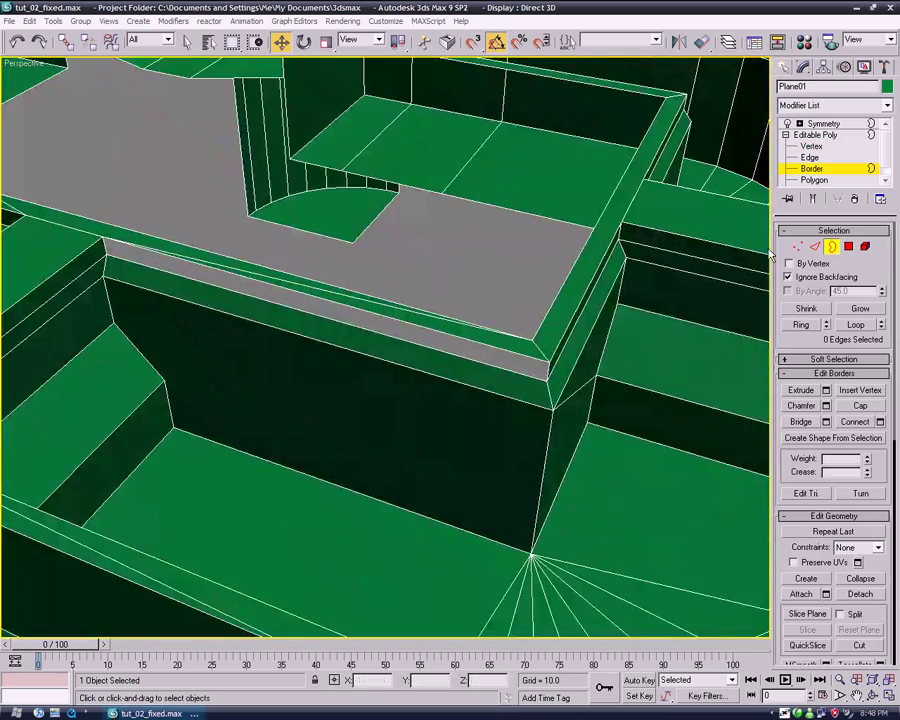
Pick the thin wall-top strip polygons and inspect them from a low side view.
click(848, 246)
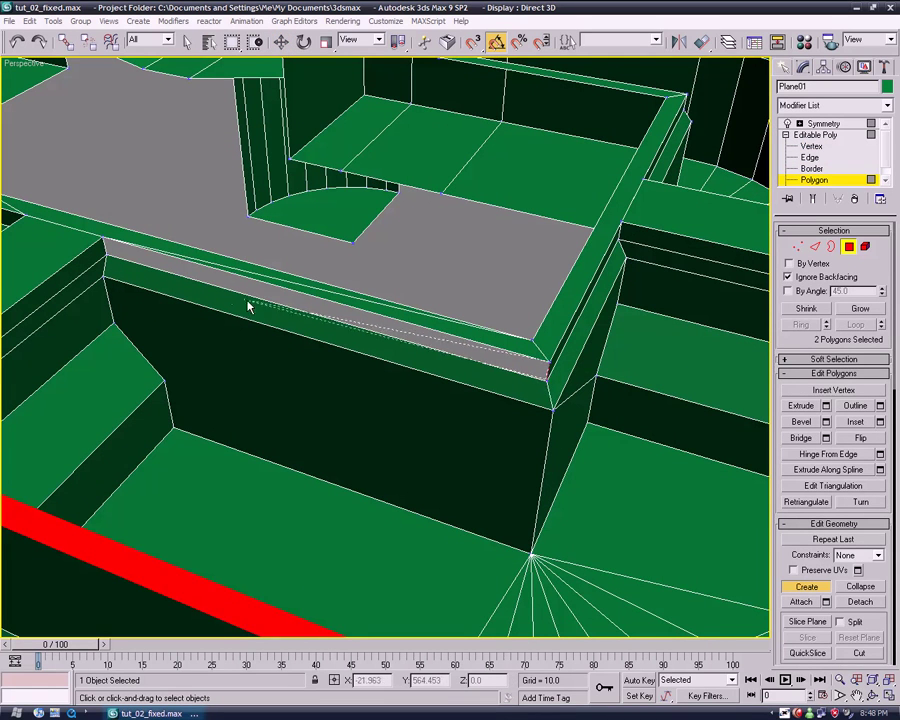
click(104, 262)
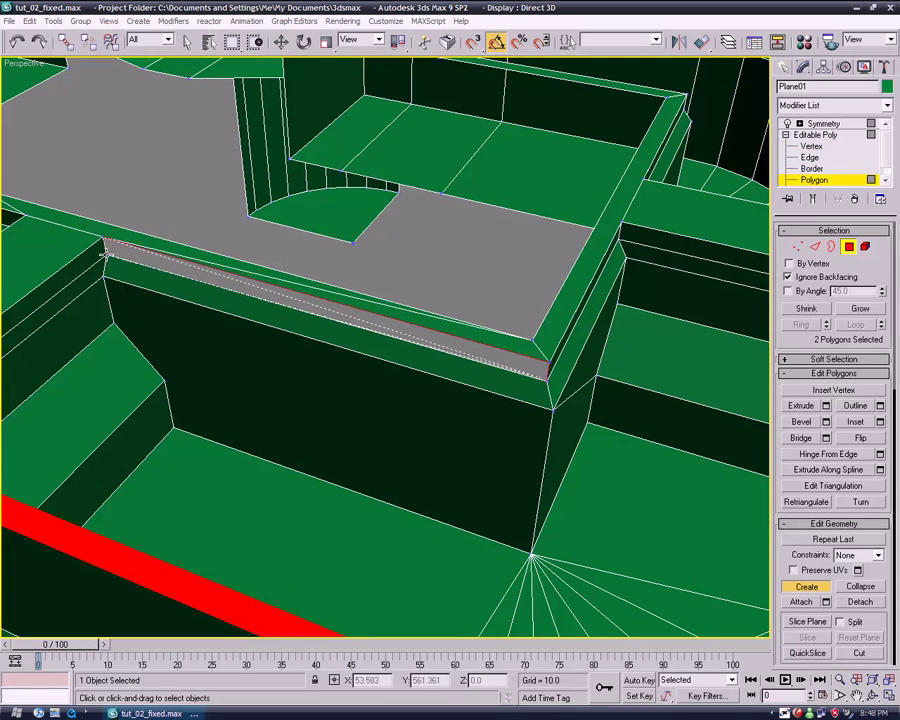
ctrl+click(104, 254)
key(w)
mouse_move(700, 520)
alt+middle_down()
mouse_move(510, 466)
mouse_move(254, 545)
alt+middle_up()
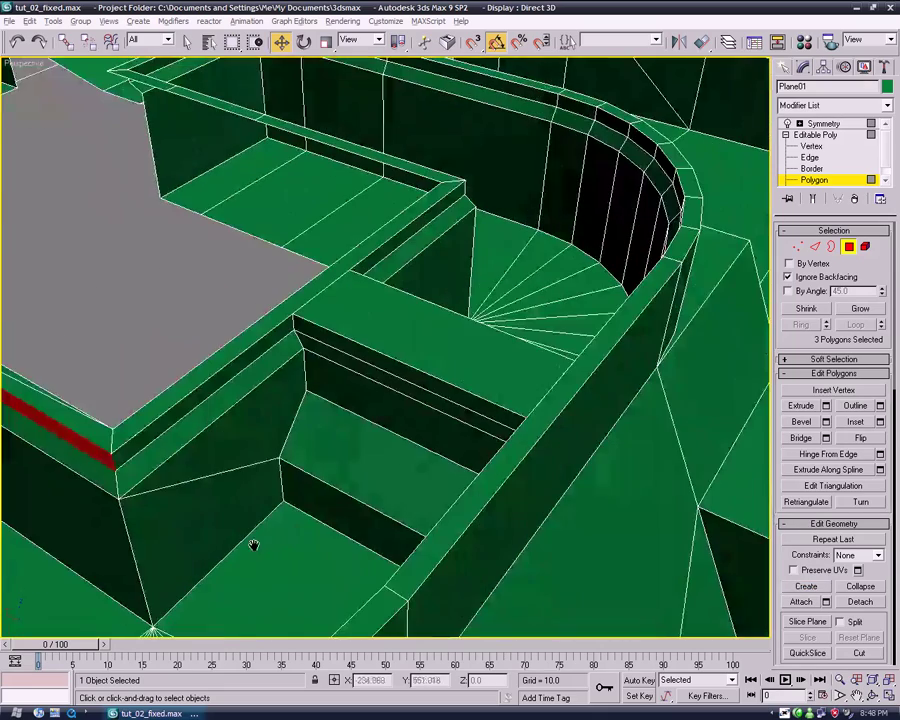
scroll(650, 386, down, 2)
scroll(650, 386, down, 2)
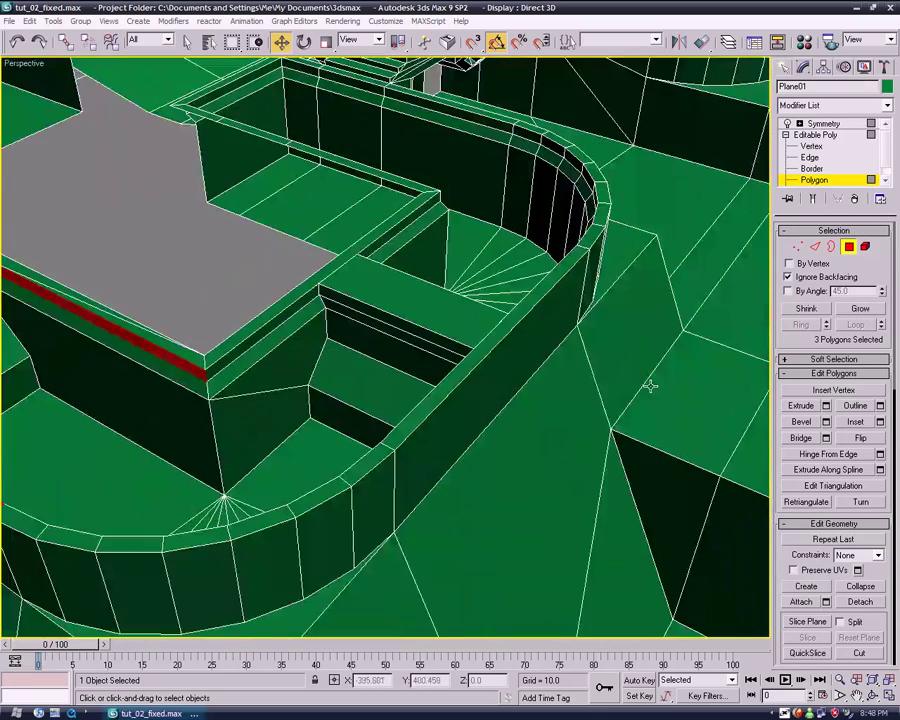
click(524, 322)
mouse_move(524, 322)
alt+middle_down()
mouse_move(659, 330)
mouse_move(621, 379)
alt+middle_up()
Select the wall-top border, then all 128 open borders with Ctrl+A.
key(ctrl+d)
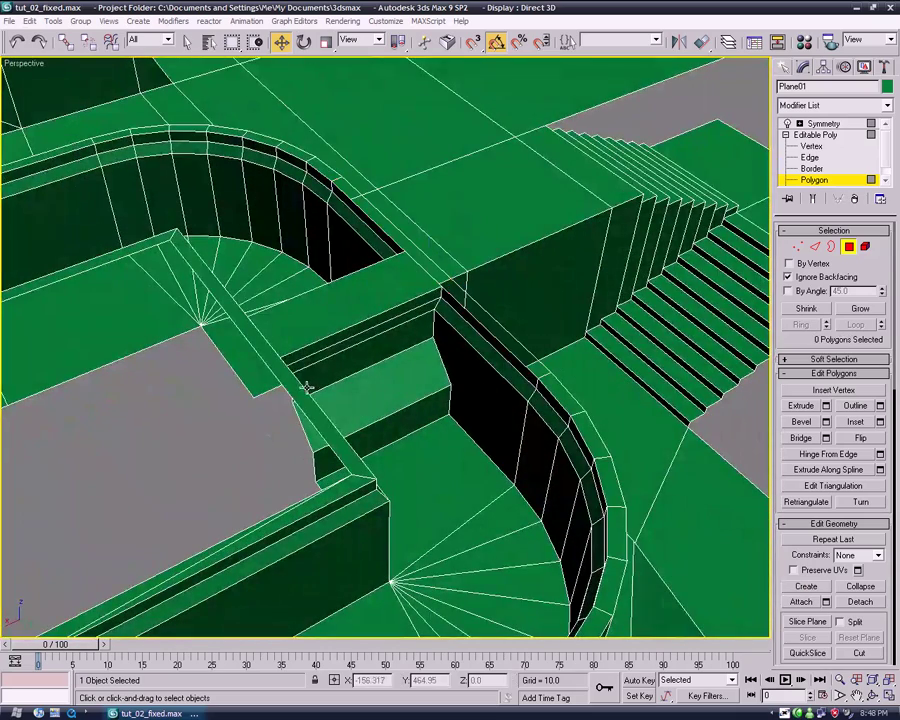
click(811, 168)
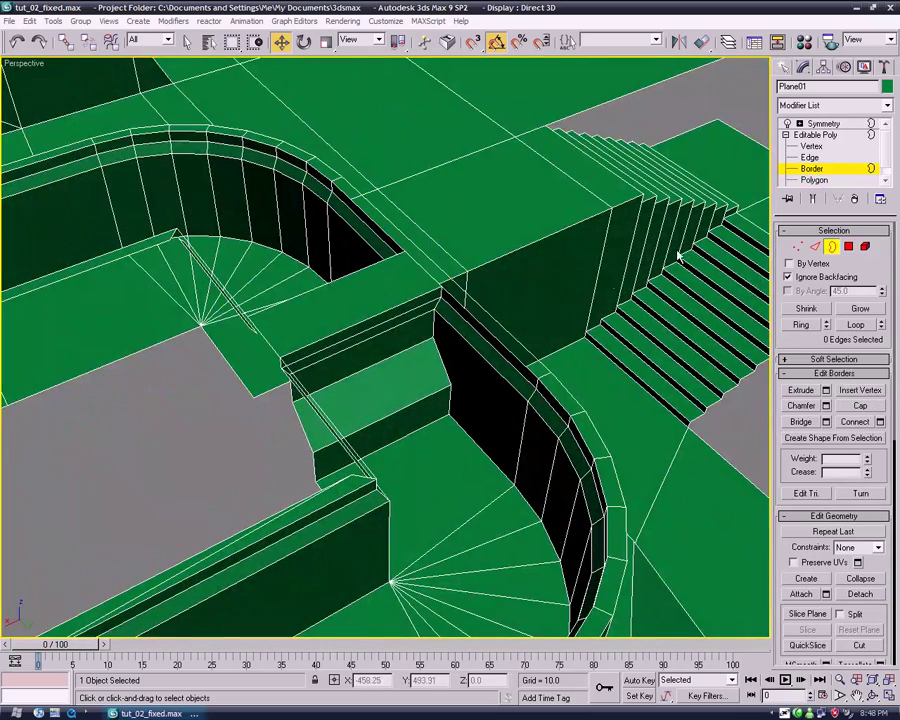
click(517, 337)
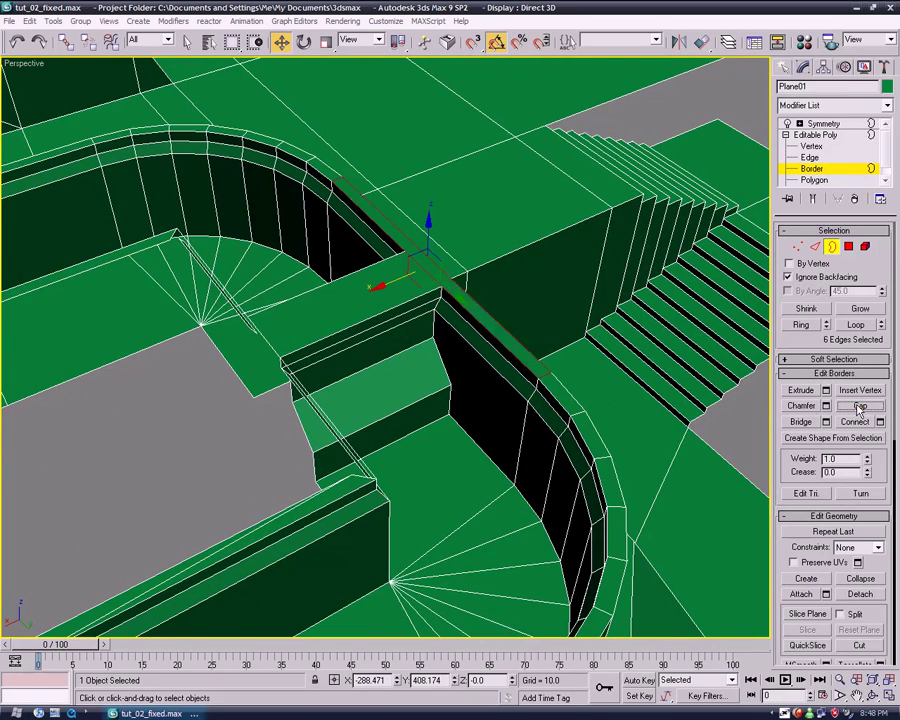
alt+middle_drag(540, 380, 578, 404)
key(ctrl+a)
mouse_move(345, 375)
alt+middle_down()
mouse_move(384, 428)
mouse_move(291, 430)
mouse_move(357, 386)
mouse_move(336, 462)
mouse_move(279, 404)
mouse_move(418, 376)
alt+middle_up()
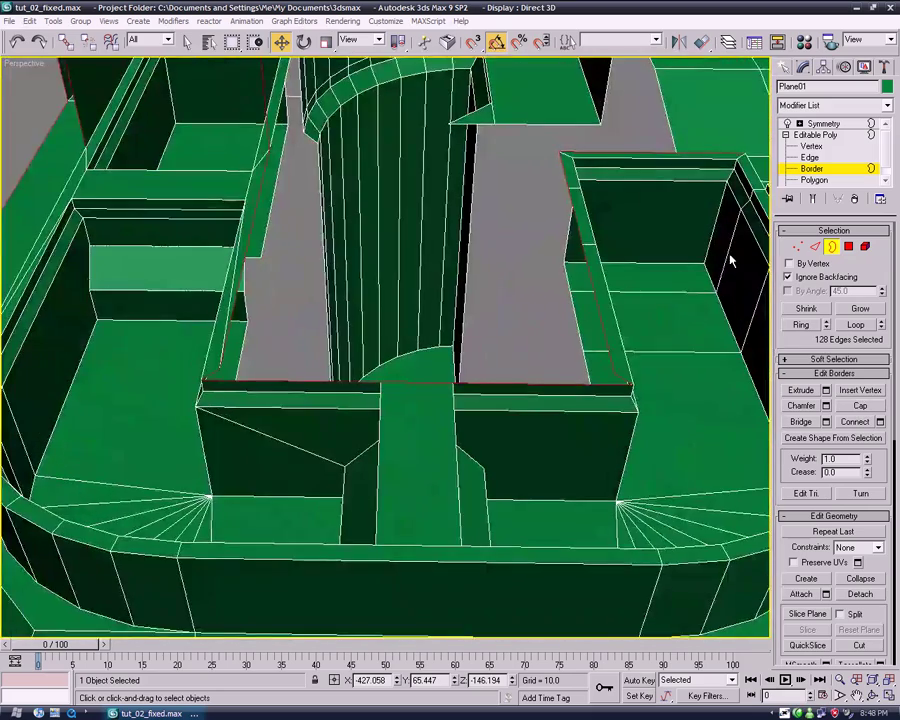
alt+middle_drag(730, 260, 828, 458)
Check the thin polygon along the red border, then return to Border level with nothing selected.
key(5)
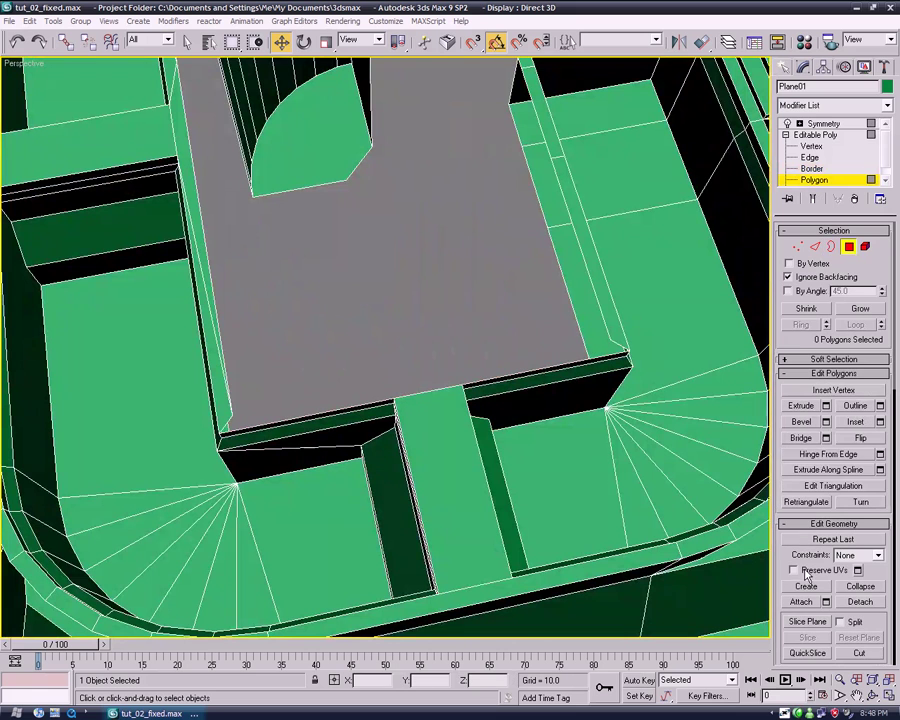
click(628, 350)
alt+middle_drag(628, 350, 630, 374)
key(w)
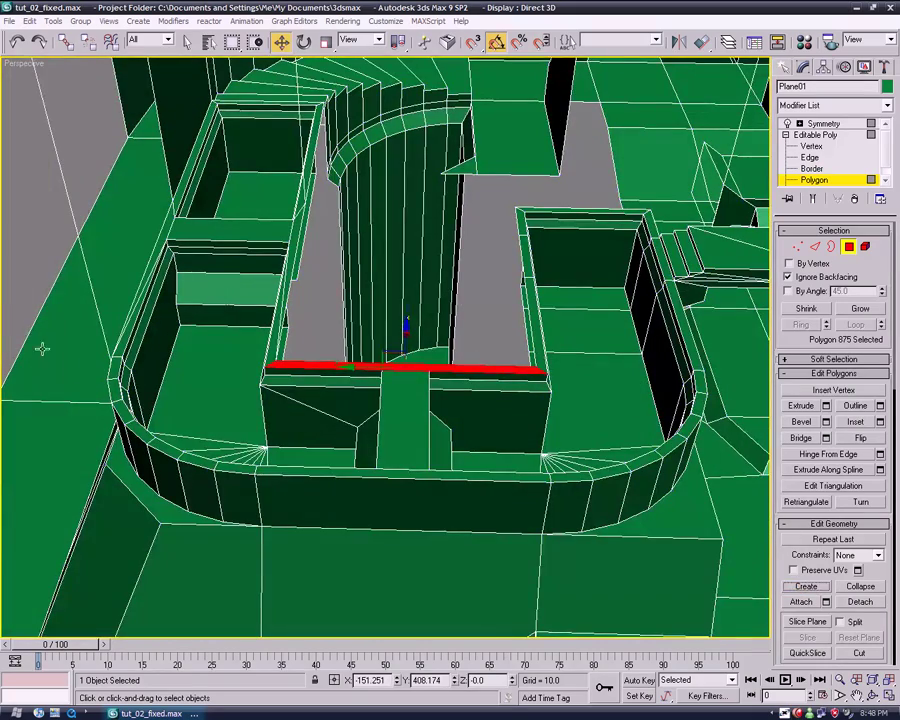
mouse_move(76, 360)
alt+middle_down()
mouse_move(88, 308)
mouse_move(162, 303)
mouse_move(382, 374)
mouse_move(494, 328)
mouse_move(480, 300)
mouse_move(410, 294)
mouse_move(376, 310)
mouse_move(352, 342)
mouse_move(362, 281)
mouse_move(412, 191)
mouse_move(487, 188)
mouse_move(494, 279)
mouse_move(521, 322)
mouse_move(394, 305)
mouse_move(462, 342)
mouse_move(470, 435)
alt+middle_up()
scroll(494, 328, up, 2)
key(3)
click(473, 298)
scroll(352, 342, up, 2)
scroll(470, 435, down, 4)
Review the Symmetry modifier, then deselect and reselect the level mesh Plane01.
scroll(470, 435, down, 1)
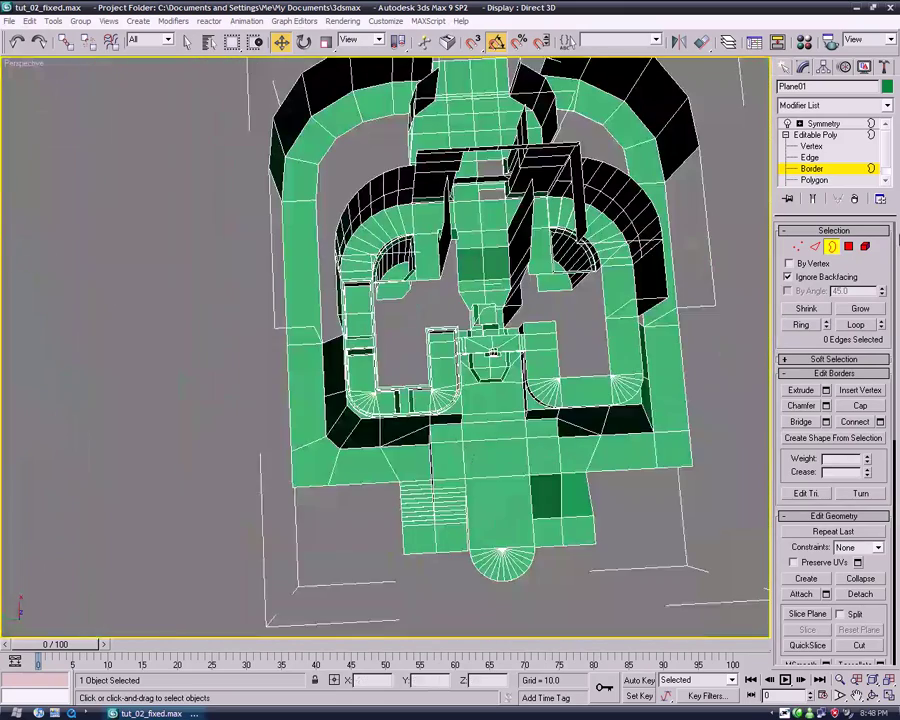
click(826, 124)
mouse_move(683, 342)
alt+middle_down()
mouse_move(564, 313)
mouse_move(617, 311)
alt+middle_up()
scroll(617, 311, up, 5)
mouse_move(504, 390)
alt+middle_down()
mouse_move(506, 332)
mouse_move(508, 399)
alt+middle_up()
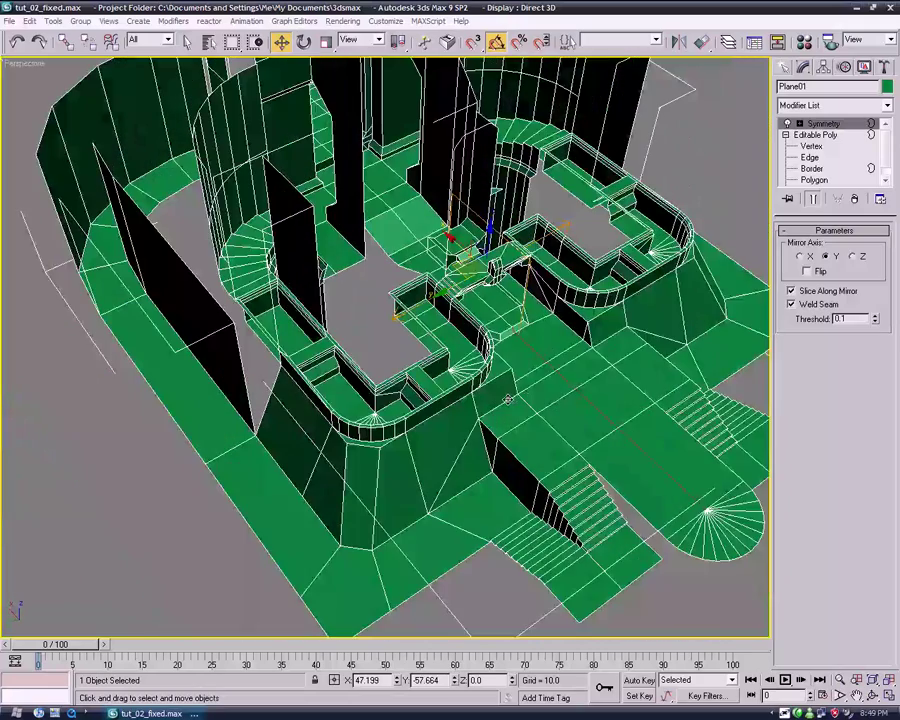
click(181, 511)
mouse_move(374, 482)
alt+middle_down()
mouse_move(368, 497)
mouse_move(306, 424)
mouse_move(432, 364)
mouse_move(443, 448)
mouse_move(247, 466)
mouse_move(493, 320)
mouse_move(423, 342)
mouse_move(440, 394)
mouse_move(420, 255)
mouse_move(378, 288)
mouse_move(290, 290)
mouse_move(323, 231)
mouse_move(516, 183)
mouse_move(566, 213)
mouse_move(450, 250)
mouse_move(384, 256)
alt+middle_up()
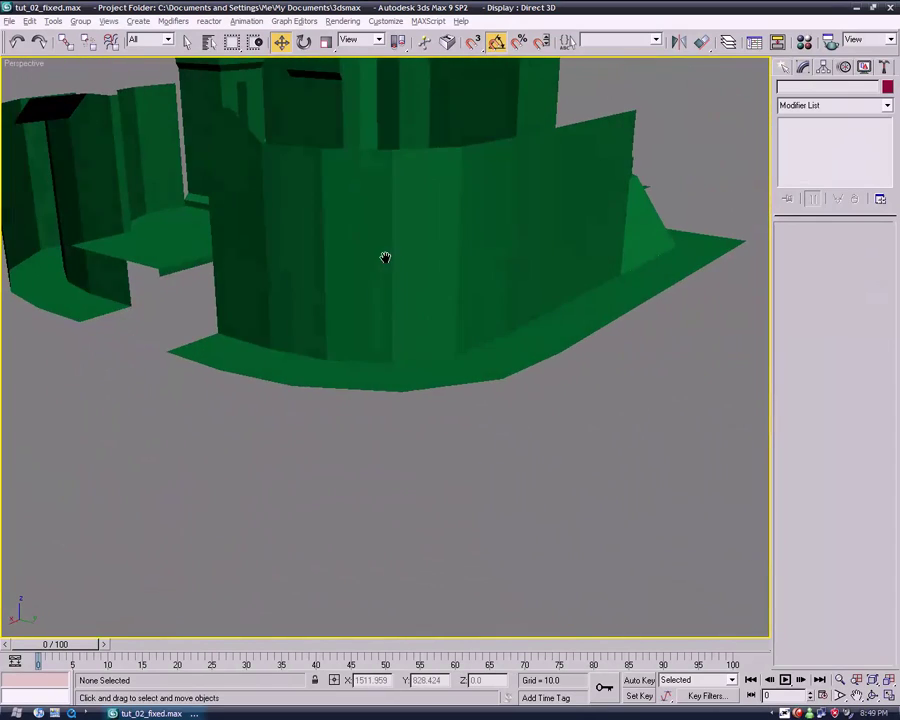
click(597, 269)
mouse_move(598, 271)
alt+middle_down()
mouse_move(514, 303)
mouse_move(421, 297)
alt+middle_up()
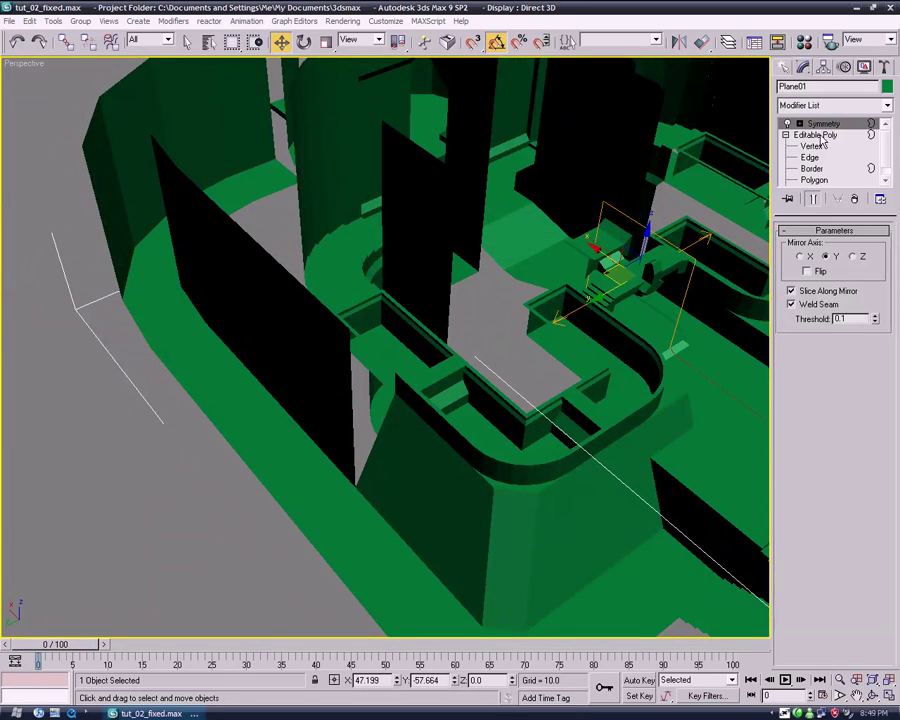
Enter Polygon sub-object level of the Editable Poly and view the whole model.
click(826, 169)
click(813, 180)
scroll(301, 420, down, 3)
scroll(301, 420, down, 5)
mouse_move(301, 420)
alt+middle_down()
mouse_move(346, 449)
mouse_move(424, 476)
mouse_move(434, 424)
mouse_move(504, 382)
mouse_move(560, 432)
mouse_move(367, 476)
alt+middle_up()
scroll(367, 476, up, 3)
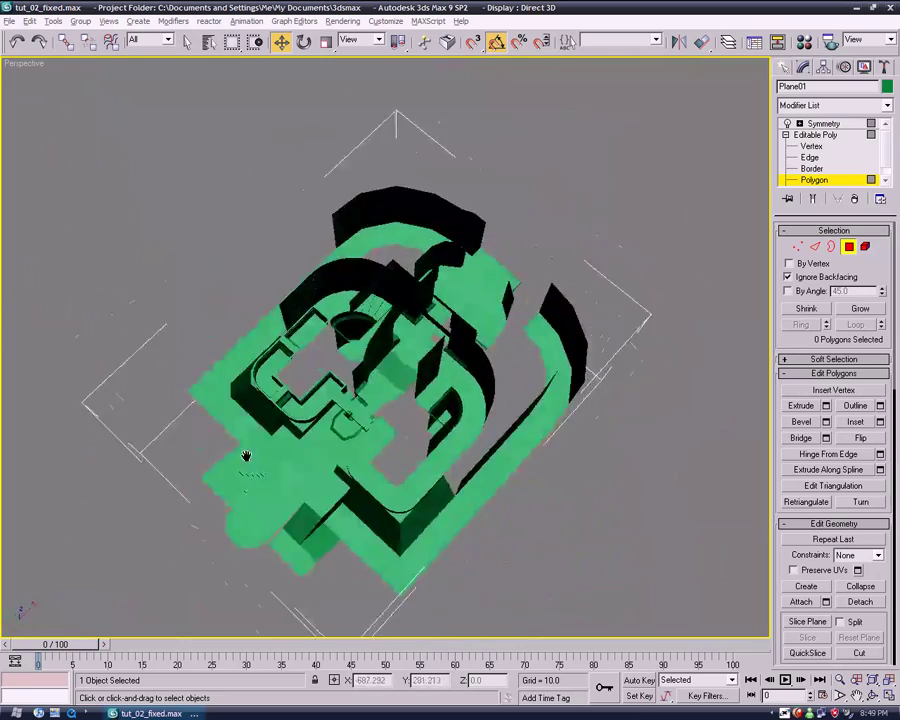
scroll(255, 437, up, 6)
scroll(473, 425, up, 3)
Select the large flat outer green wall face.
mouse_move(473, 425)
alt+middle_down()
mouse_move(207, 368)
mouse_move(556, 337)
mouse_move(488, 400)
mouse_move(516, 354)
mouse_move(583, 386)
mouse_move(412, 391)
mouse_move(330, 374)
mouse_move(350, 380)
alt+middle_up()
scroll(498, 388, down, 5)
scroll(460, 372, up, 3)
middle_drag(460, 372, 491, 433)
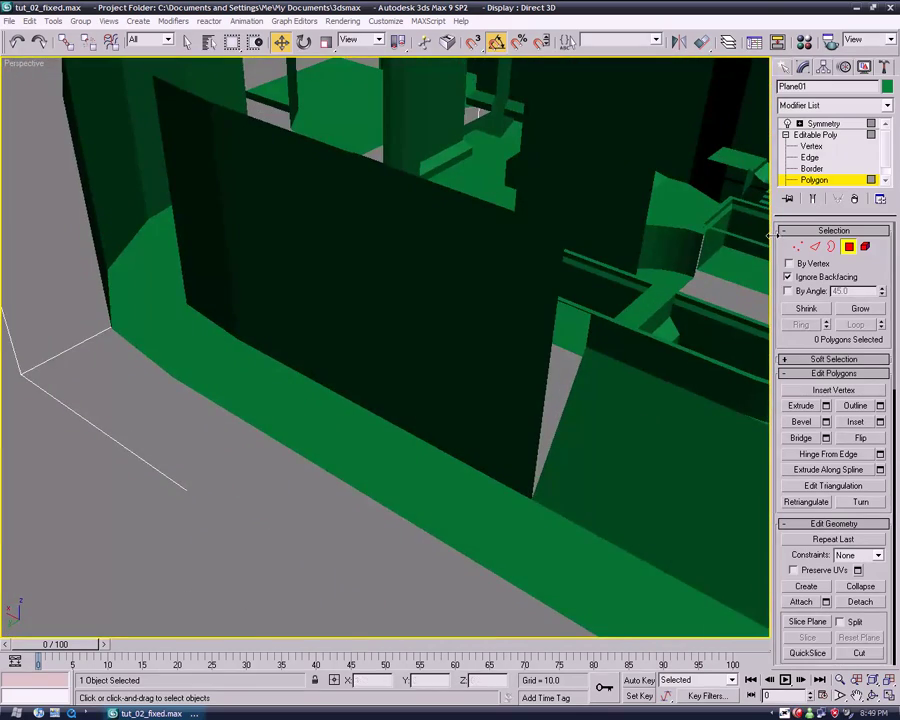
alt+middle_drag(630, 370, 663, 337)
click(529, 299)
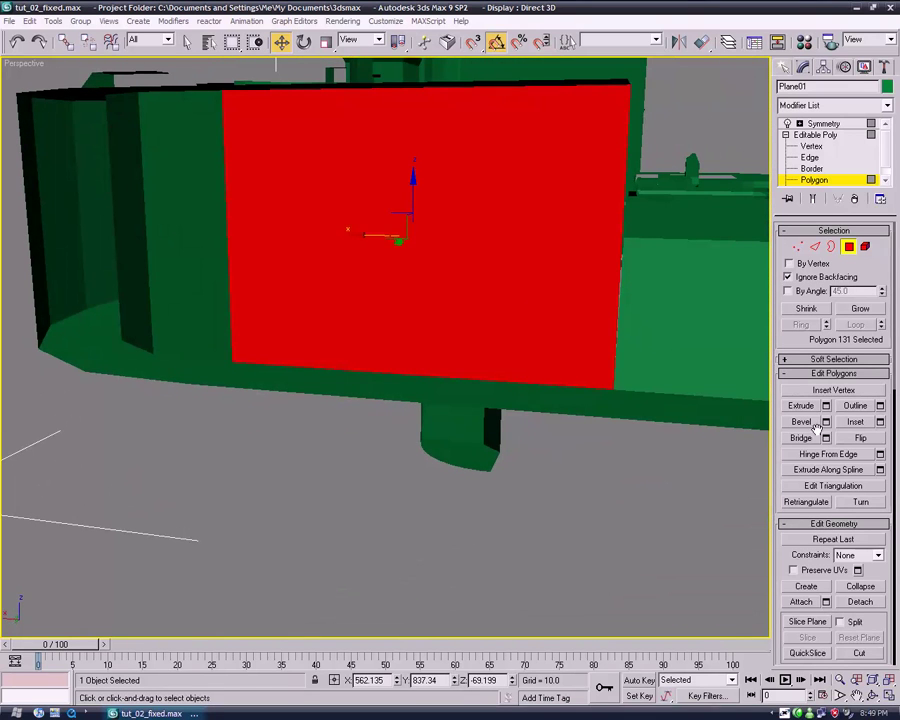
mouse_move(658, 392)
alt+middle_down()
mouse_move(432, 408)
mouse_move(546, 406)
mouse_move(695, 422)
mouse_move(520, 404)
mouse_move(461, 408)
mouse_move(476, 428)
mouse_move(518, 442)
mouse_move(476, 424)
mouse_move(544, 409)
mouse_move(623, 465)
mouse_move(776, 449)
alt+middle_up()
Inset the wall face inside a thin frame and delete the strip below it.
click(852, 422)
mouse_move(444, 266)
mouse_down()
mouse_move(482, 327)
mouse_move(469, 325)
mouse_up()
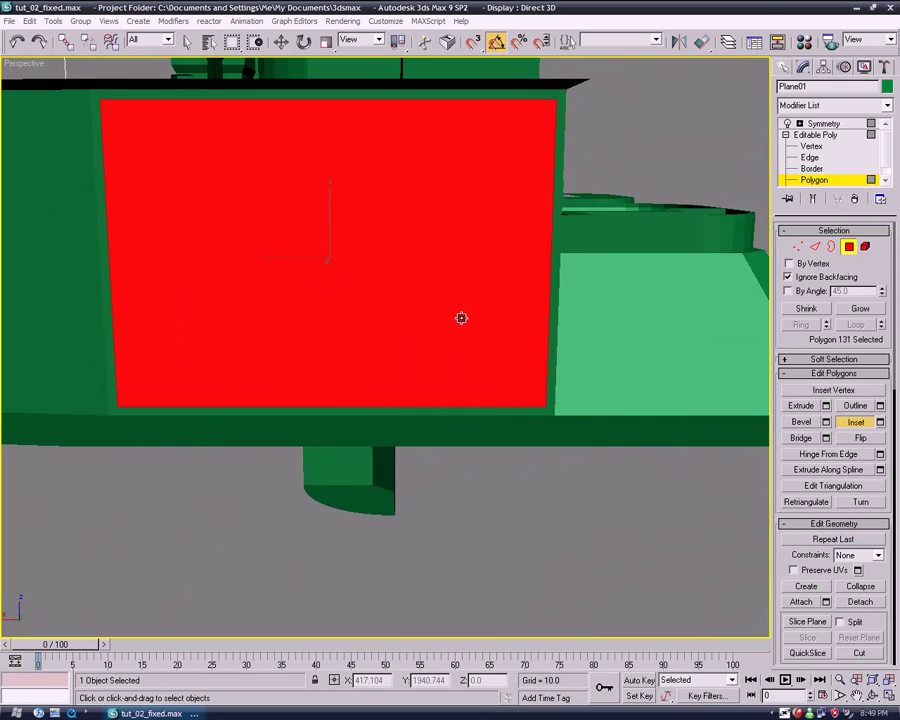
key(w)
click(463, 409)
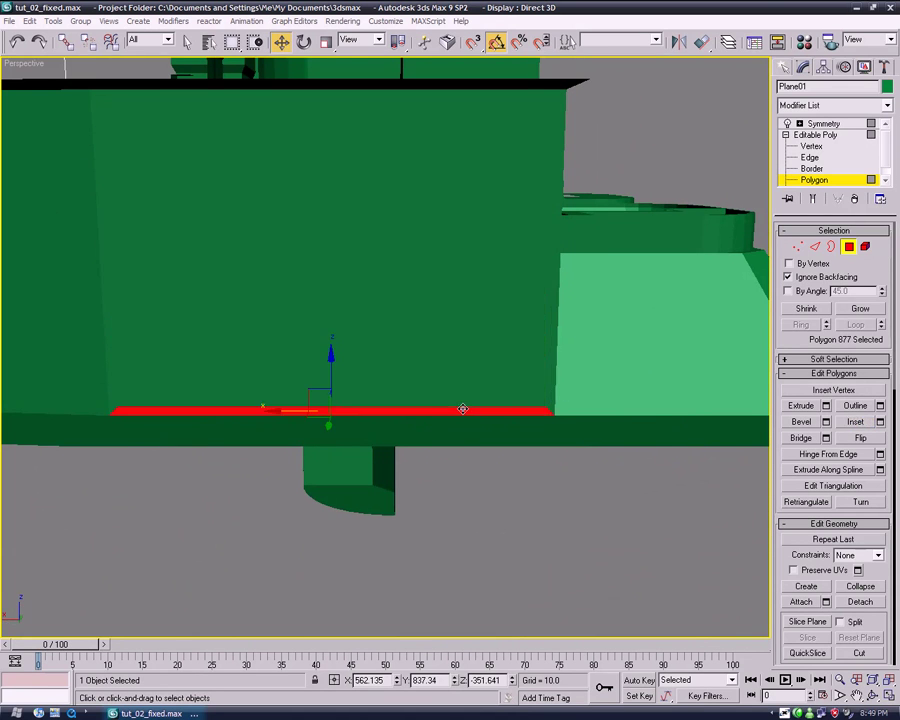
key(Delete)
Select the face's two bottom corner vertices, then reselect the front wall face.
click(818, 147)
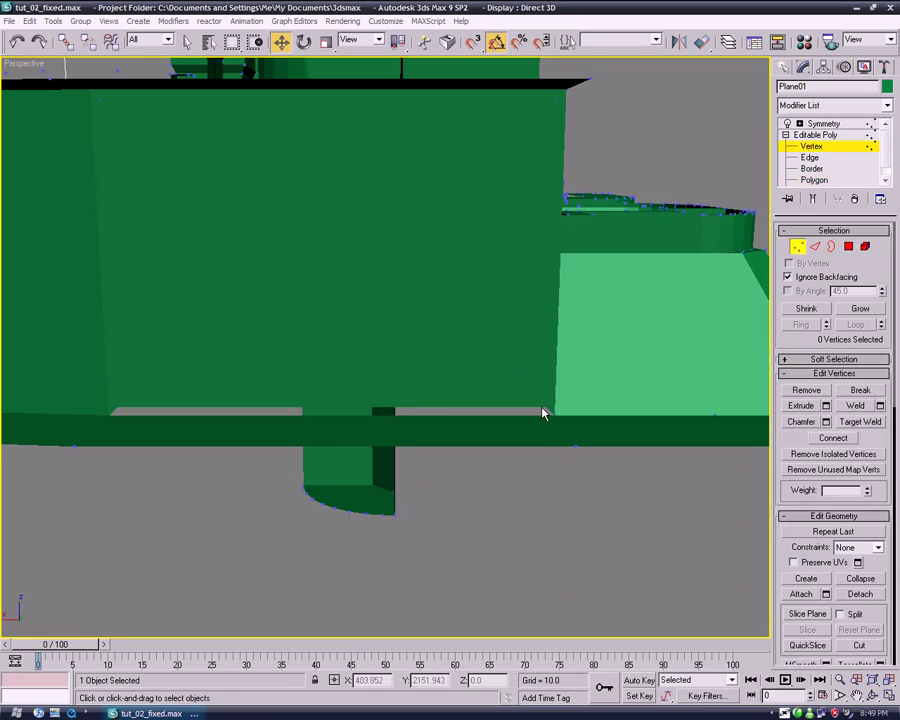
click(555, 416)
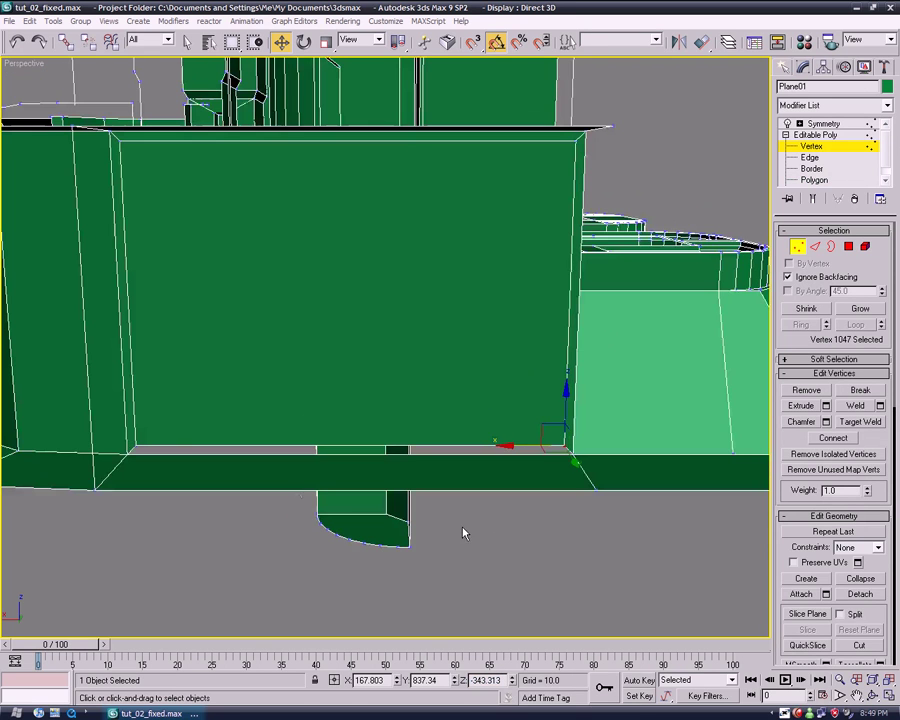
ctrl+click(134, 444)
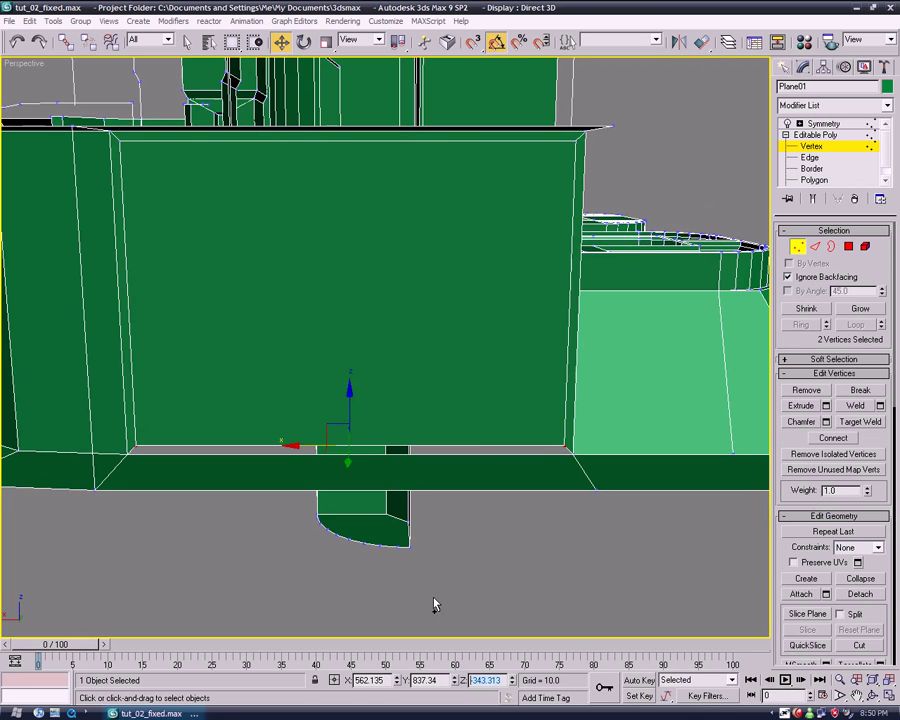
mouse_move(497, 556)
alt+middle_down()
mouse_move(522, 494)
mouse_move(705, 397)
alt+middle_up()
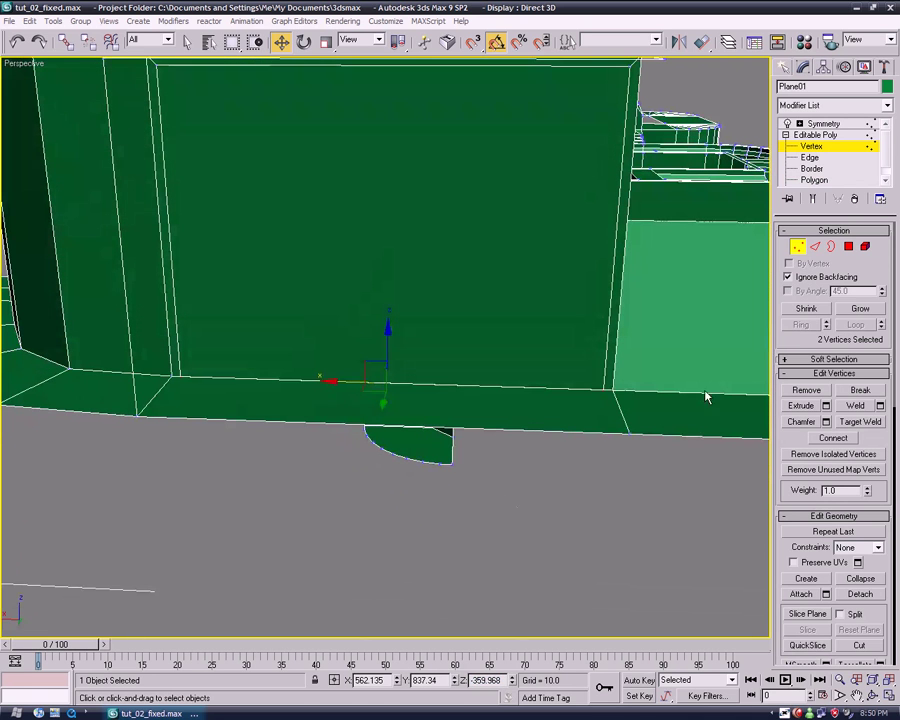
click(810, 157)
click(812, 168)
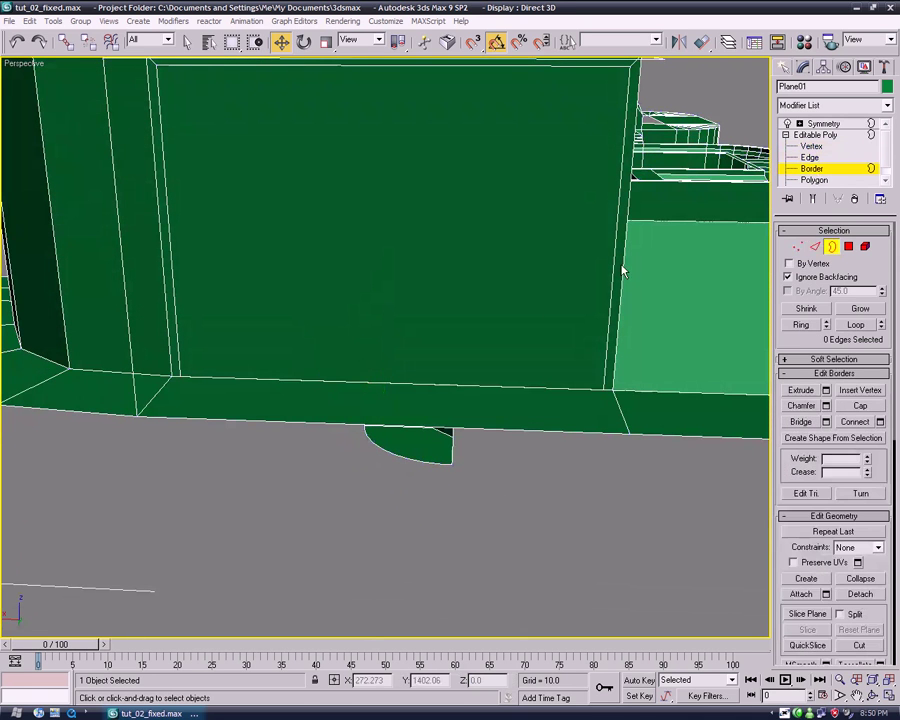
click(814, 180)
click(480, 289)
mouse_move(494, 460)
alt+middle_down()
mouse_move(568, 474)
mouse_move(663, 418)
mouse_move(595, 500)
mouse_move(620, 512)
alt+middle_up()
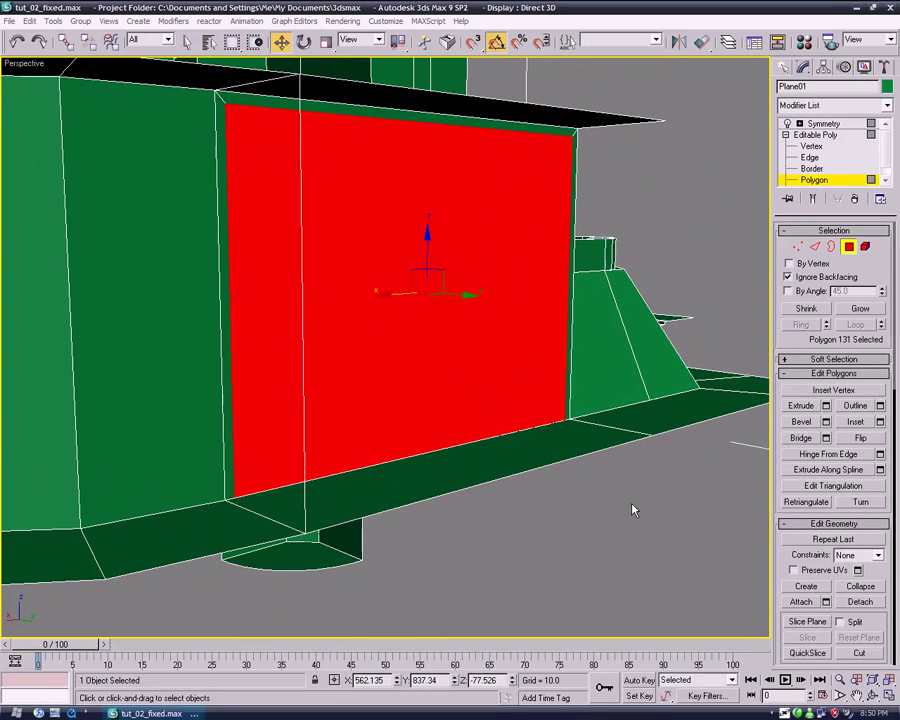
Connect the face's left and right vertical edges to split off a lower panel.
click(810, 158)
click(569, 231)
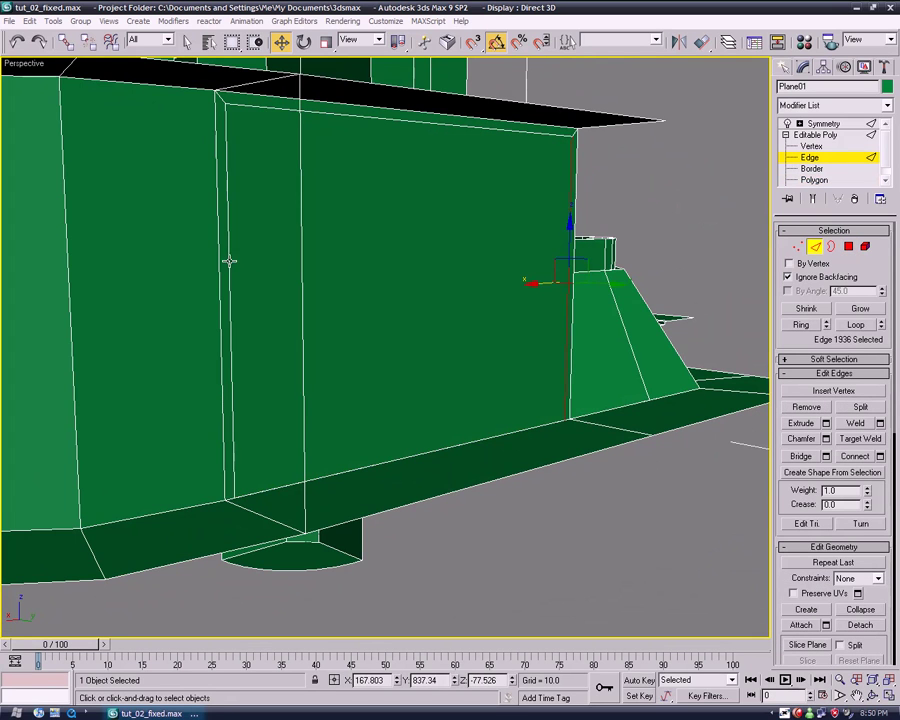
ctrl+click(229, 261)
click(880, 456)
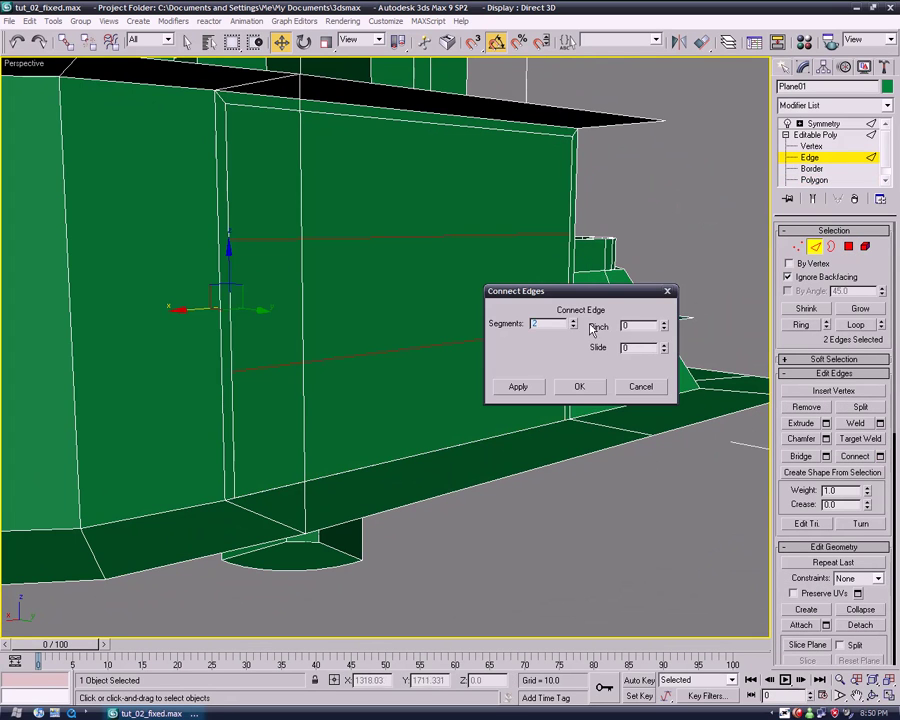
click(582, 387)
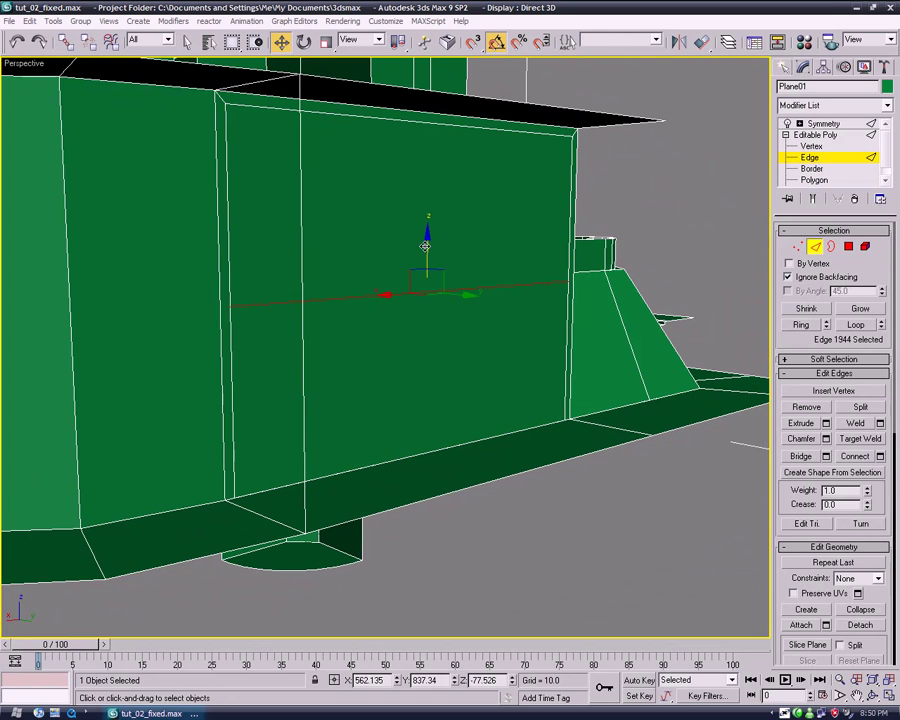
Extrude the lower window panel inward into the wall.
click(814, 180)
click(504, 402)
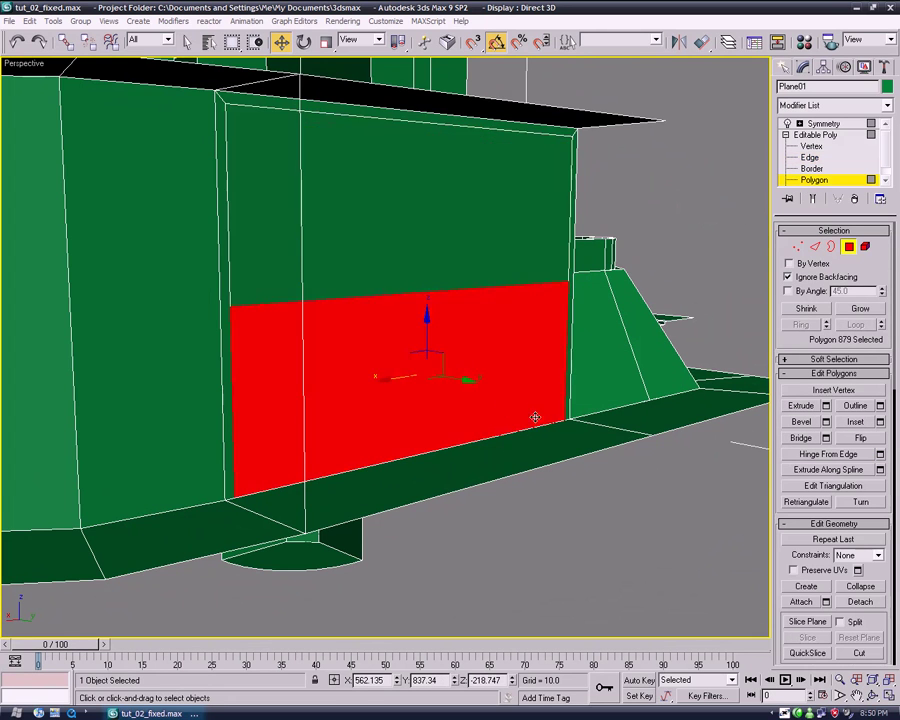
alt+middle_drag(504, 402, 622, 371)
click(801, 405)
drag(450, 338, 313, 245)
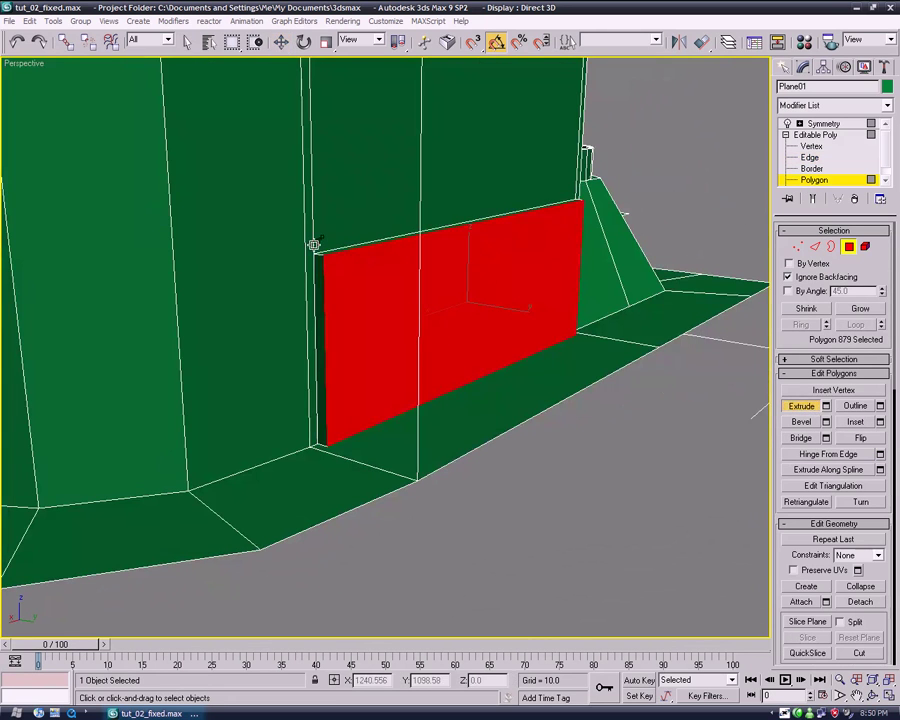
Target Weld the recessed slot's corner vertices onto their neighbours.
click(811, 146)
click(860, 421)
mouse_move(767, 412)
alt+middle_down()
mouse_move(569, 432)
mouse_move(716, 406)
alt+middle_up()
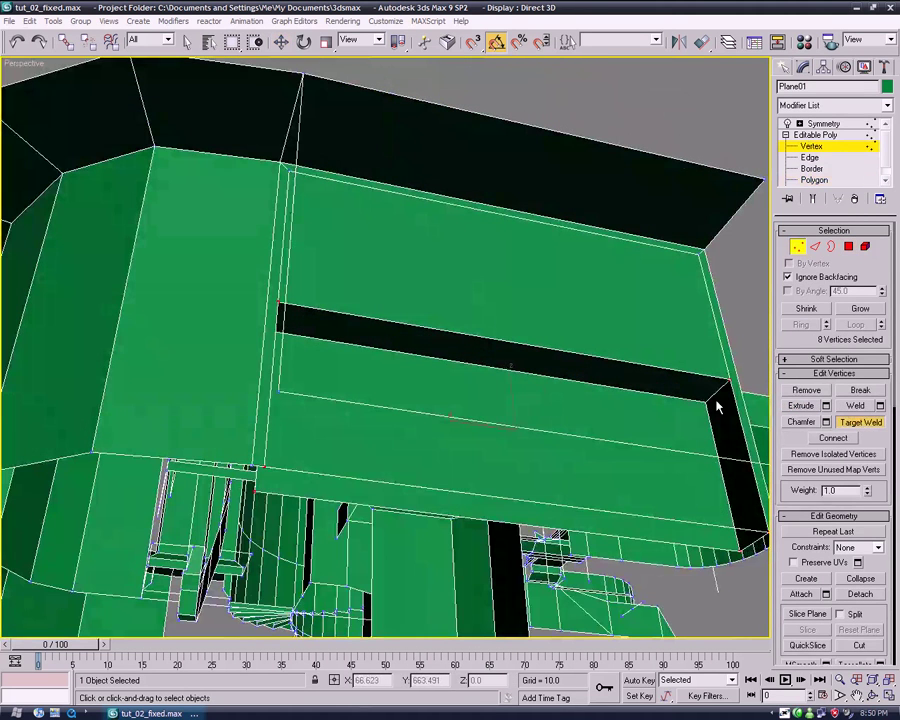
click(727, 388)
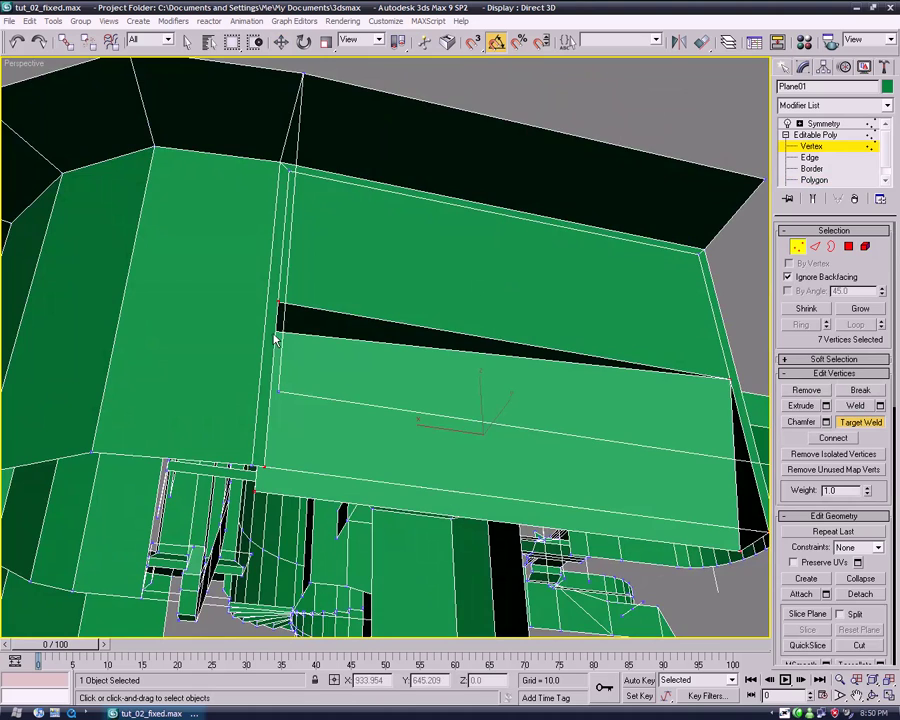
alt+middle_drag(277, 341, 302, 358)
drag(280, 334, 284, 352)
mouse_move(284, 352)
alt+middle_down()
mouse_move(405, 480)
mouse_move(310, 444)
alt+middle_up()
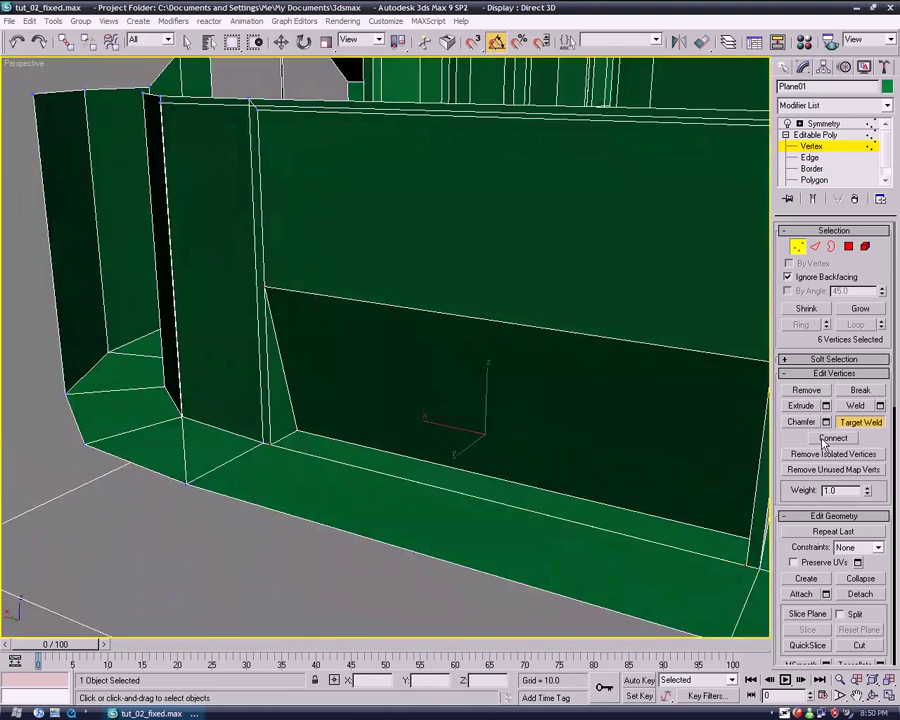
Select the recessed panel's bottom edge and inspect the recess from inside.
key(w)
click(814, 180)
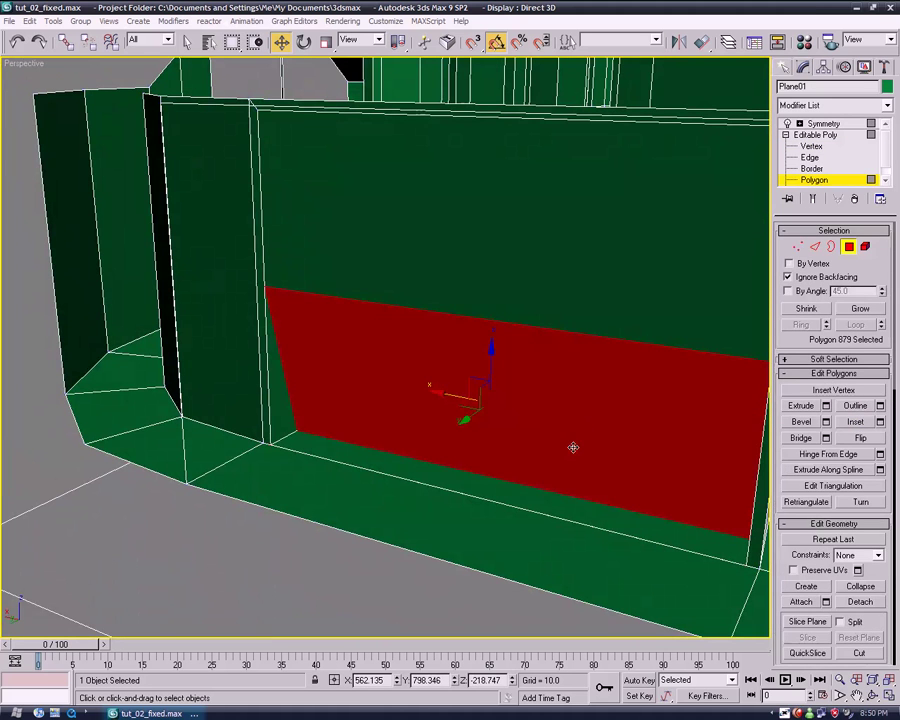
click(810, 160)
click(537, 488)
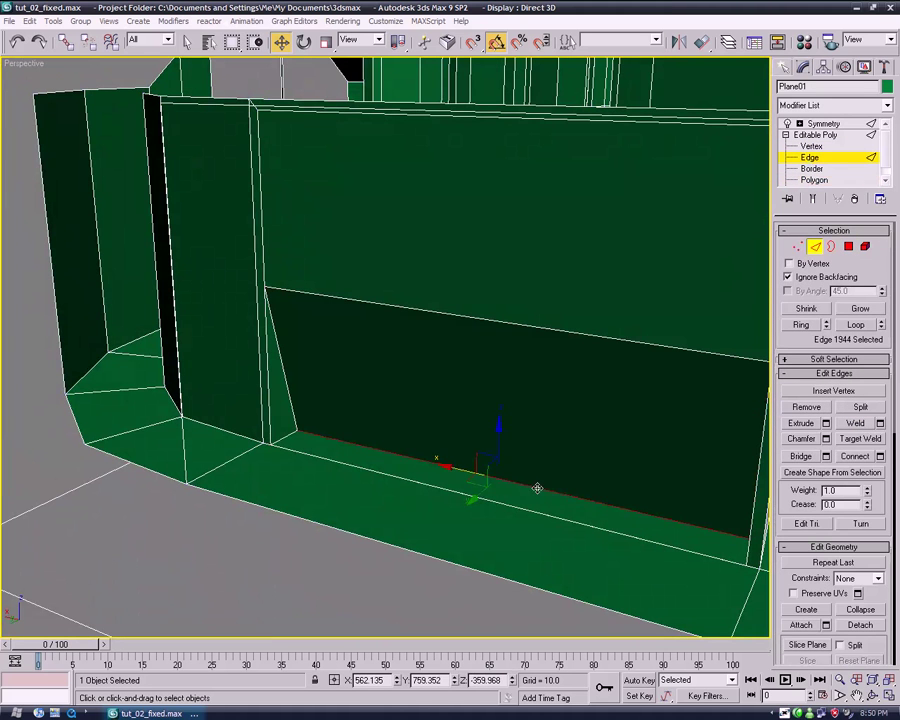
mouse_move(473, 497)
alt+middle_down()
mouse_move(498, 474)
mouse_move(536, 502)
mouse_move(394, 476)
mouse_move(376, 460)
mouse_move(418, 471)
alt+middle_up()
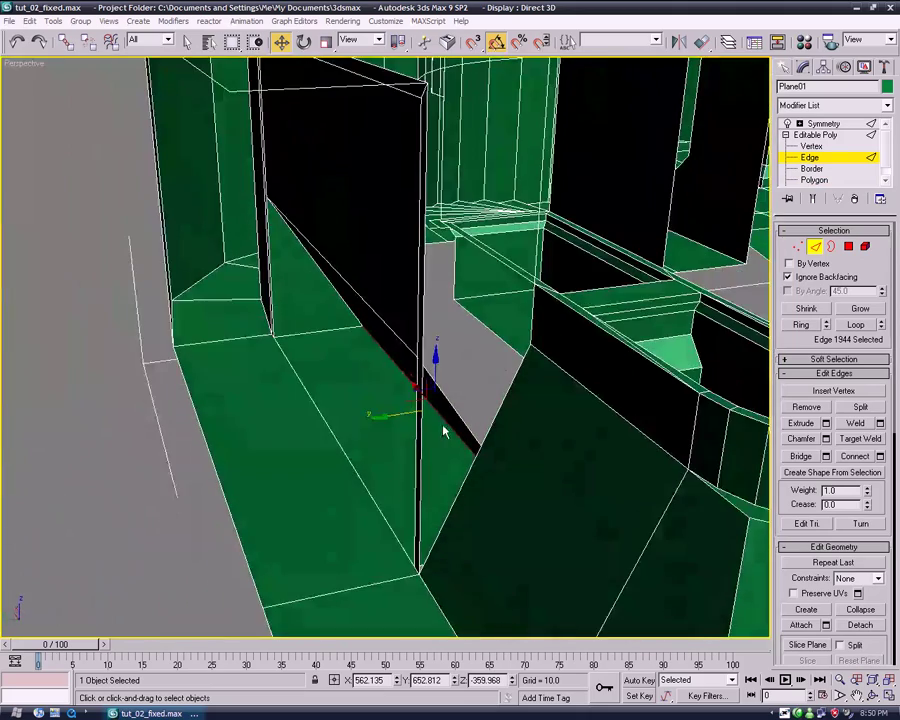
mouse_move(478, 246)
alt+middle_down()
mouse_move(502, 424)
mouse_move(750, 328)
mouse_move(761, 305)
mouse_move(628, 320)
alt+middle_up()
Connect the recess's right and side edges and move the new edge upward.
click(600, 332)
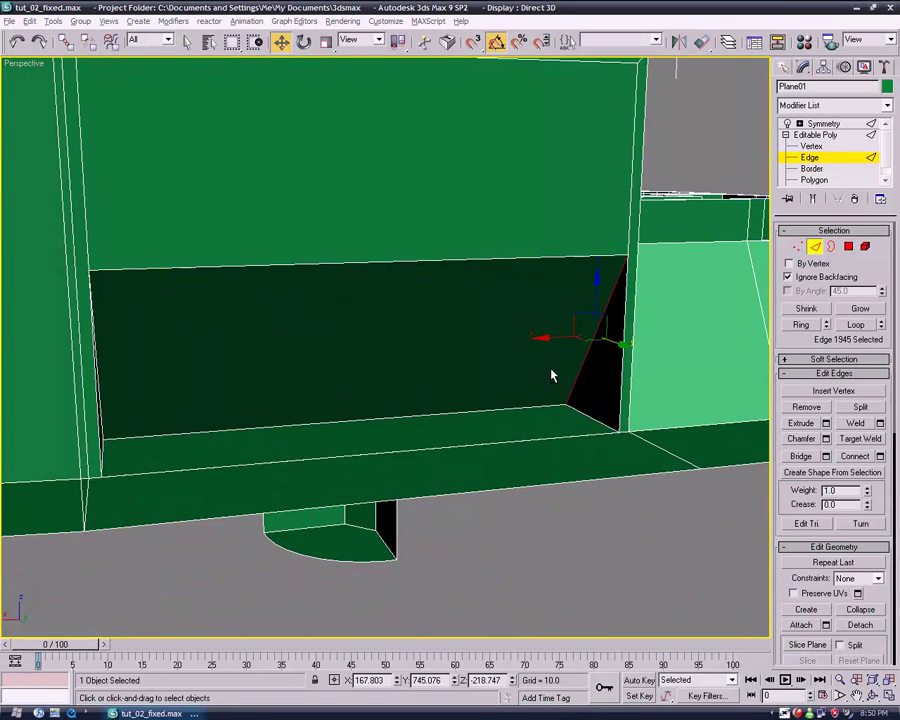
alt+middle_drag(566, 372, 223, 348)
ctrl+click(140, 350)
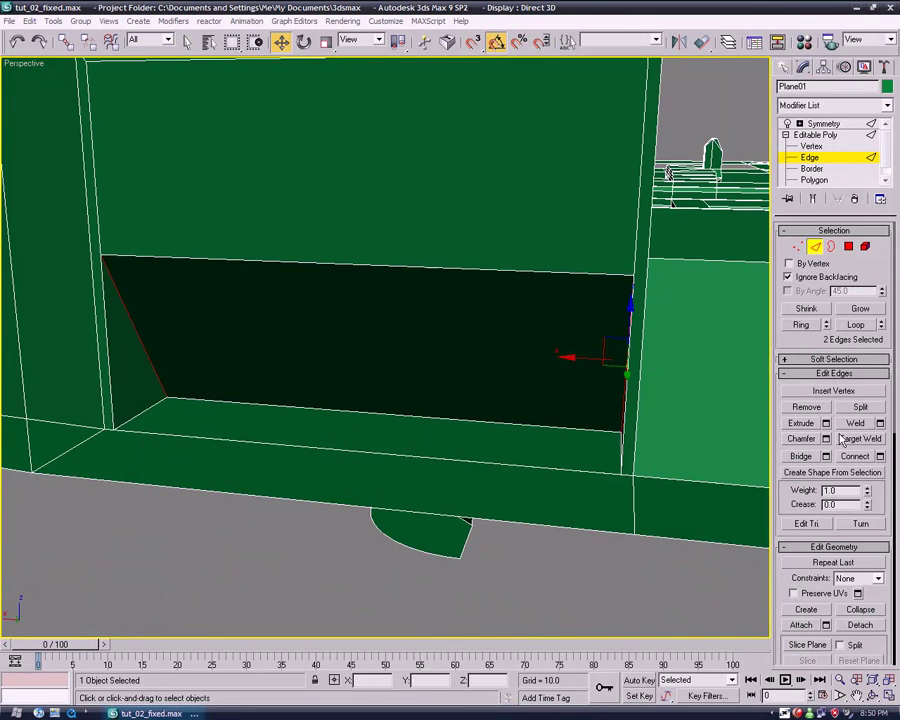
click(880, 456)
click(580, 387)
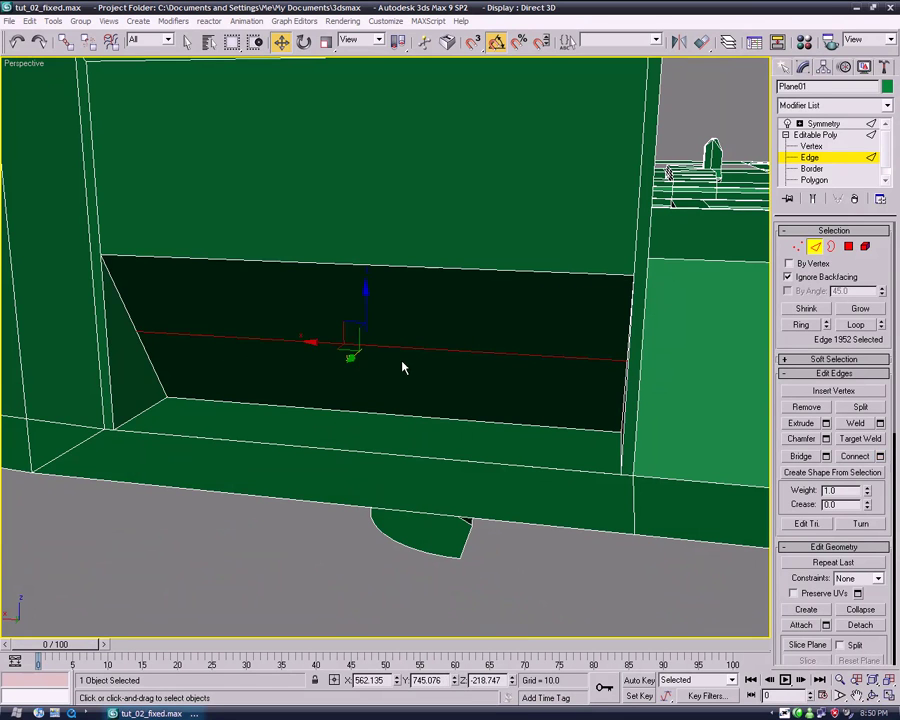
drag(349, 359, 363, 349)
click(411, 414)
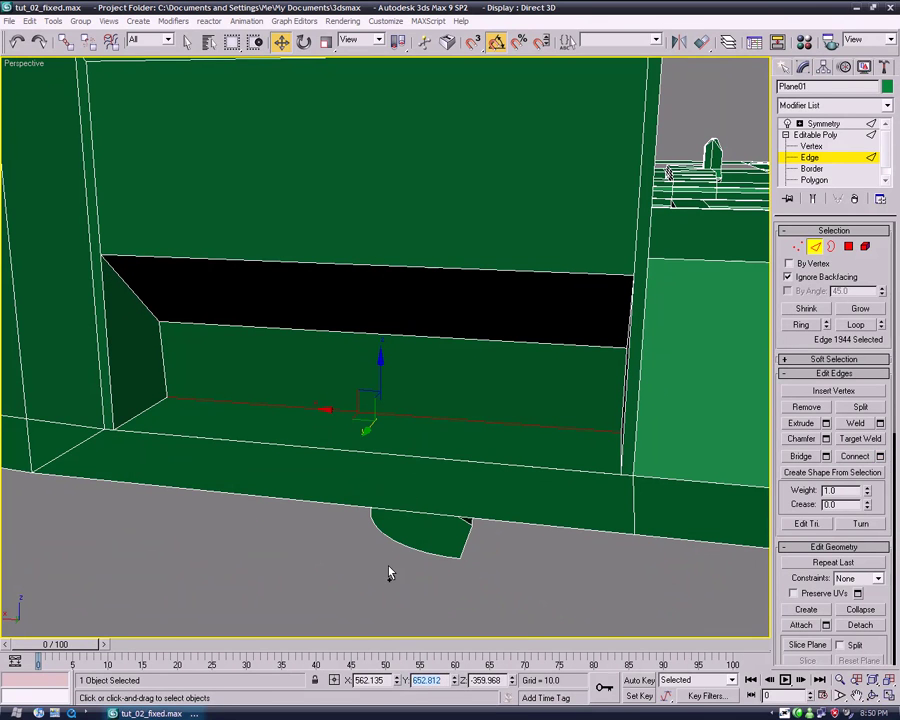
key(ctrl+z)
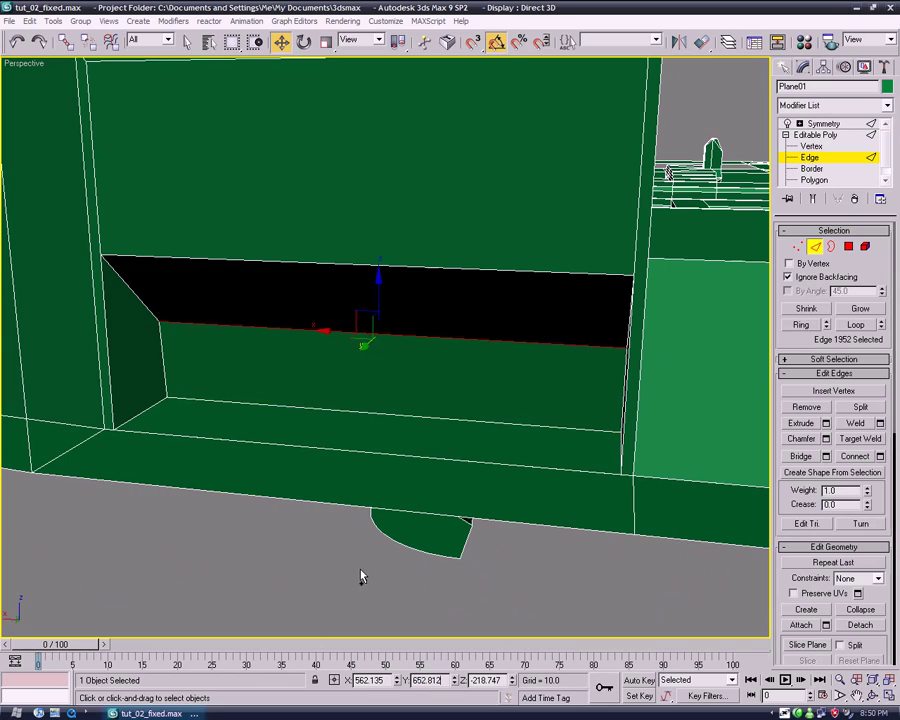
mouse_move(362, 571)
alt+middle_down()
mouse_move(378, 512)
mouse_move(360, 512)
mouse_move(360, 492)
mouse_move(368, 480)
mouse_move(378, 492)
alt+middle_up()
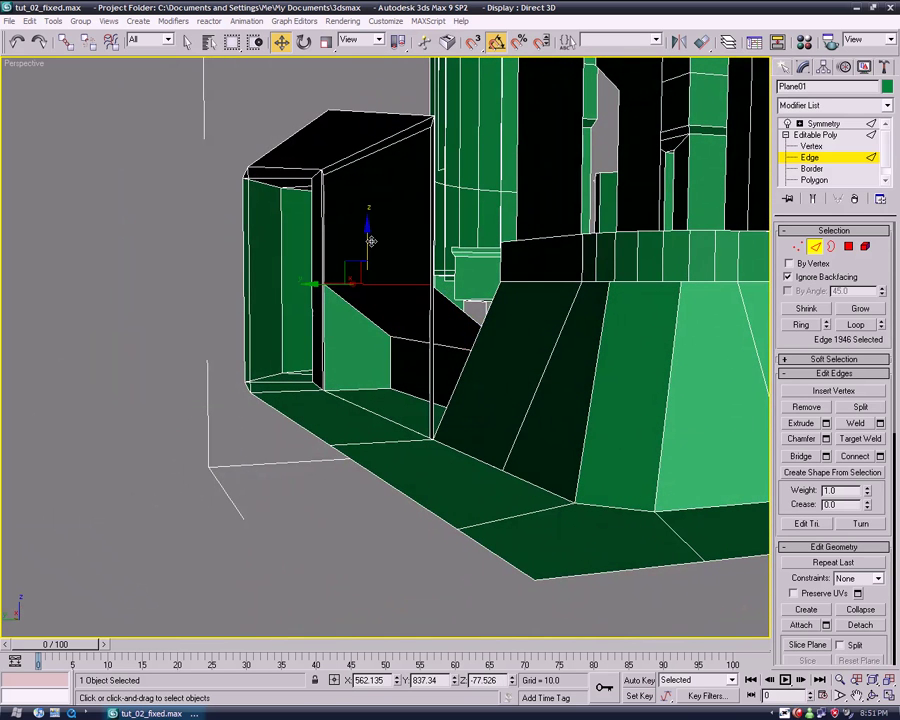
click(205, 458)
mouse_move(307, 418)
alt+middle_down()
mouse_move(283, 398)
mouse_move(392, 426)
mouse_move(444, 474)
mouse_move(153, 486)
mouse_move(572, 475)
mouse_move(388, 502)
mouse_move(538, 521)
mouse_move(500, 501)
mouse_move(540, 484)
alt+middle_up()
scroll(392, 426, down, 5)
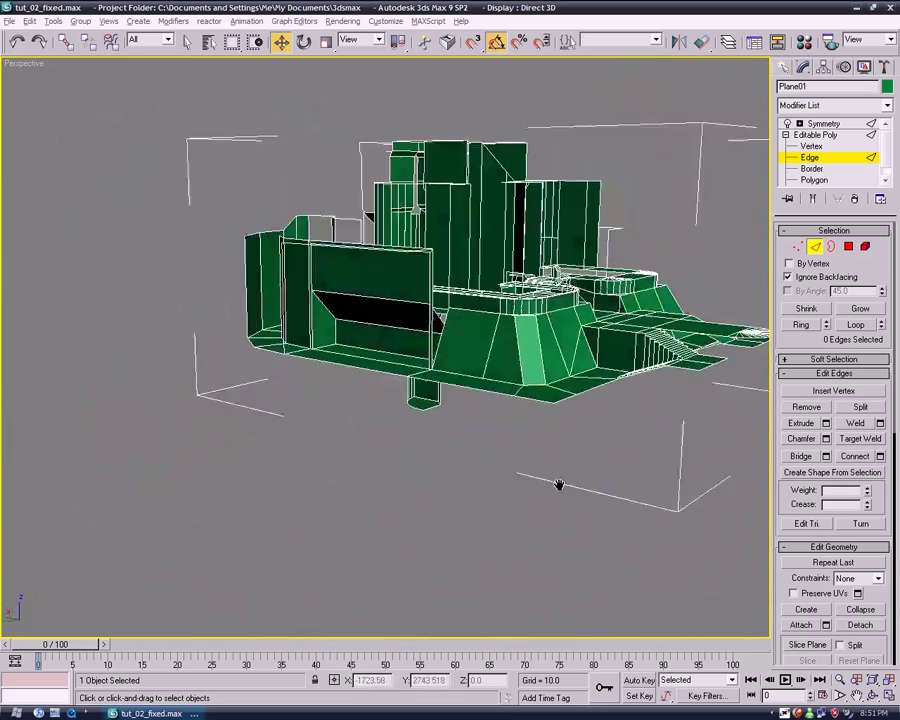
scroll(583, 488, up, 5)
scroll(621, 504, down, 3)
scroll(581, 516, down, 2)
mouse_move(581, 516)
alt+middle_down()
mouse_move(609, 396)
mouse_move(440, 445)
alt+middle_up()
alt+middle_drag(417, 461, 641, 370)
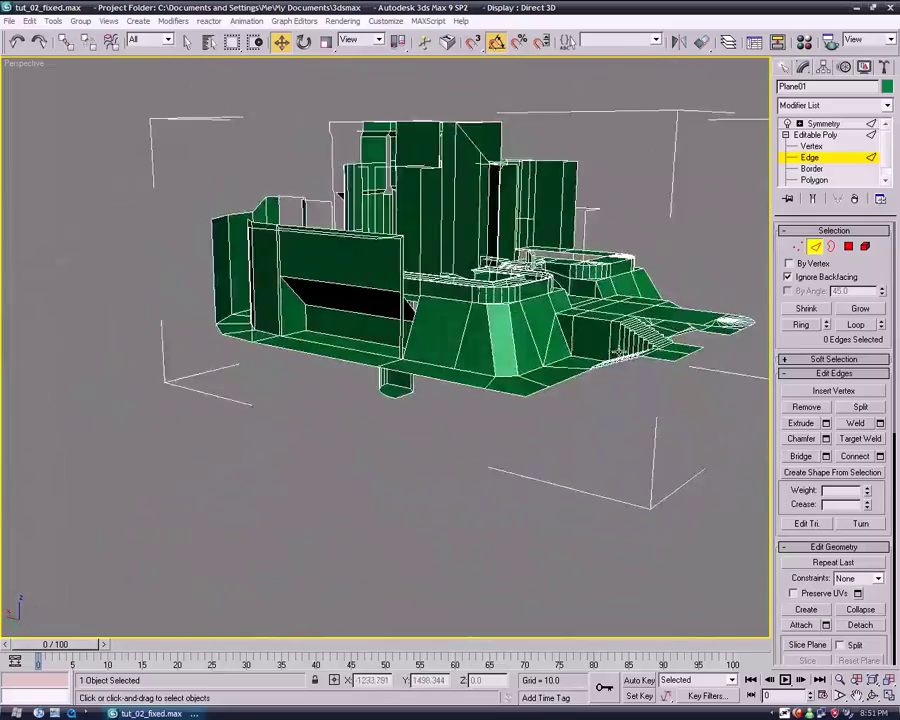
scroll(641, 370, up, 2)
scroll(621, 378, up, 2)
scroll(599, 388, up, 2)
mouse_move(580, 390)
alt+middle_down()
mouse_move(524, 410)
mouse_move(662, 406)
mouse_move(647, 457)
mouse_move(651, 436)
mouse_move(586, 450)
alt+middle_up()
scroll(647, 457, down, 5)
mouse_move(600, 397)
alt+middle_down()
mouse_move(554, 436)
mouse_move(552, 462)
mouse_move(612, 458)
mouse_move(524, 396)
mouse_move(522, 350)
mouse_move(538, 364)
mouse_move(587, 325)
mouse_move(635, 331)
mouse_move(546, 337)
mouse_move(623, 340)
mouse_move(528, 371)
mouse_move(518, 428)
mouse_move(500, 364)
mouse_move(453, 421)
mouse_move(450, 472)
mouse_move(408, 518)
mouse_move(397, 495)
mouse_move(565, 354)
mouse_move(639, 338)
mouse_move(530, 342)
alt+middle_up()
scroll(612, 458, up, 5)
scroll(446, 394, up, 3)
middle_drag(446, 394, 511, 361)
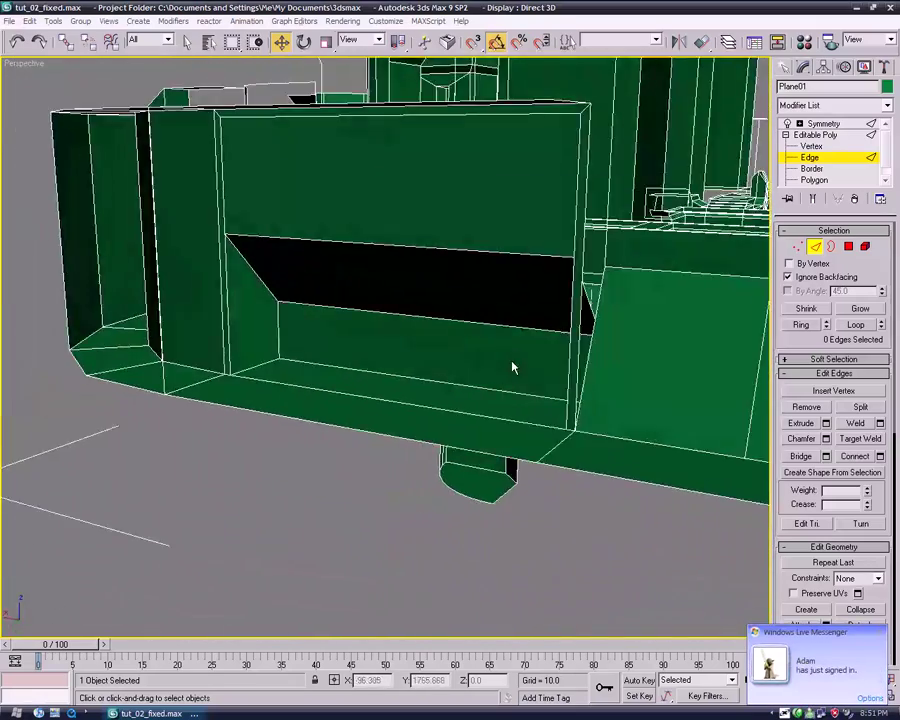
Select the top, middle, bottom and outer lip edges of the window opening.
scroll(508, 340, up, 2)
click(812, 180)
click(534, 286)
mouse_move(534, 286)
alt+middle_down()
mouse_move(548, 364)
mouse_move(578, 358)
mouse_move(541, 362)
alt+middle_up()
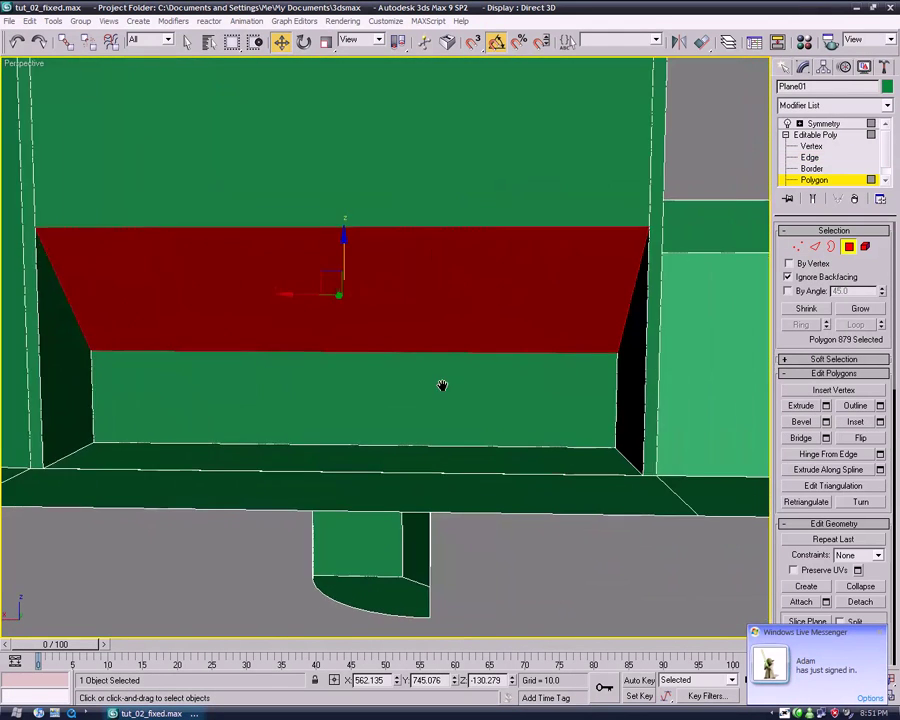
click(809, 158)
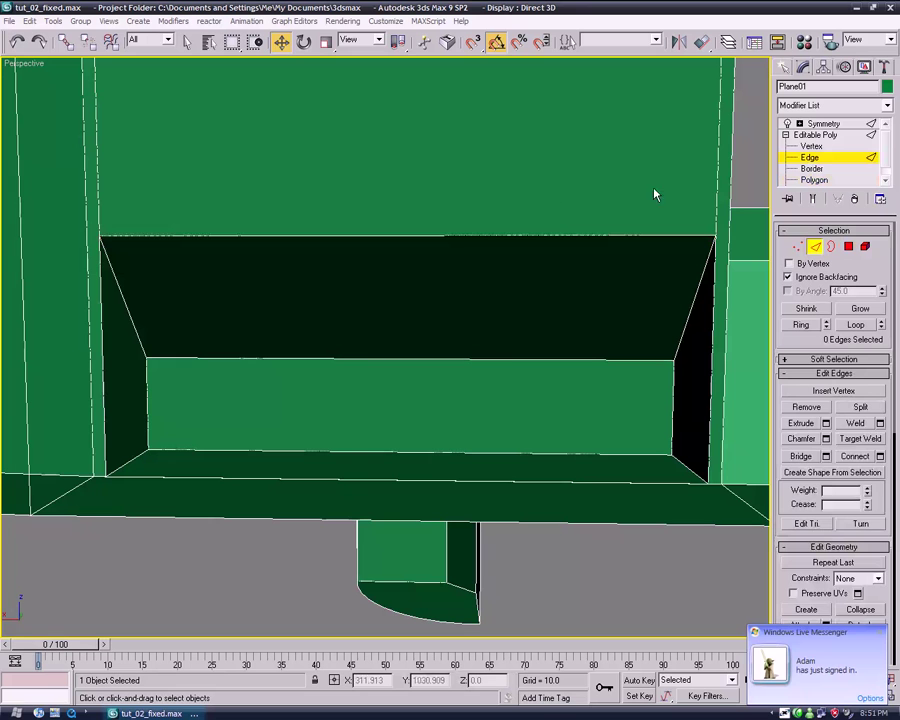
click(522, 235)
ctrl+click(518, 355)
ctrl+click(537, 453)
ctrl+click(538, 480)
mouse_move(538, 480)
alt+middle_down()
mouse_move(524, 404)
mouse_move(552, 418)
mouse_move(546, 371)
alt+middle_up()
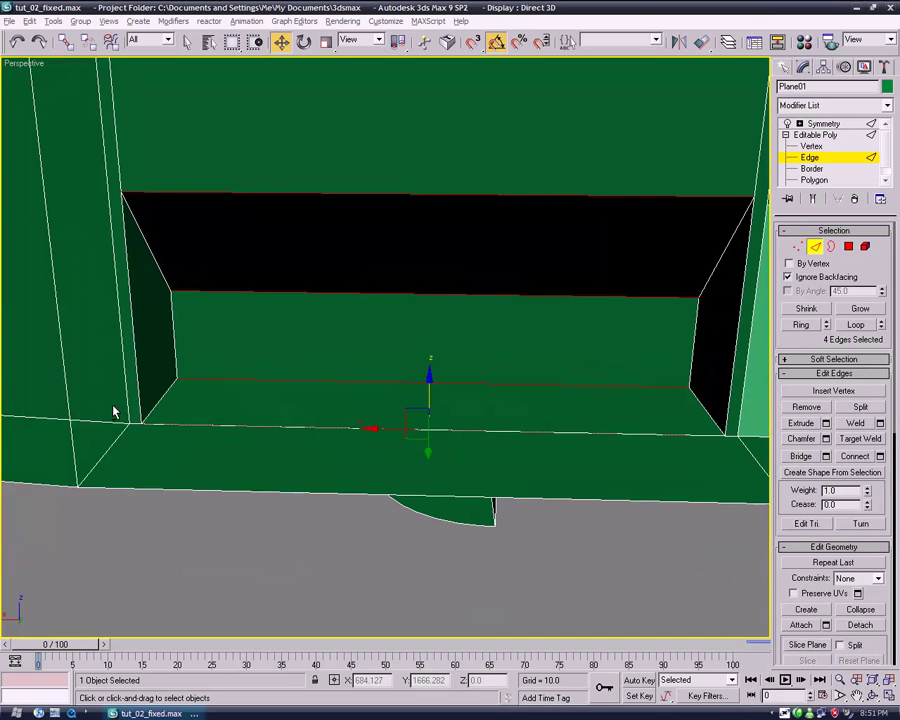
Connect the selected edges with 2 segments and pinch -61.
click(880, 456)
click(573, 322)
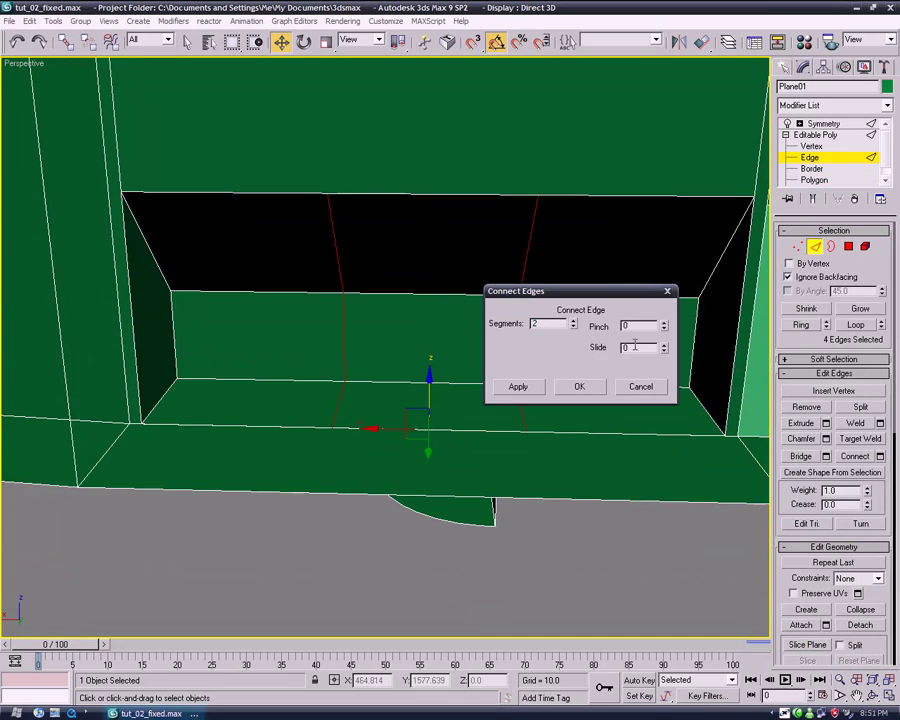
drag(663, 343, 667, 400)
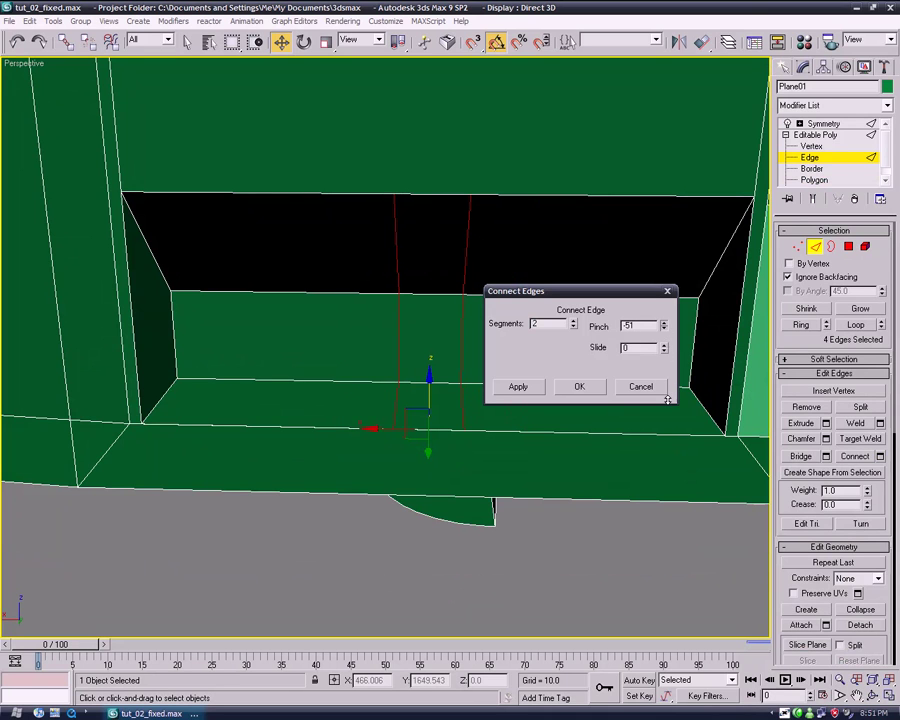
drag(667, 405, 667, 415)
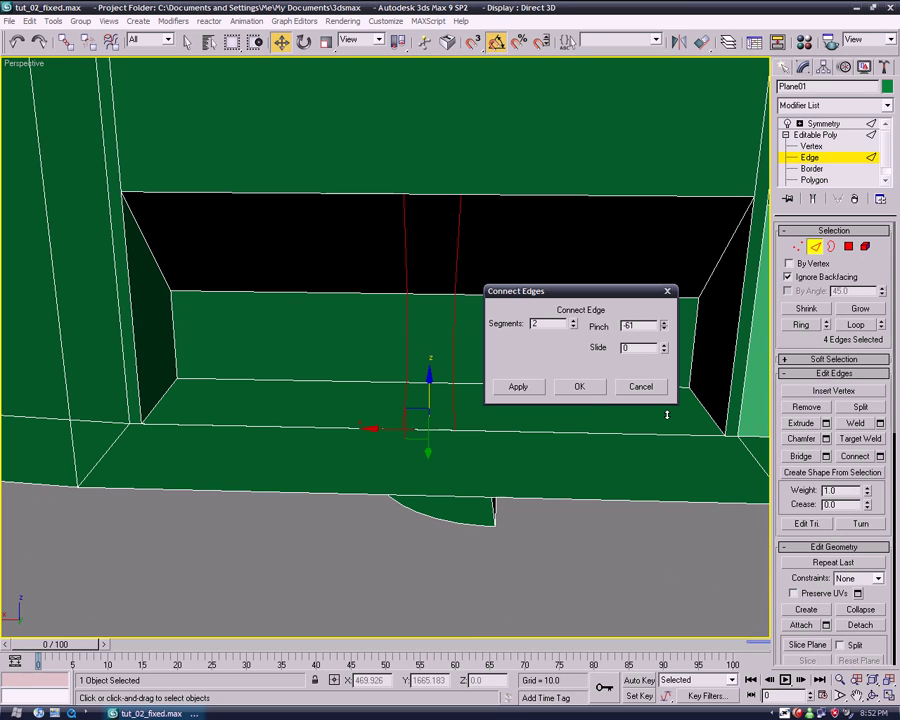
click(581, 387)
alt+middle_drag(557, 399, 547, 406)
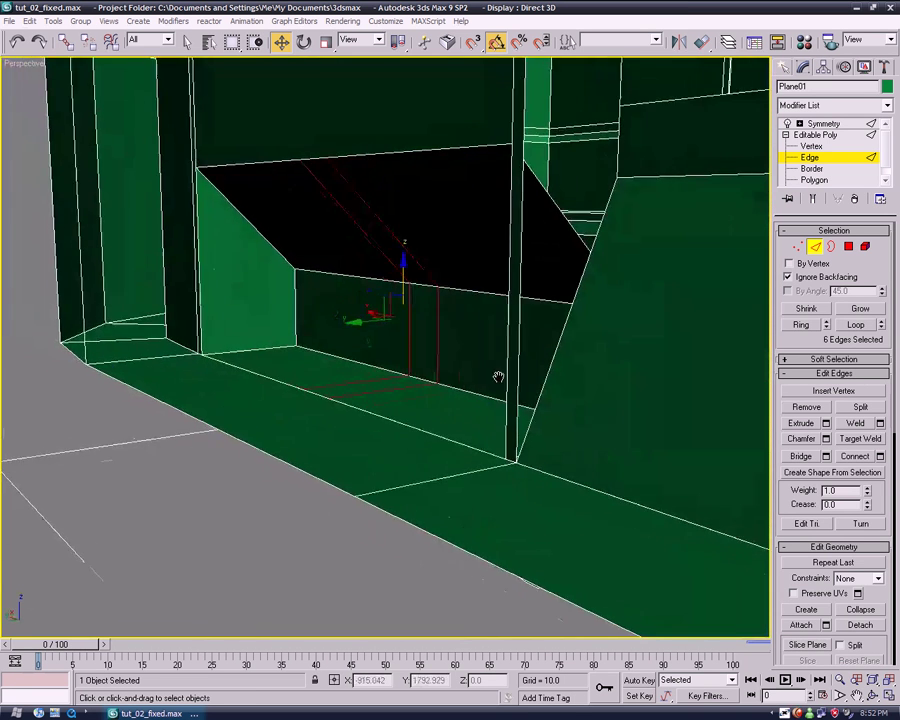
Delete the three faces between the new edges, along with the large floor face.
click(814, 180)
click(452, 330)
ctrl+click(410, 260)
ctrl+click(422, 414)
key(Delete)
click(426, 486)
key(Delete)
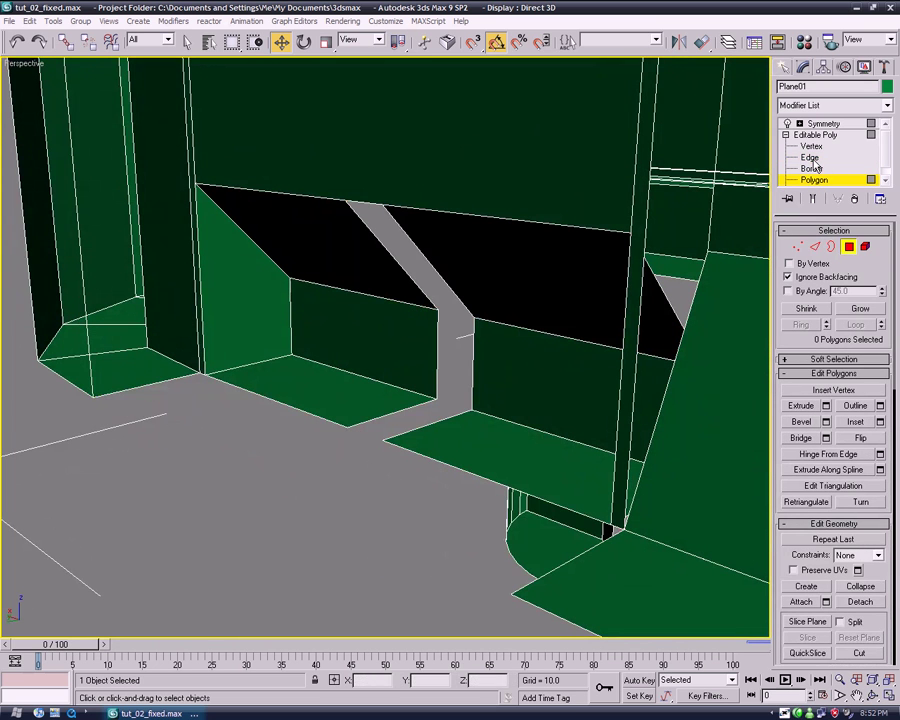
Build three new side polygons from existing vertices to cap the pillar's cut sides.
click(806, 586)
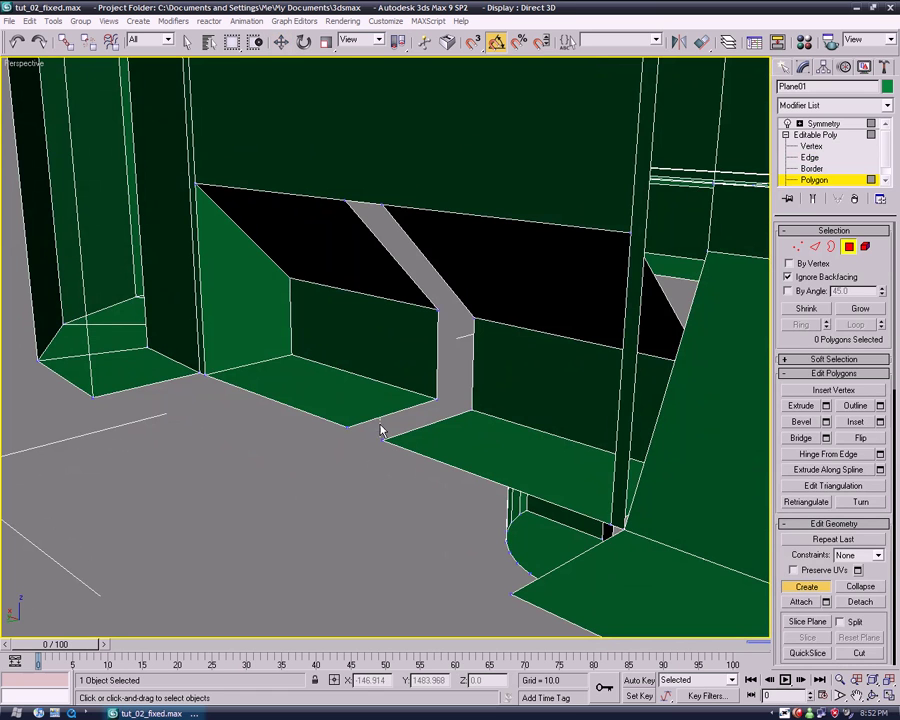
click(383, 205)
click(381, 437)
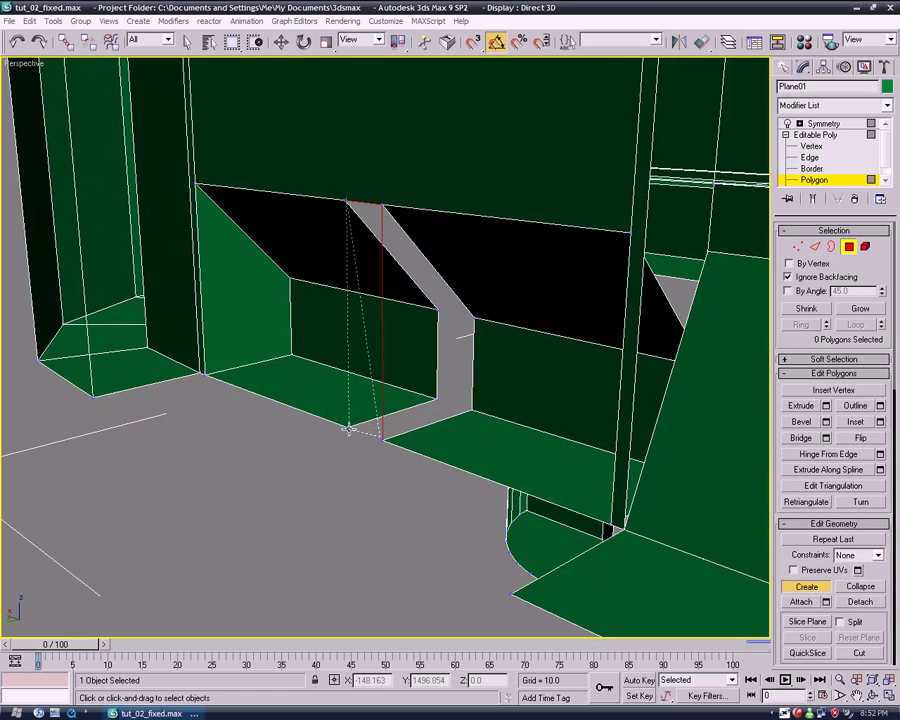
click(348, 430)
click(380, 437)
click(474, 410)
click(383, 205)
mouse_move(381, 206)
alt+middle_down()
mouse_move(540, 310)
mouse_move(399, 391)
alt+middle_up()
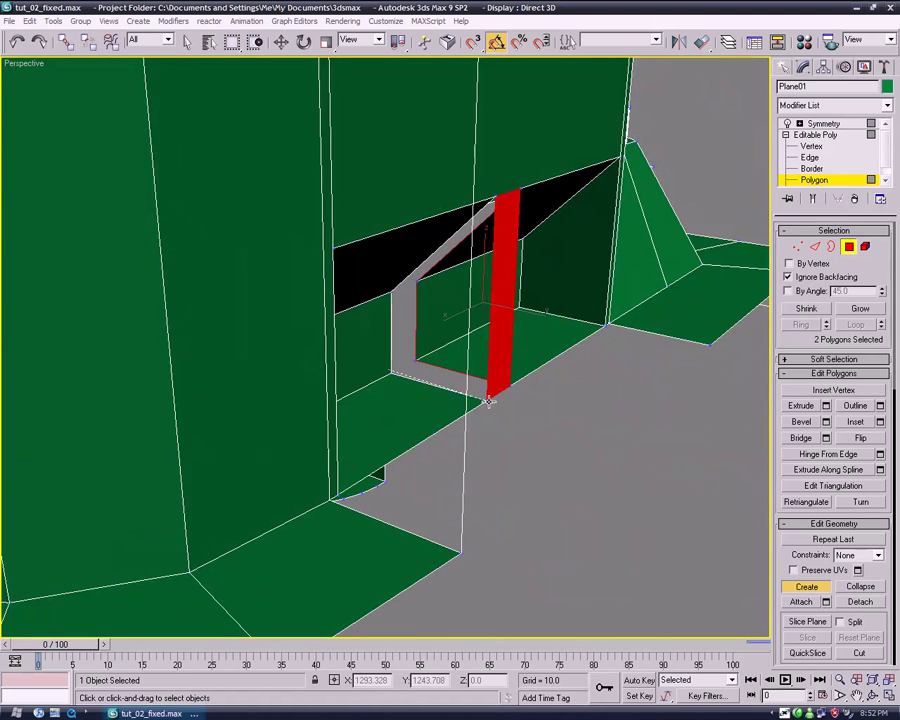
click(390, 293)
right_click(699, 547)
click(699, 547)
mouse_move(699, 547)
alt+middle_down()
mouse_move(600, 504)
mouse_move(549, 528)
mouse_move(555, 432)
mouse_move(530, 398)
mouse_move(580, 360)
alt+middle_up()
Select the pillar's left and right vertical edges.
click(810, 158)
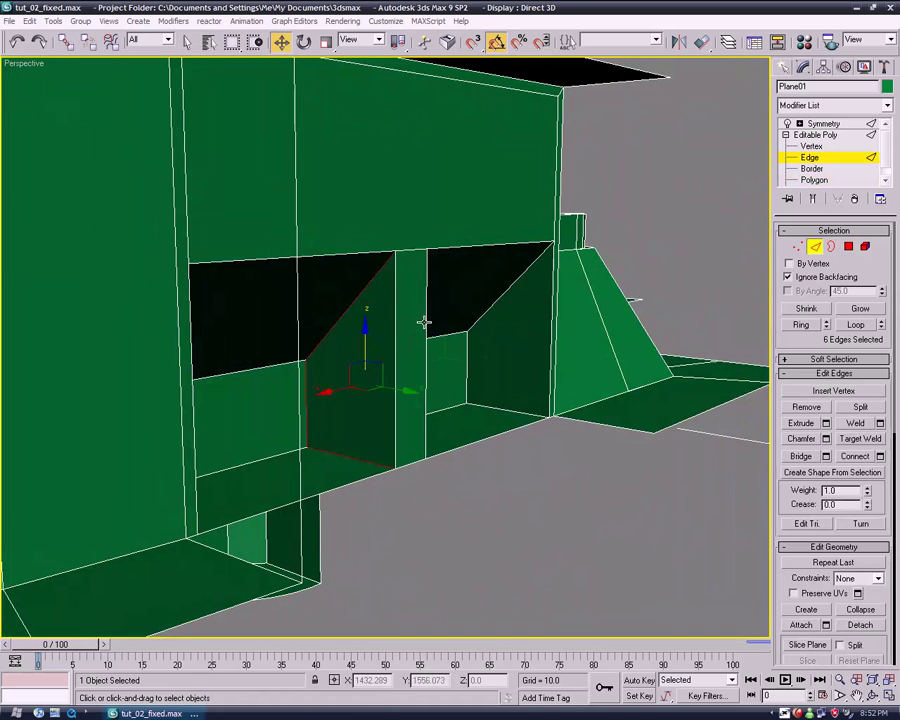
click(425, 328)
ctrl+click(394, 338)
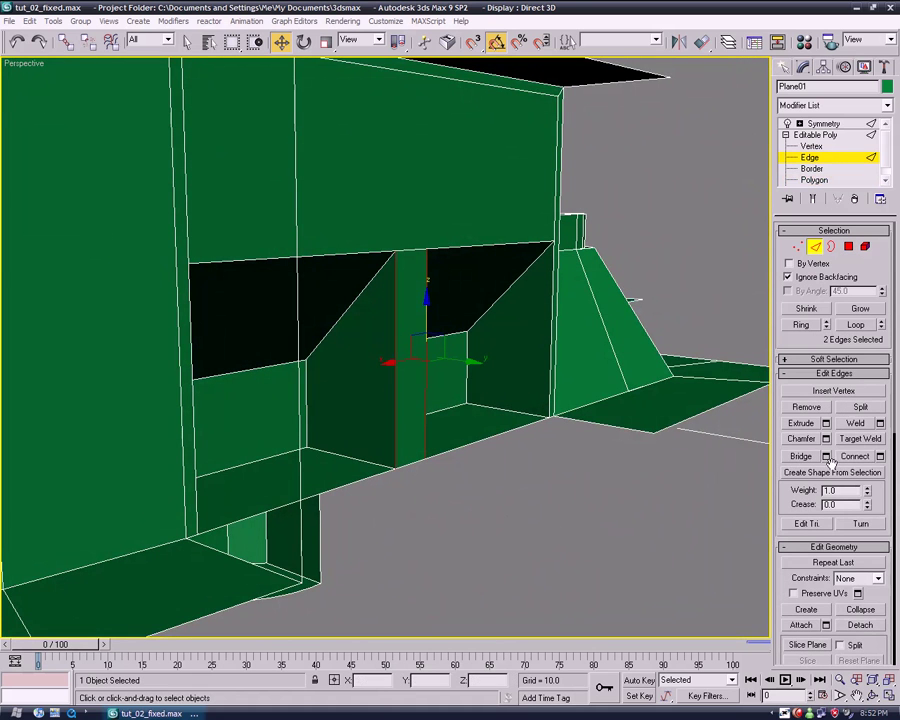
Connect the two pillar edges with one new edge and raise it upward along Z.
click(881, 457)
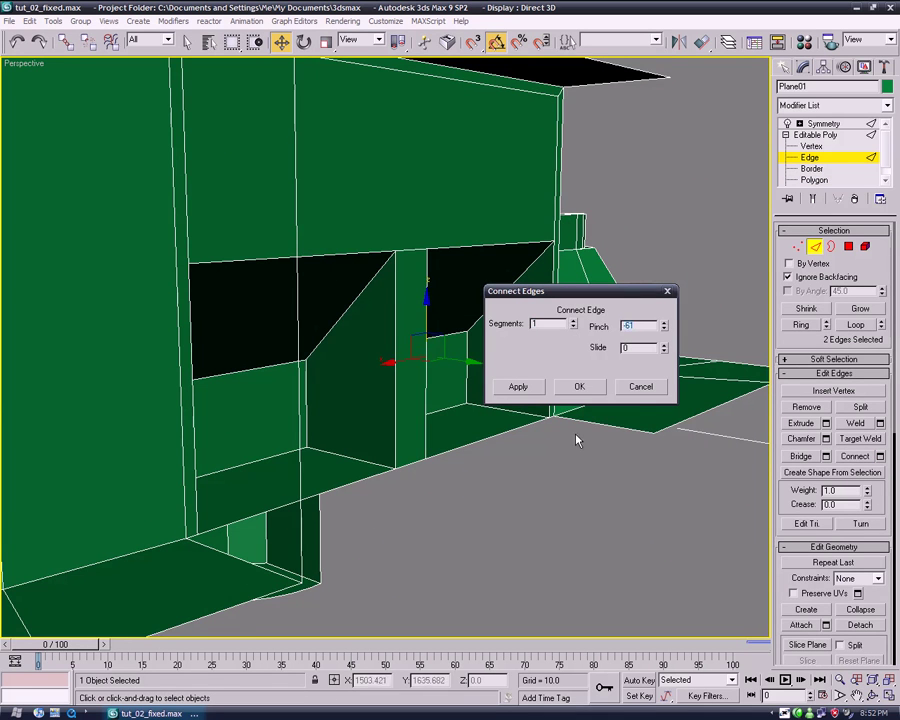
alt+middle_drag(576, 424, 566, 497)
click(579, 386)
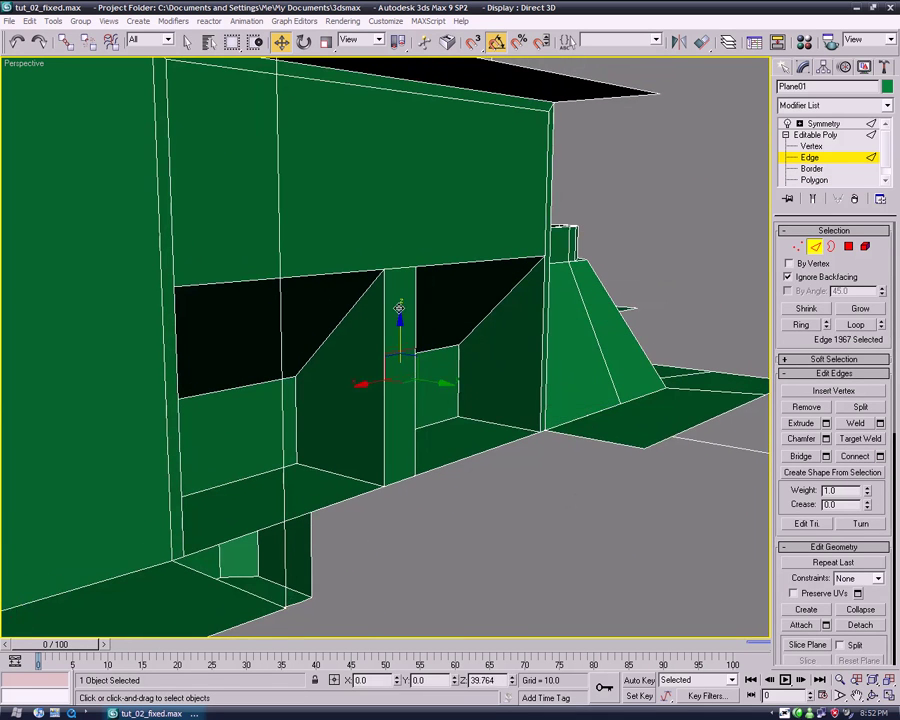
drag(398, 290, 398, 245)
Select several other window-frame edges while orbiting to view them from different sides.
click(814, 180)
click(408, 305)
click(809, 157)
click(415, 318)
mouse_move(467, 272)
alt+middle_down()
mouse_move(508, 347)
mouse_move(524, 351)
mouse_move(514, 356)
alt+middle_up()
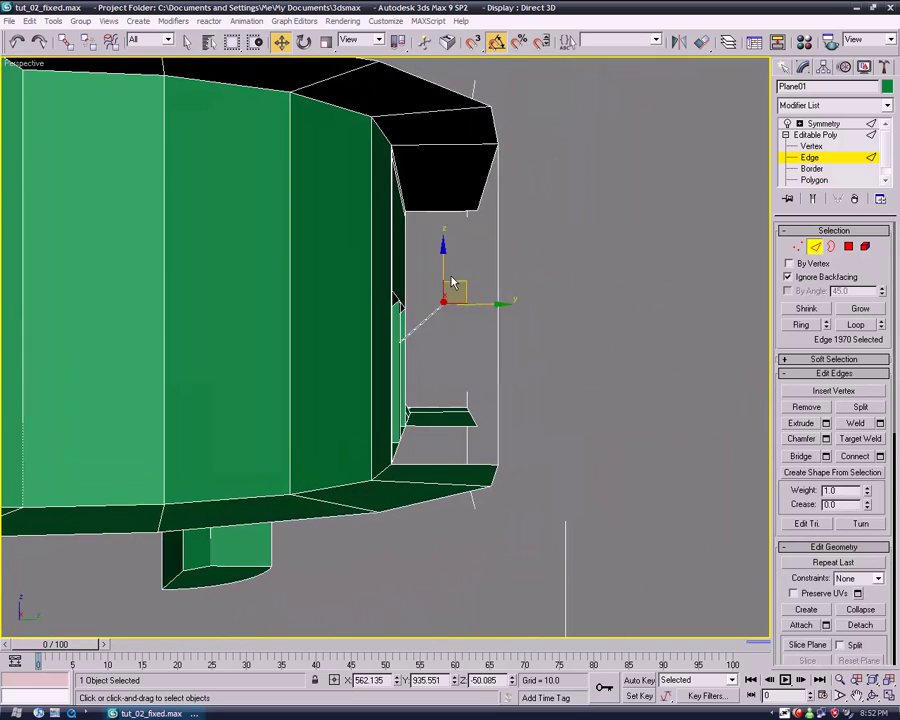
click(443, 220)
mouse_move(443, 213)
alt+middle_down()
mouse_move(496, 362)
mouse_move(468, 374)
mouse_move(418, 360)
mouse_move(488, 374)
mouse_move(479, 378)
alt+middle_up()
click(441, 254)
Undo a stray edge pick and zoom out to a wider view of the model's underside.
mouse_move(508, 252)
alt+middle_down()
mouse_move(546, 339)
mouse_move(510, 378)
mouse_move(468, 351)
mouse_move(481, 350)
mouse_move(480, 462)
mouse_move(462, 547)
mouse_move(430, 336)
alt+middle_up()
click(426, 286)
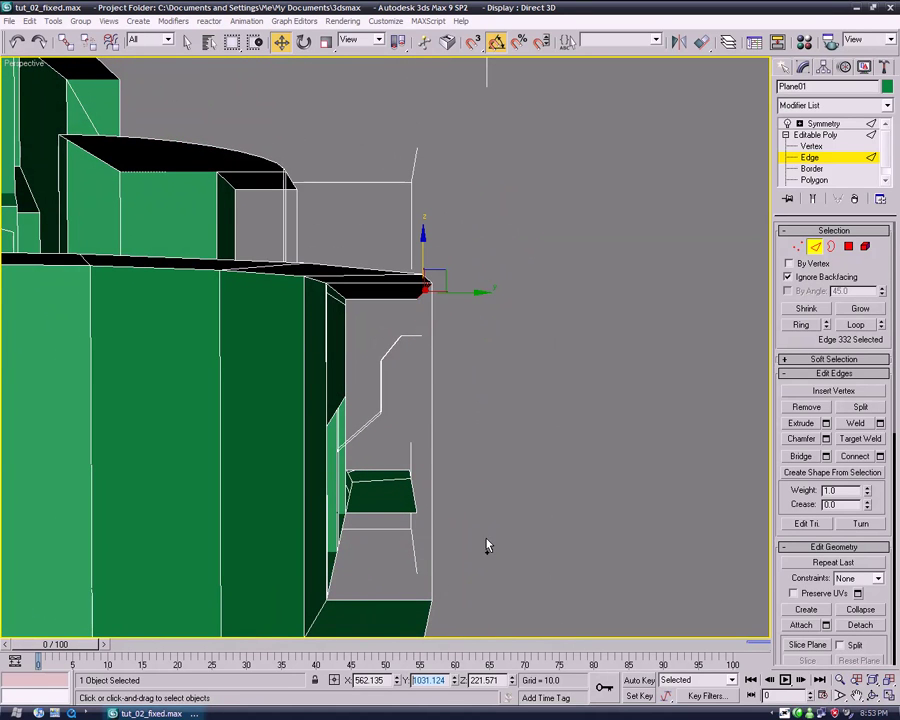
key(ctrl+z)
mouse_move(493, 555)
alt+middle_down()
mouse_move(496, 430)
mouse_move(460, 374)
mouse_move(329, 365)
mouse_move(354, 428)
alt+middle_up()
scroll(354, 428, up, 3)
scroll(354, 428, up, 4)
mouse_move(458, 461)
middle_down()
mouse_move(444, 406)
mouse_move(428, 418)
mouse_move(432, 370)
middle_up()
Inset the slanted window face to leave a border ring around it.
click(450, 412)
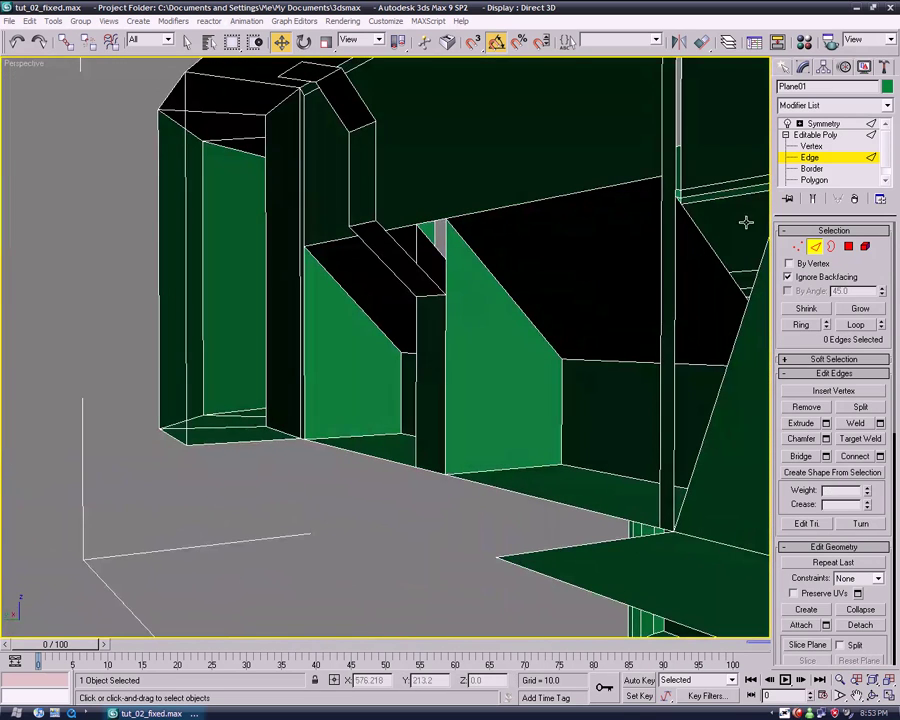
click(813, 180)
click(508, 388)
mouse_move(508, 388)
middle_down()
mouse_move(481, 410)
mouse_move(468, 462)
mouse_move(446, 485)
middle_up()
scroll(484, 413, up, 3)
alt+middle_drag(620, 354, 450, 432)
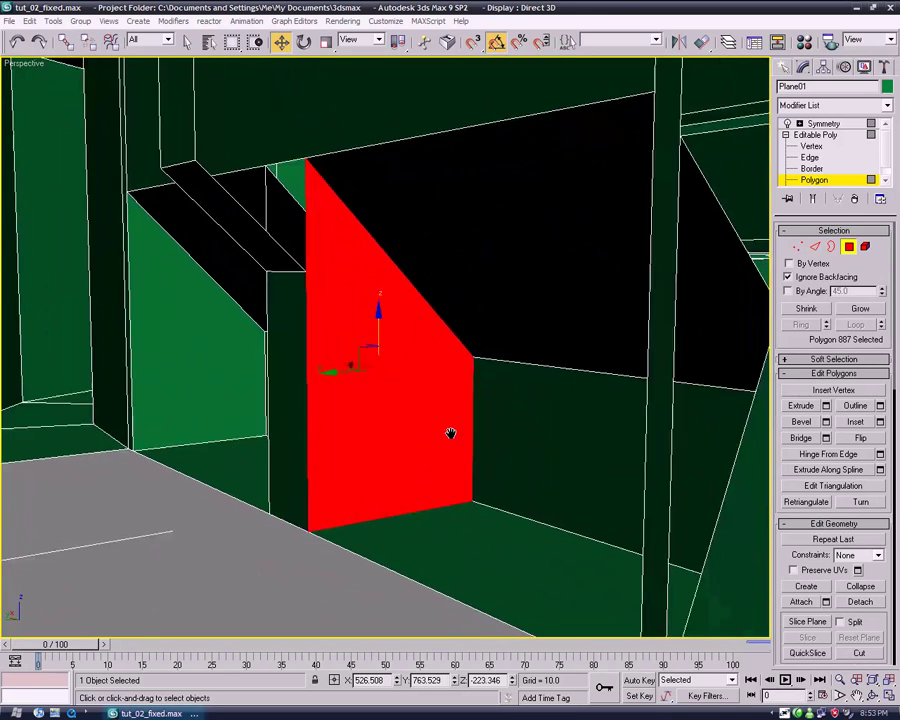
scroll(448, 430, up, 3)
scroll(416, 427, down, 3)
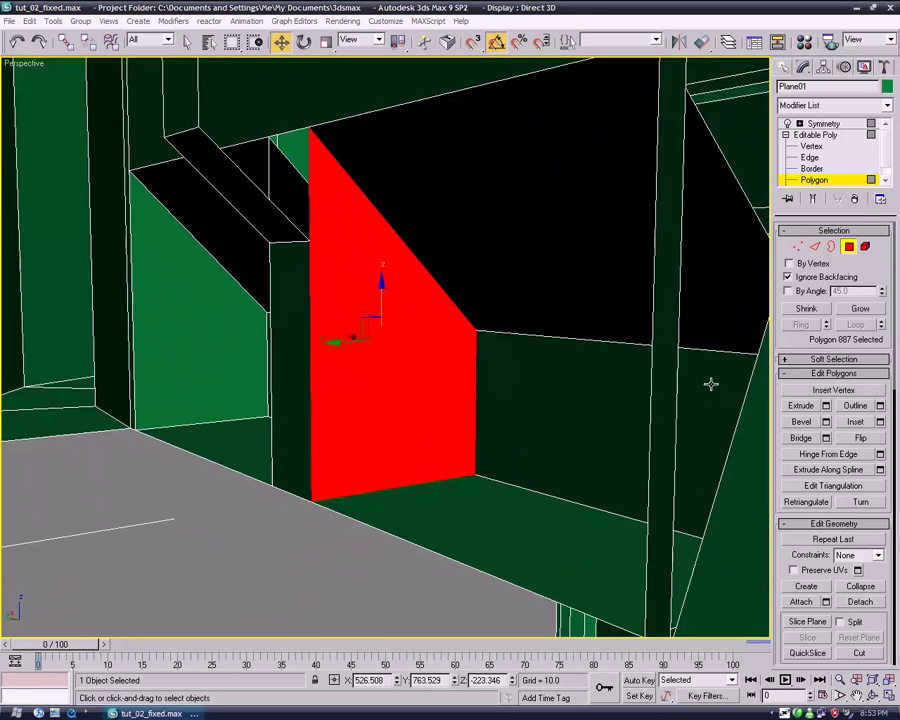
click(855, 421)
drag(406, 344, 464, 412)
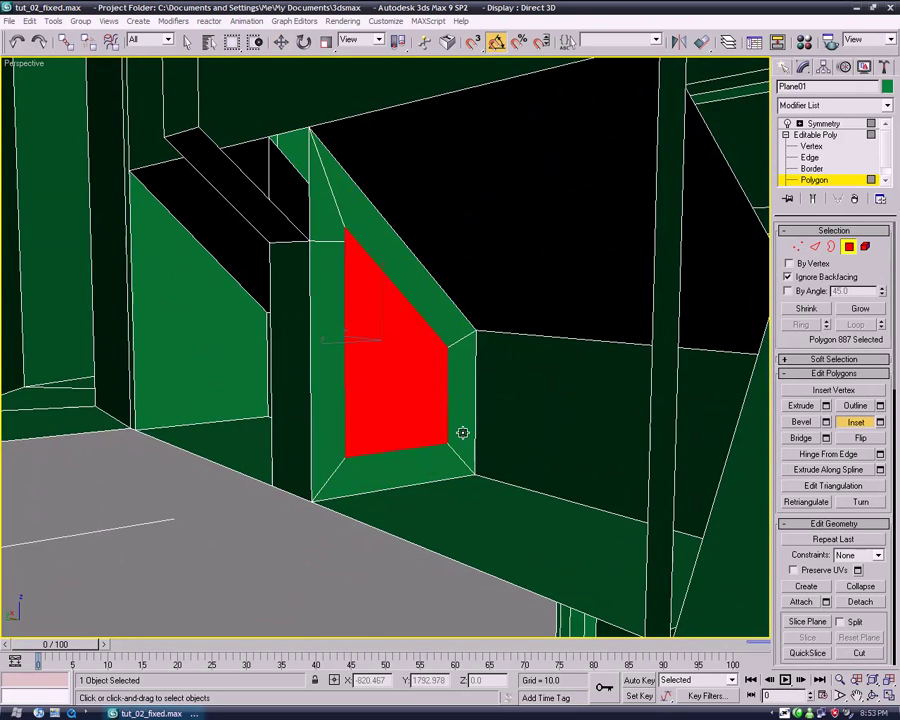
Target-weld the stray corner vertex onto the vertex above it.
key(1)
key(w)
click(340, 214)
alt+middle_drag(366, 277, 560, 300)
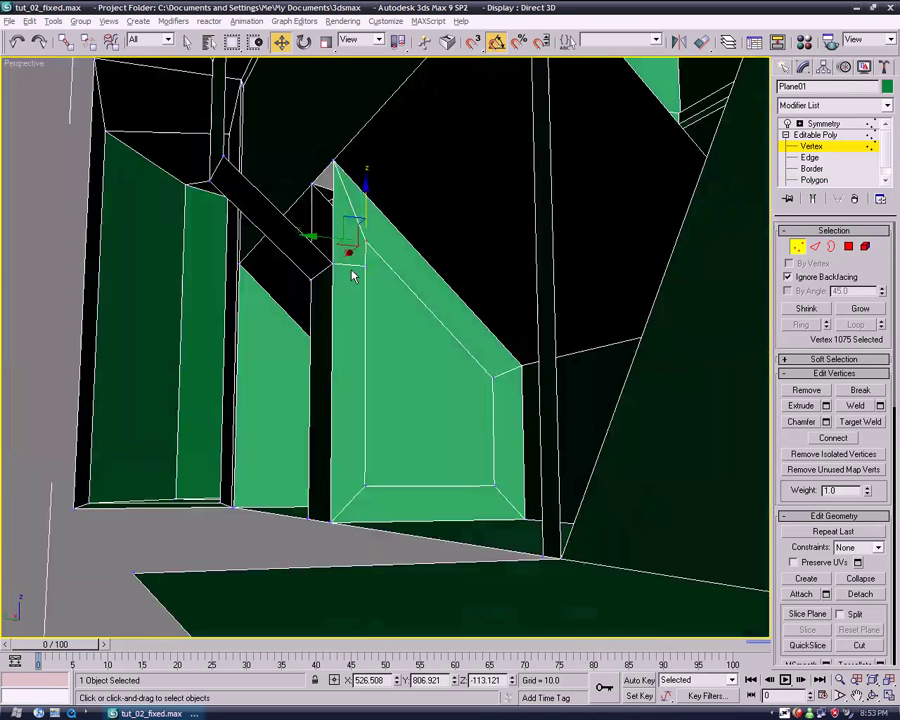
click(853, 425)
drag(364, 264, 366, 240)
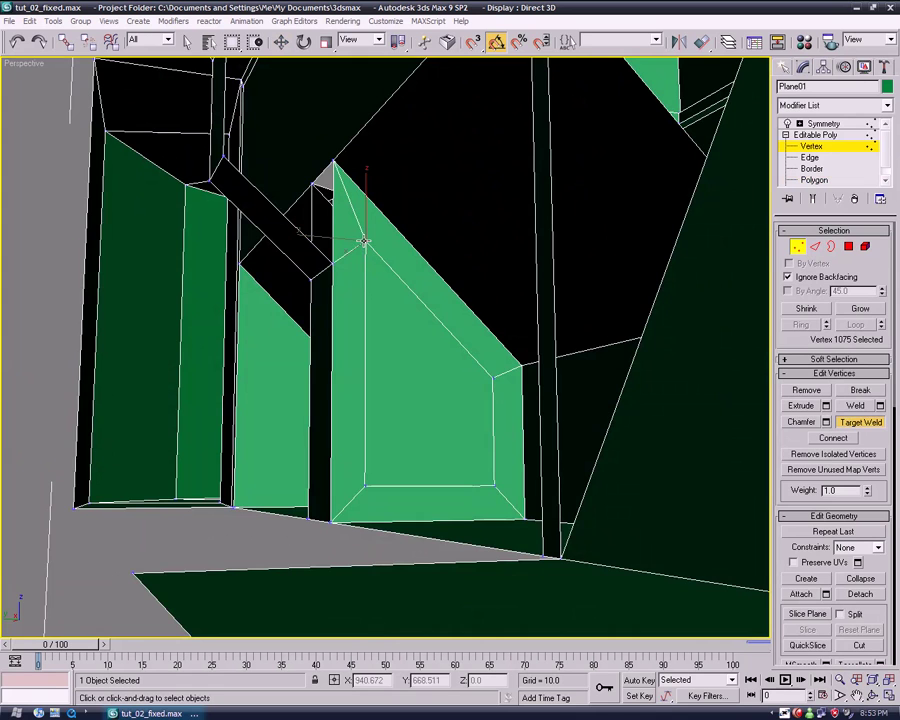
click(858, 423)
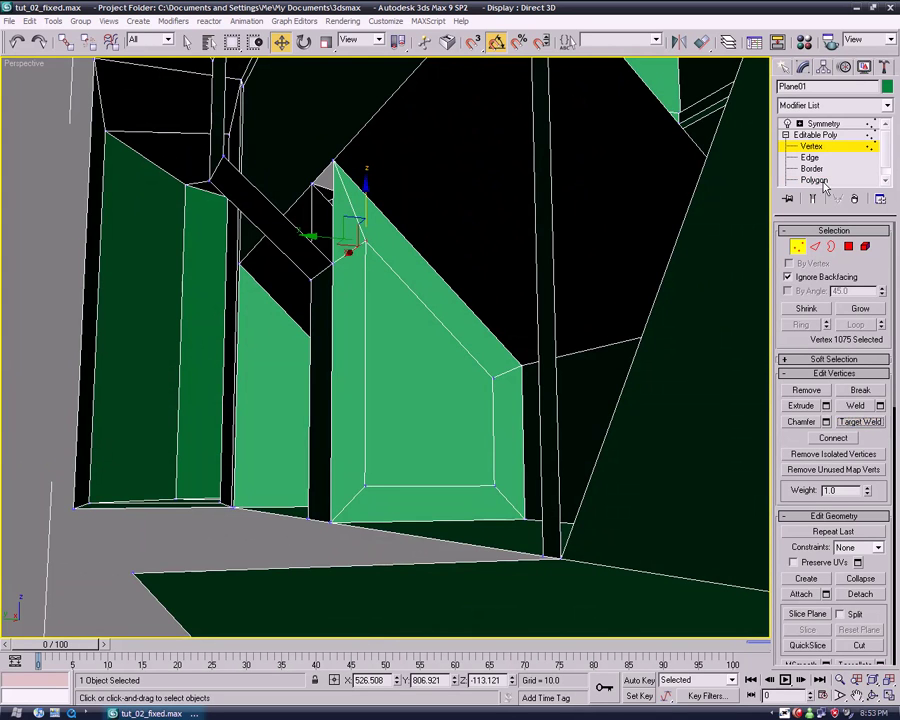
key(4)
Select the sliver and strip faces, then frame edges and the bottom vertex around the window.
click(348, 234)
ctrl+click(352, 279)
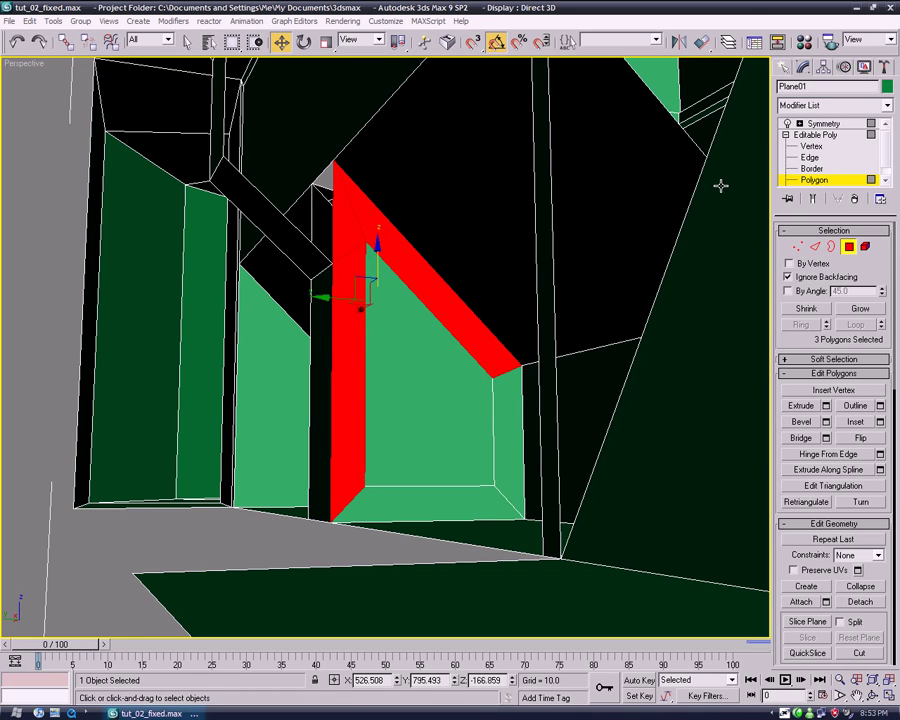
click(811, 147)
click(812, 158)
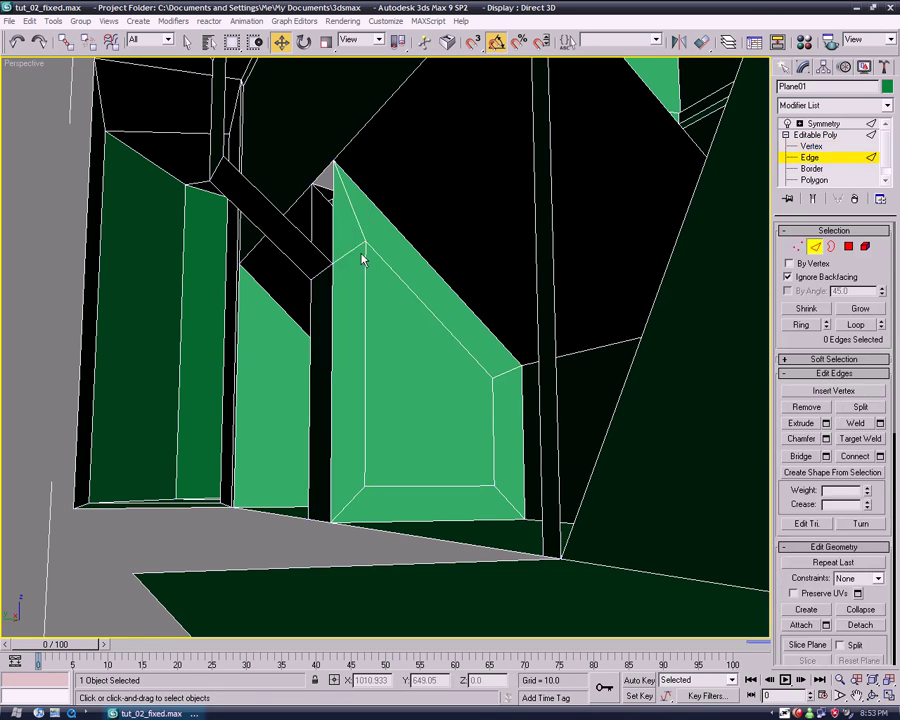
click(345, 205)
mouse_move(345, 205)
middle_down()
mouse_move(439, 334)
mouse_move(462, 350)
middle_up()
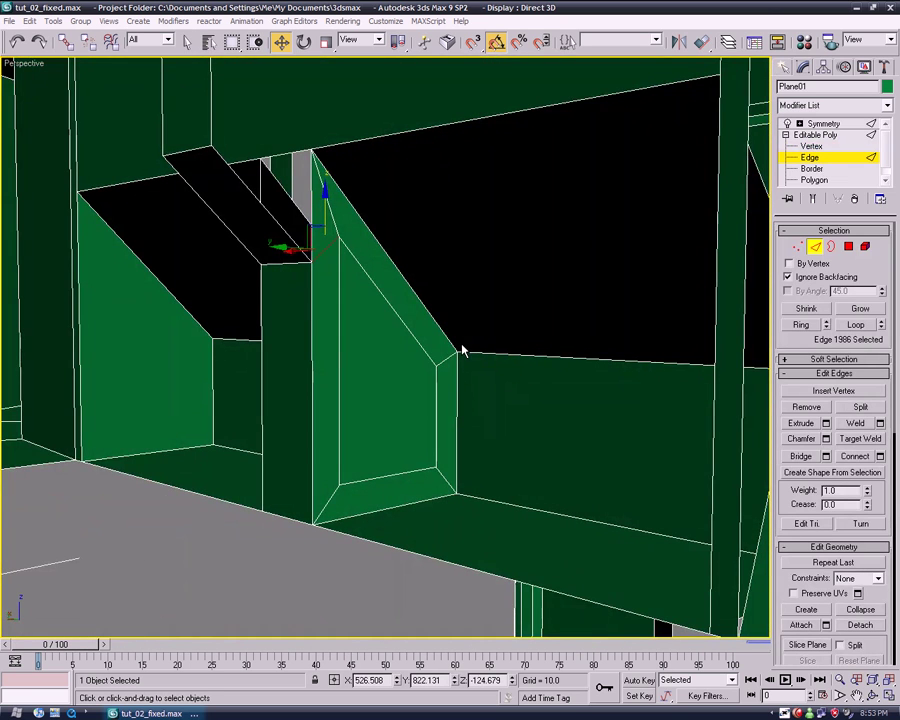
click(410, 372)
mouse_move(410, 372)
middle_down()
mouse_move(448, 340)
mouse_move(468, 342)
middle_up()
click(821, 148)
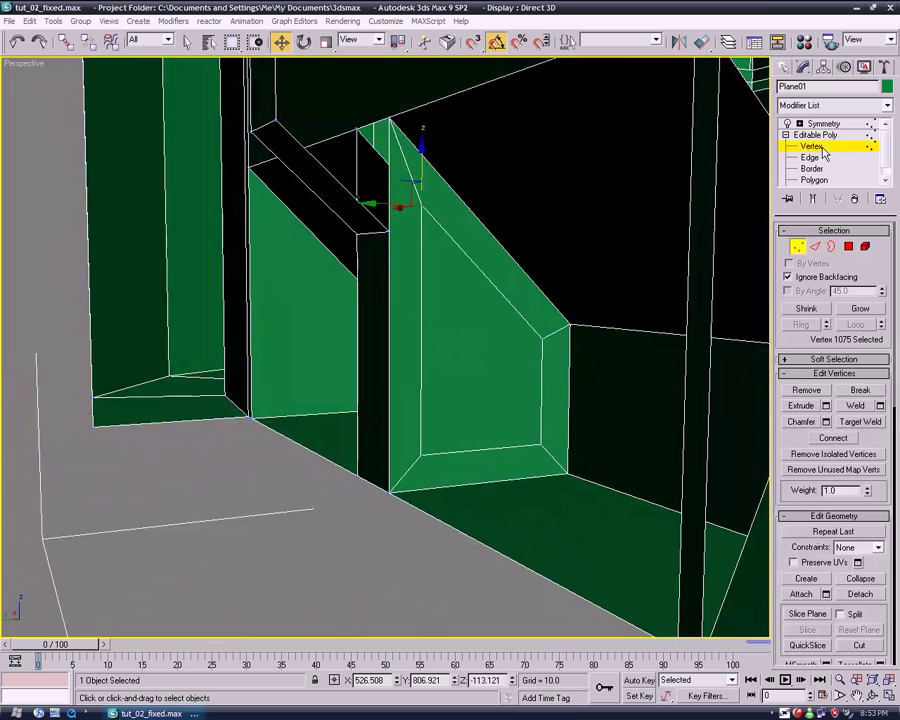
ctrl+click(424, 457)
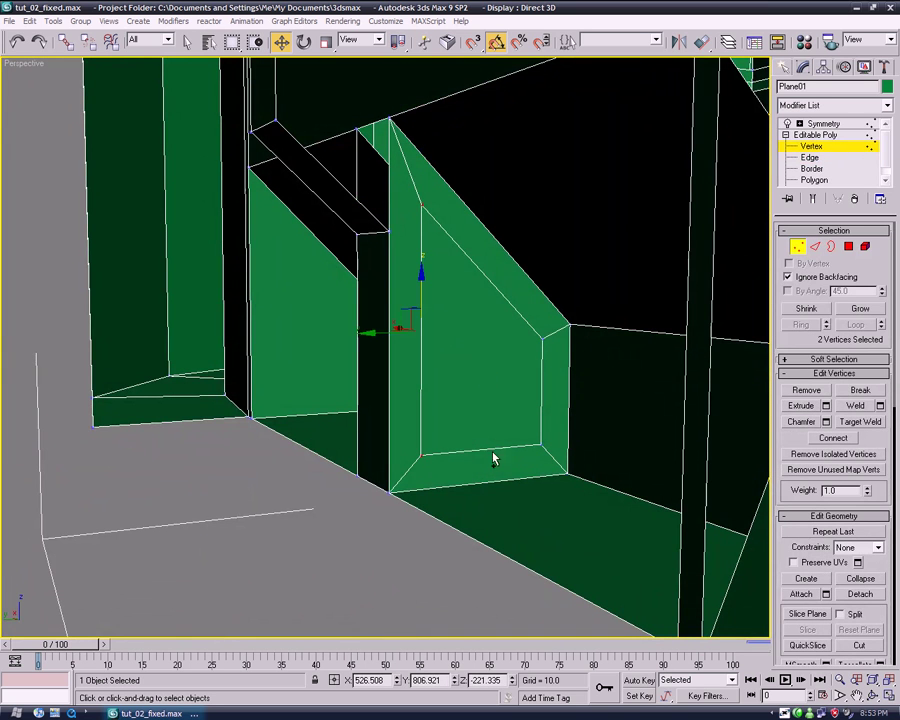
Extrude the inner window face inward to form a recess.
click(814, 180)
click(495, 240)
click(480, 319)
click(801, 406)
drag(484, 335, 542, 446)
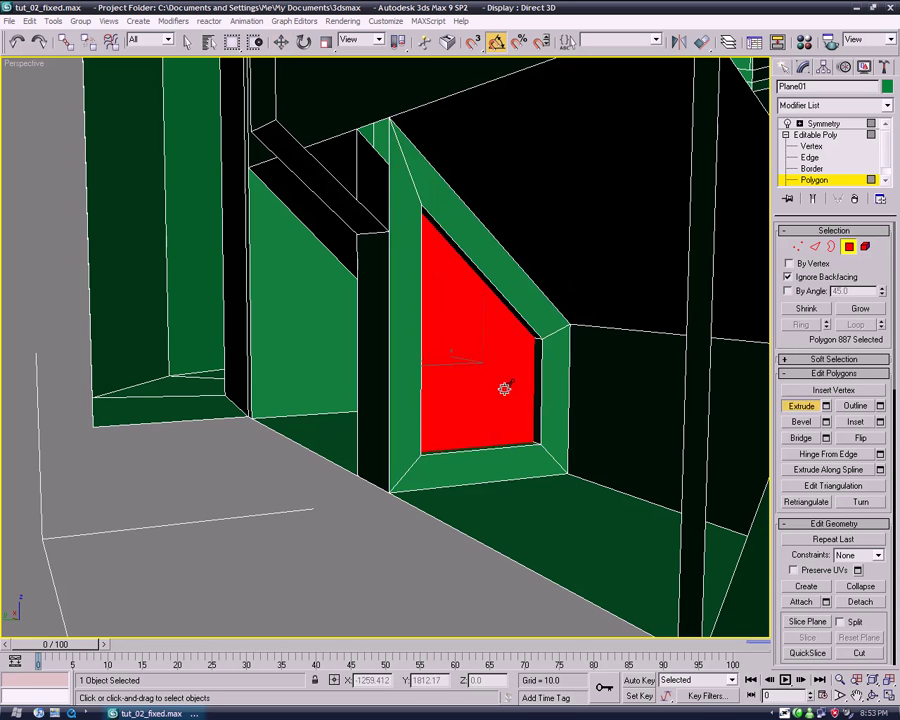
Delete the slanted wall face, opening a gap in the frame.
key(w)
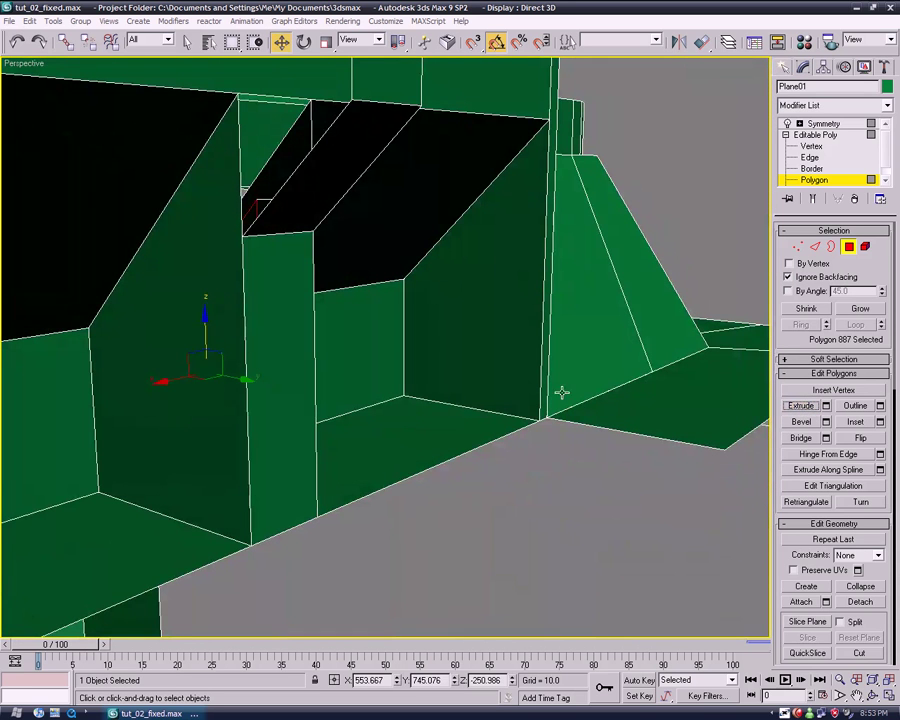
click(187, 332)
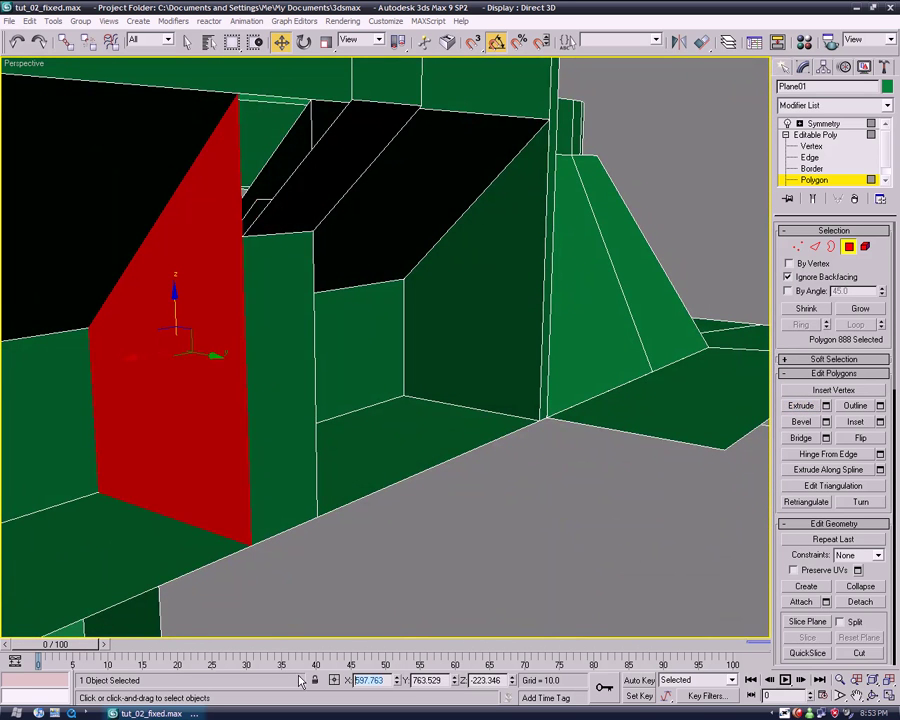
key(ctrl+z)
mouse_move(406, 607)
middle_down()
mouse_move(424, 578)
mouse_move(462, 580)
middle_up()
click(291, 357)
key(Delete)
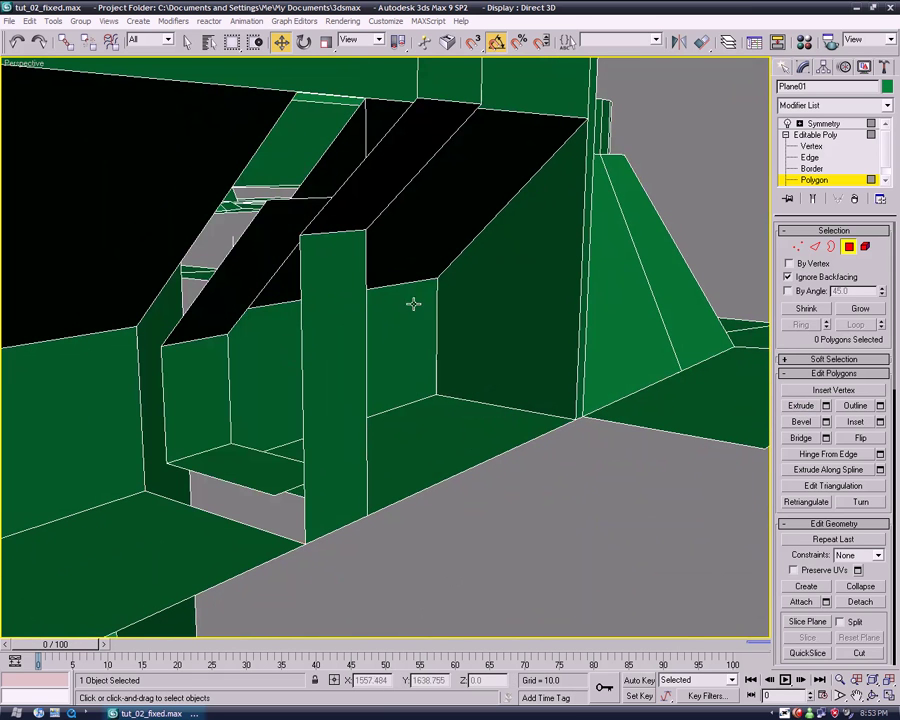
click(816, 180)
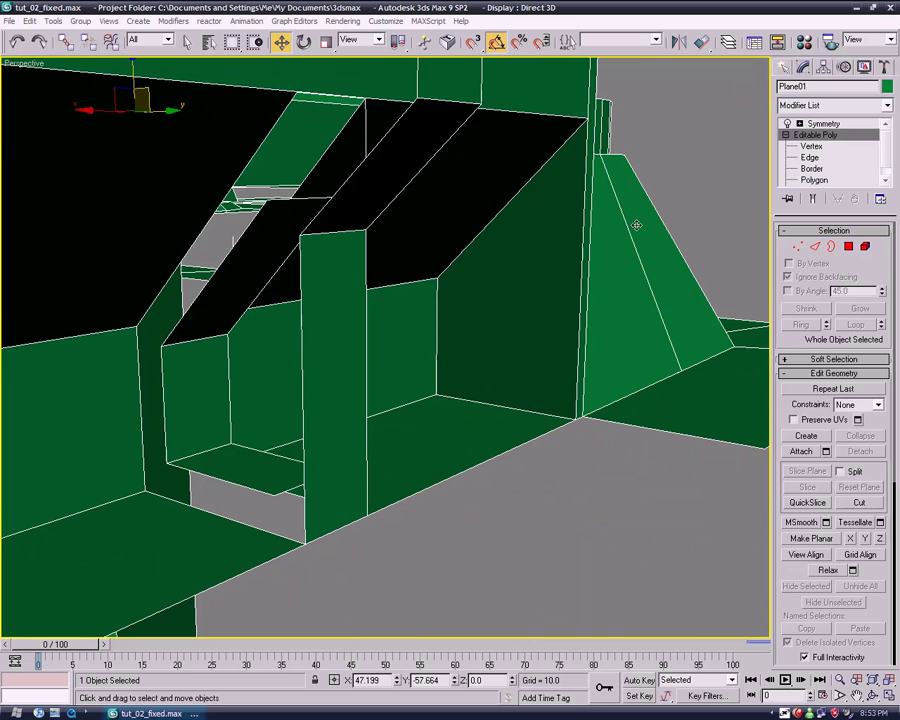
click(815, 180)
Build the first two frame polygons, including the left side, from existing vertices.
click(806, 586)
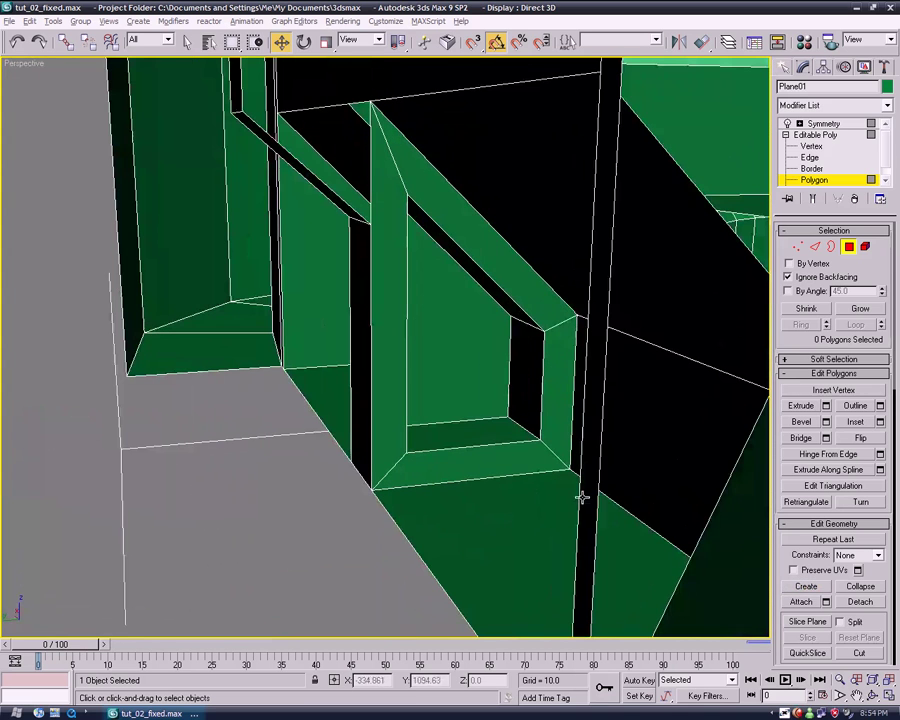
click(486, 386)
mouse_move(486, 386)
middle_down()
mouse_move(425, 459)
mouse_move(656, 462)
middle_up()
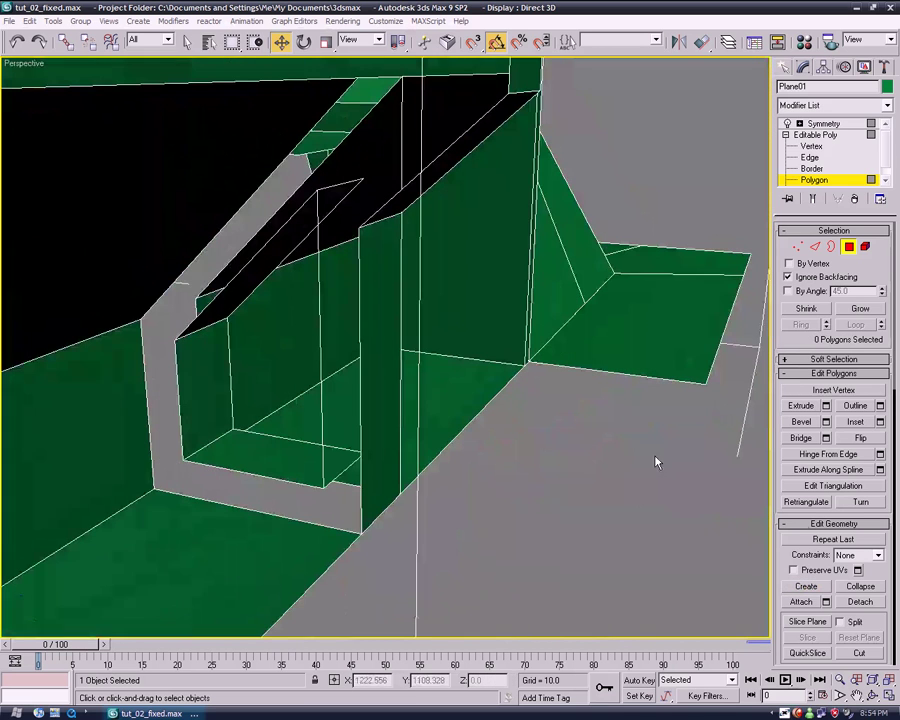
click(810, 586)
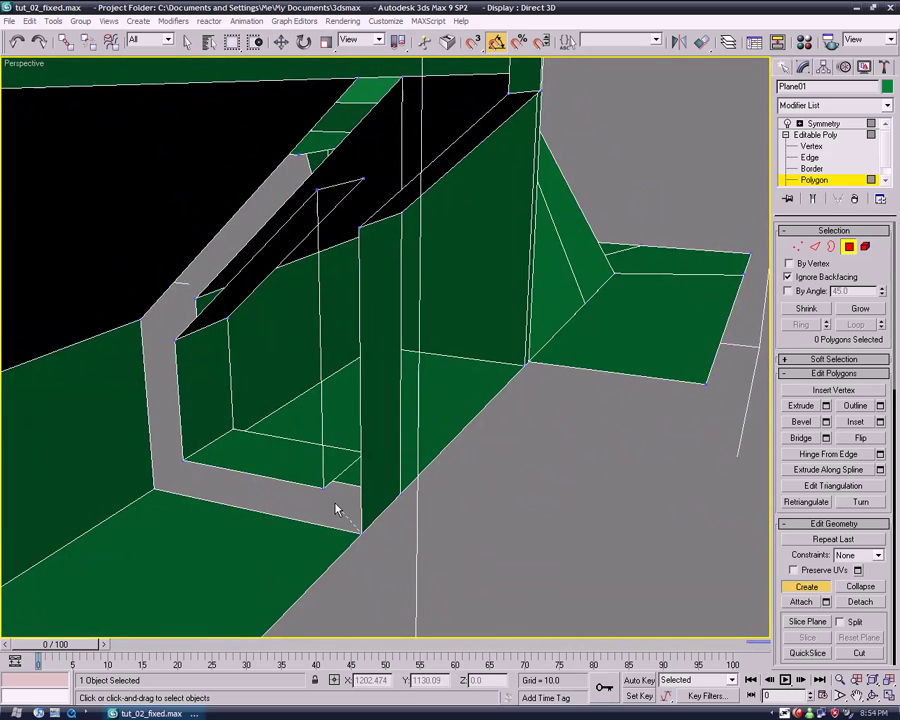
click(181, 461)
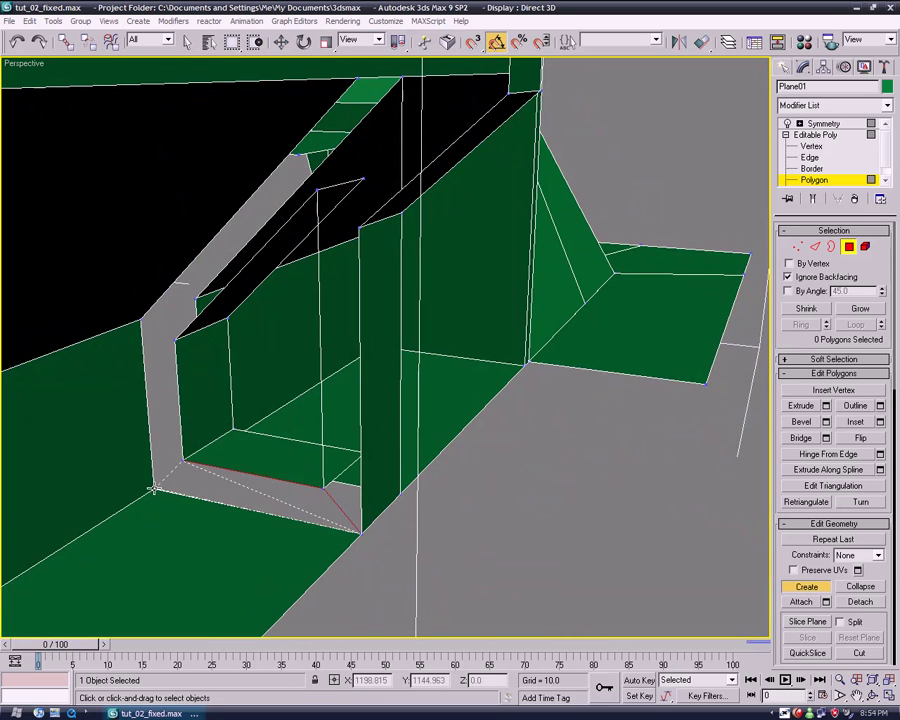
click(156, 488)
click(175, 341)
double_click(142, 318)
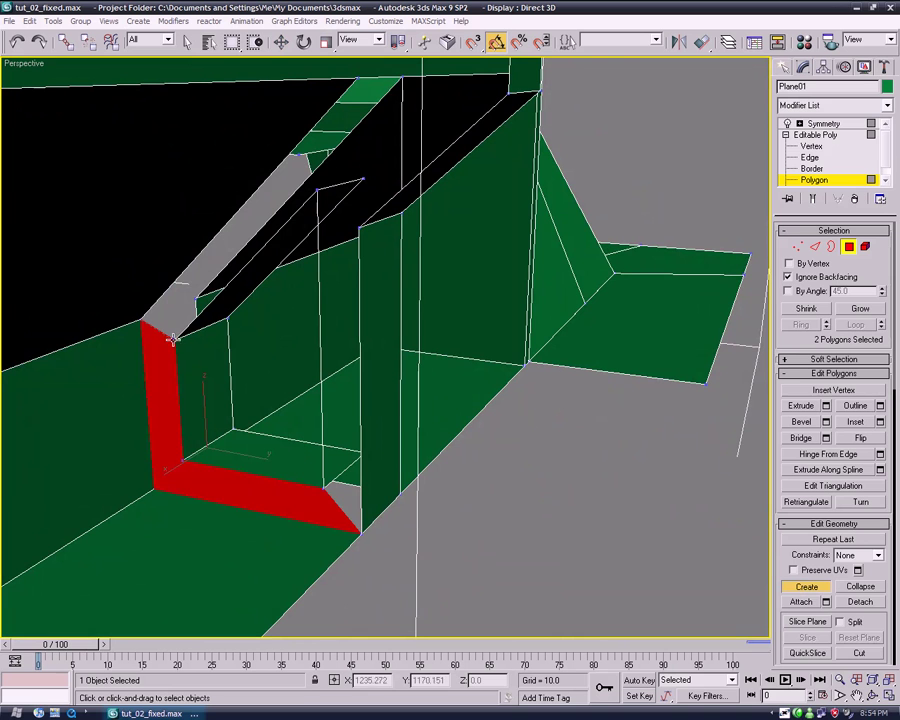
Build the diagonal polygon and the last quad to finish filling the frame.
click(316, 190)
double_click(356, 76)
alt+middle_drag(366, 201, 392, 295)
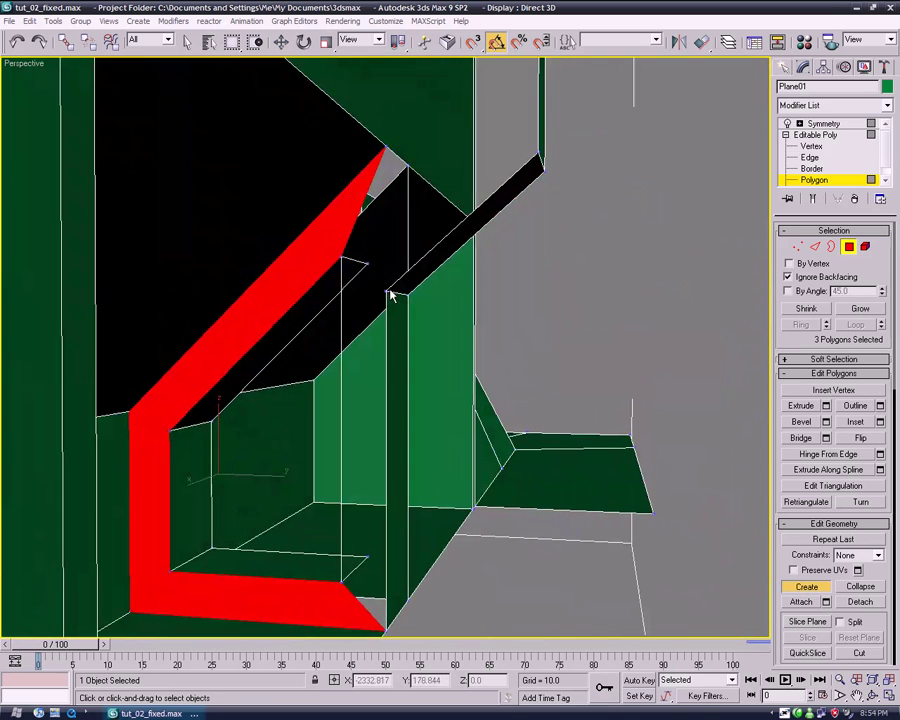
click(384, 143)
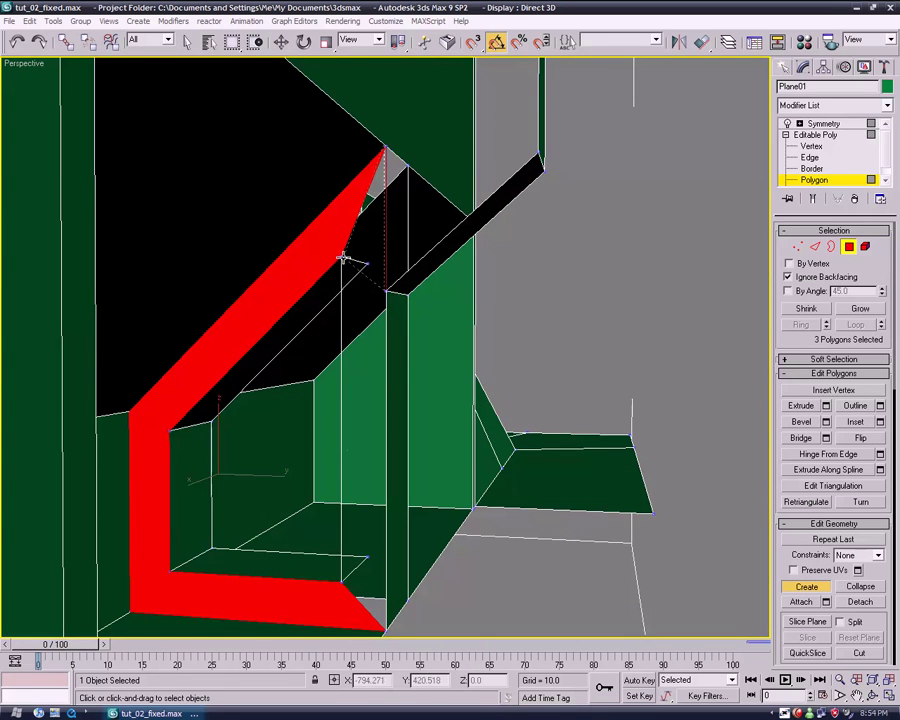
click(344, 580)
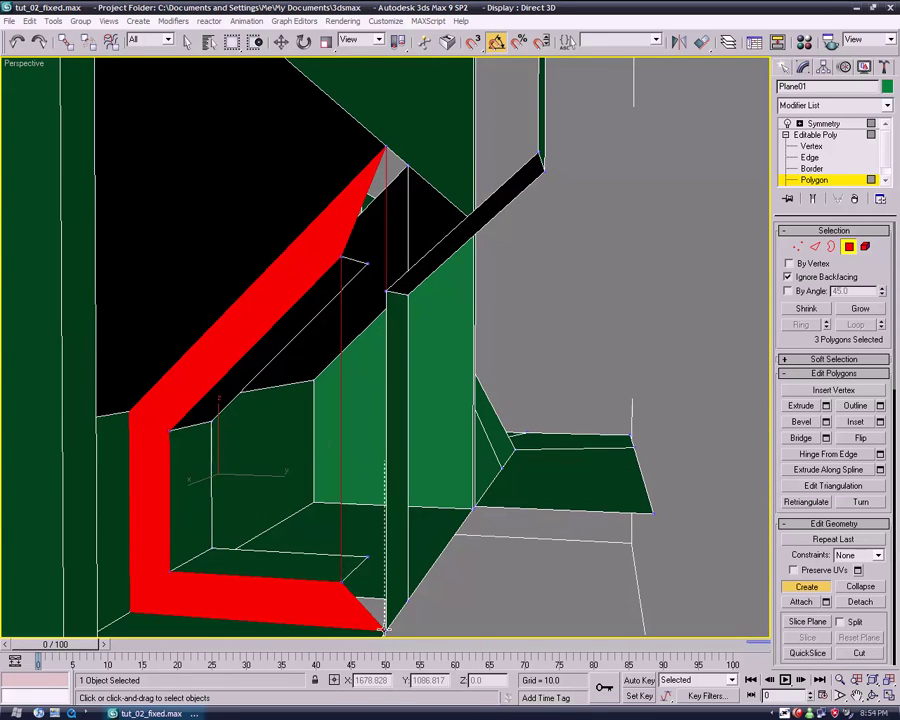
double_click(384, 628)
Scale the four inner frame faces down to 80%.
key(w)
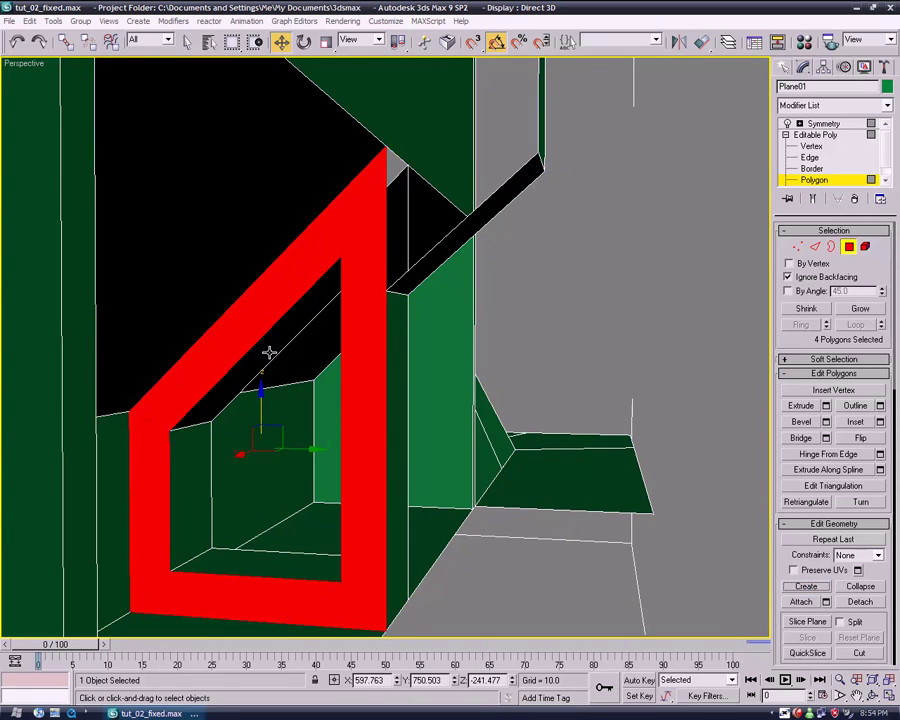
click(269, 352)
ctrl+click(186, 470)
ctrl+click(254, 544)
mouse_move(254, 544)
alt+middle_down()
mouse_move(314, 432)
mouse_move(444, 427)
mouse_move(428, 406)
mouse_move(346, 84)
alt+middle_up()
ctrl+click(444, 427)
key(r)
drag(287, 471, 301, 462)
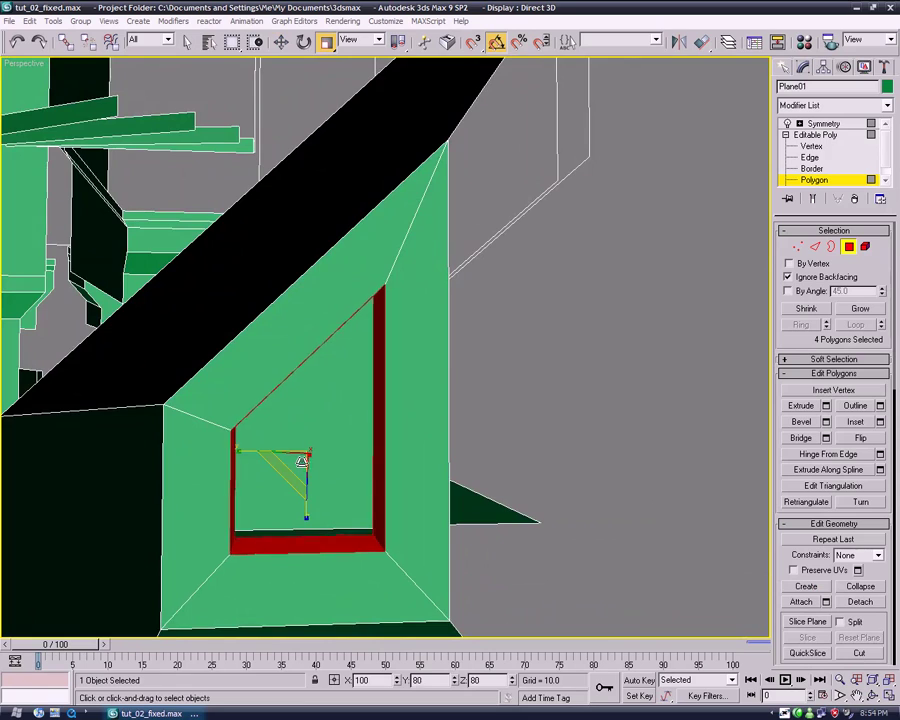
mouse_move(300, 460)
alt+middle_down()
mouse_move(444, 400)
mouse_move(416, 360)
mouse_move(456, 357)
alt+middle_up()
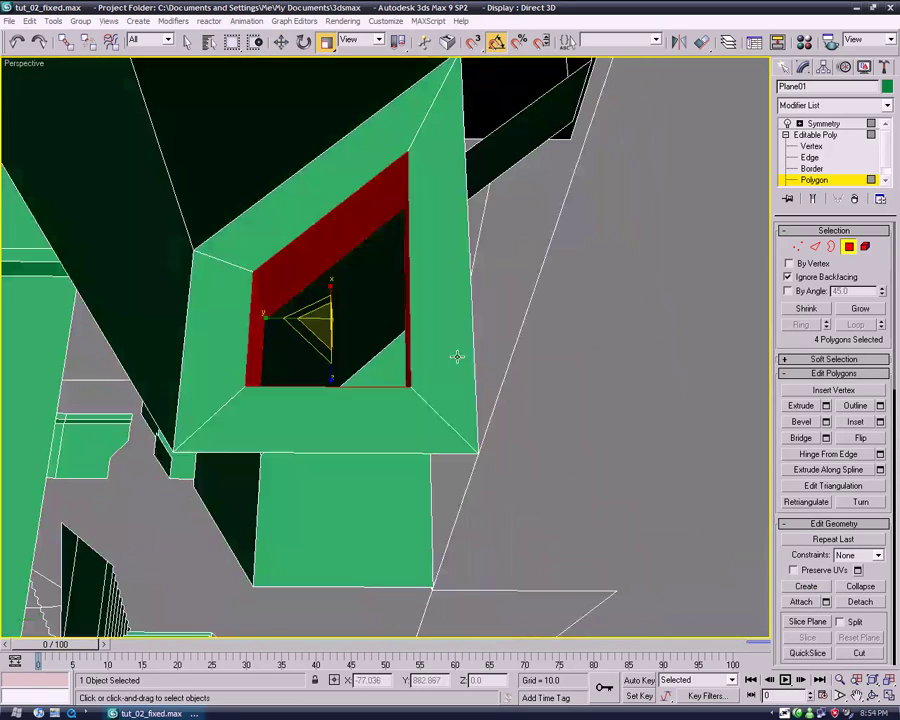
Select three edges around the window opening.
key(2)
mouse_move(525, 137)
alt+middle_down()
mouse_move(496, 237)
mouse_move(478, 197)
mouse_move(460, 498)
mouse_move(275, 476)
alt+middle_up()
click(467, 197)
ctrl+click(459, 500)
scroll(262, 455, up, 2)
ctrl+click(248, 368)
Try chamfering all four edges of the opening, then undo it.
alt+middle_drag(357, 408, 428, 344)
click(803, 439)
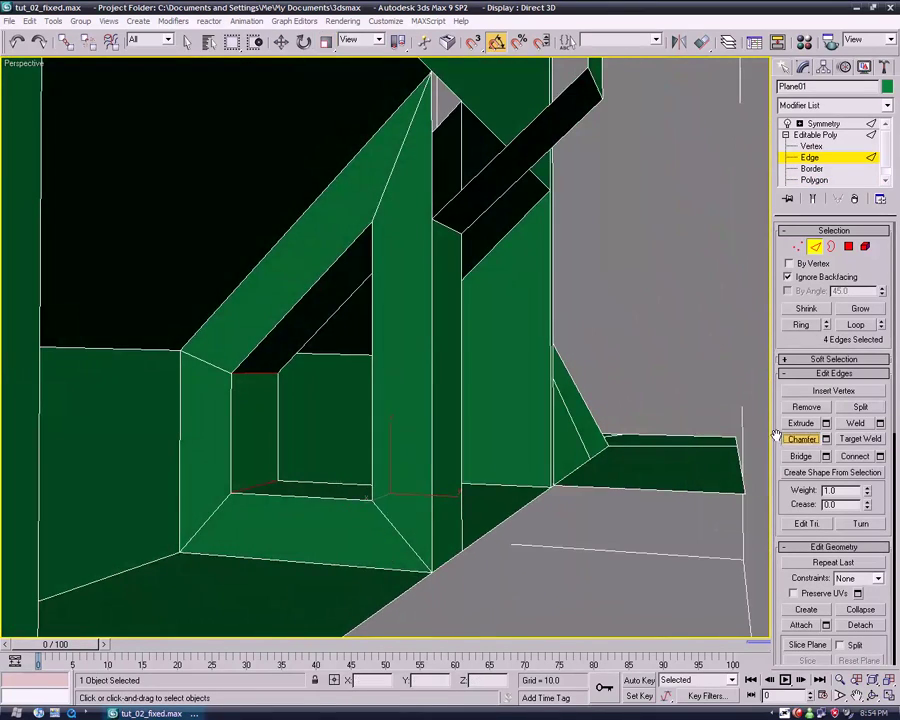
drag(260, 374, 290, 452)
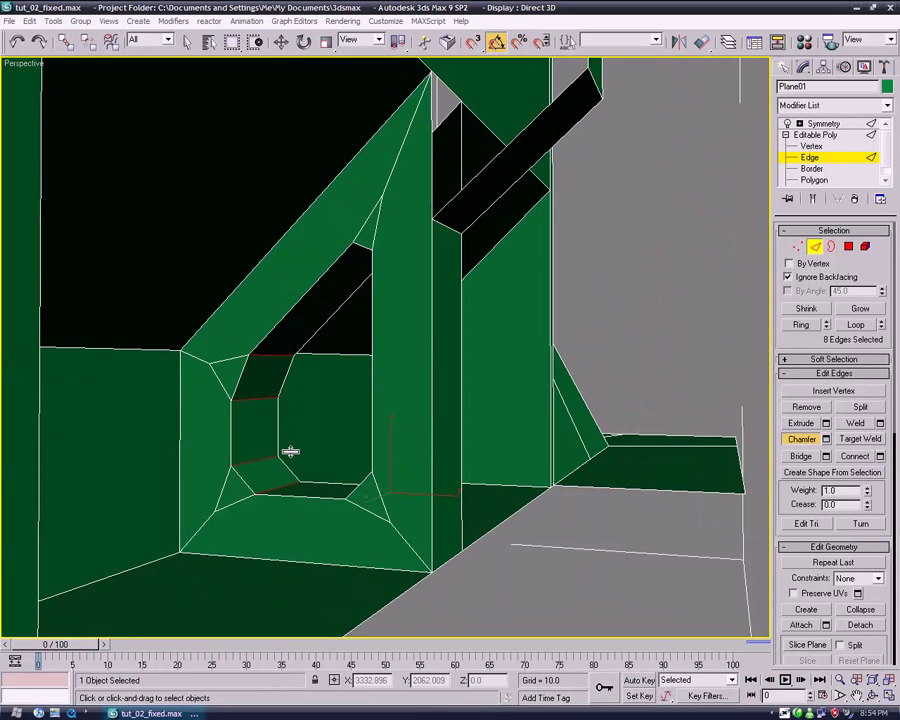
alt+middle_drag(290, 452, 330, 437)
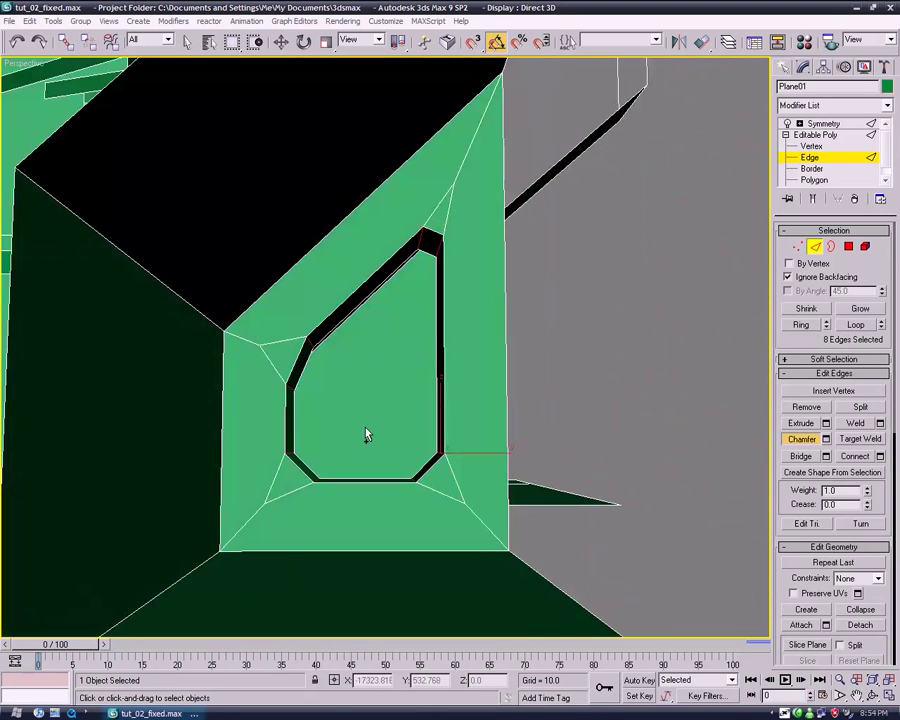
key(ctrl+z)
Try twice to chamfer the bottom-left corner edge diagonally, undoing both attempts.
drag(225, 337, 550, 560)
alt+middle_drag(550, 560, 452, 222)
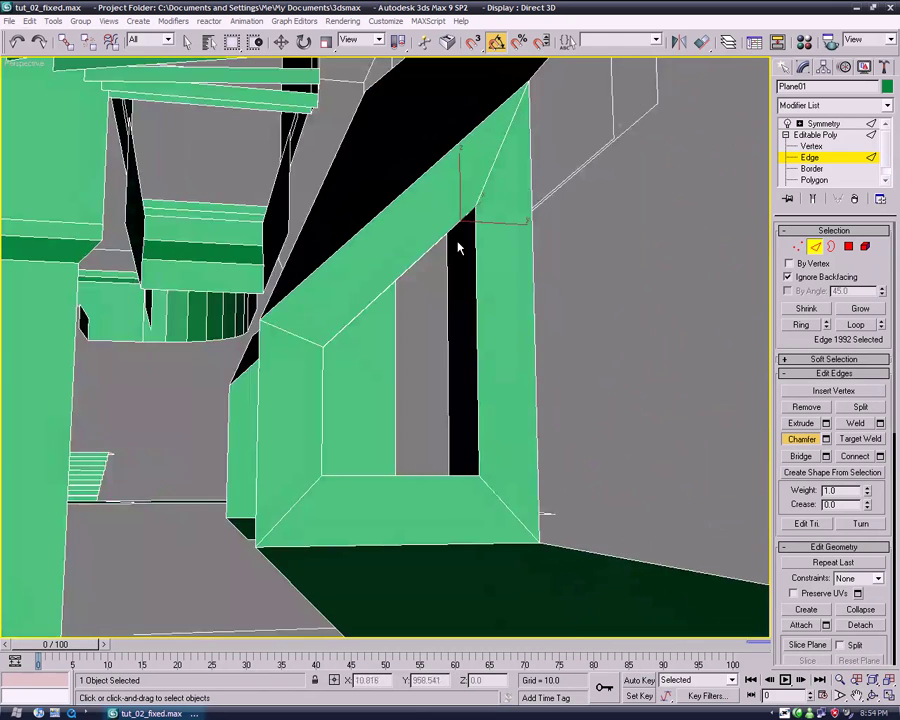
mouse_move(486, 346)
middle_down()
mouse_move(478, 378)
mouse_move(474, 364)
mouse_move(455, 400)
mouse_move(476, 412)
mouse_move(442, 459)
middle_up()
mouse_move(318, 498)
mouse_down()
mouse_move(374, 621)
mouse_move(438, 609)
mouse_up()
middle_drag(439, 609, 428, 587)
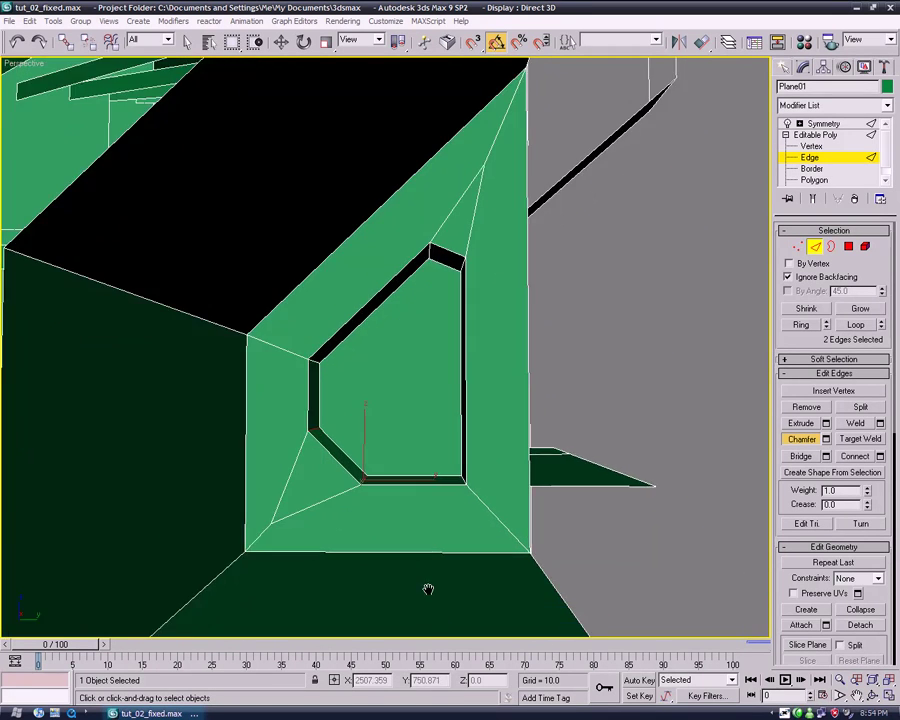
key(ctrl+z)
mouse_move(317, 472)
mouse_down()
mouse_move(325, 530)
mouse_move(332, 515)
mouse_move(344, 566)
mouse_up()
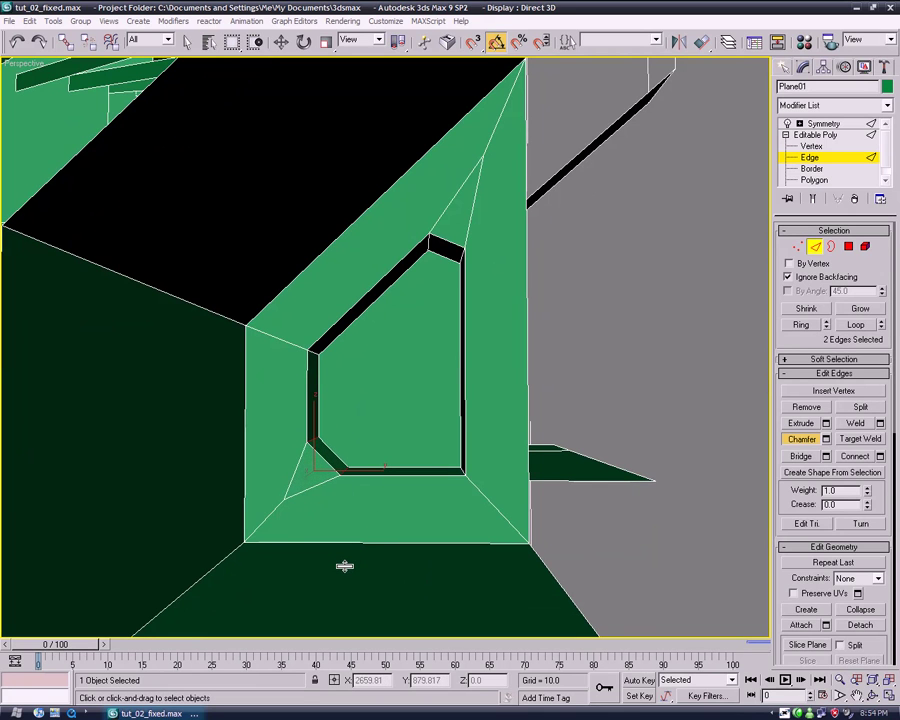
key(ctrl+z)
Chamfer the opening's bottom-right corner edge into a diagonal and adjust its width.
click(461, 470)
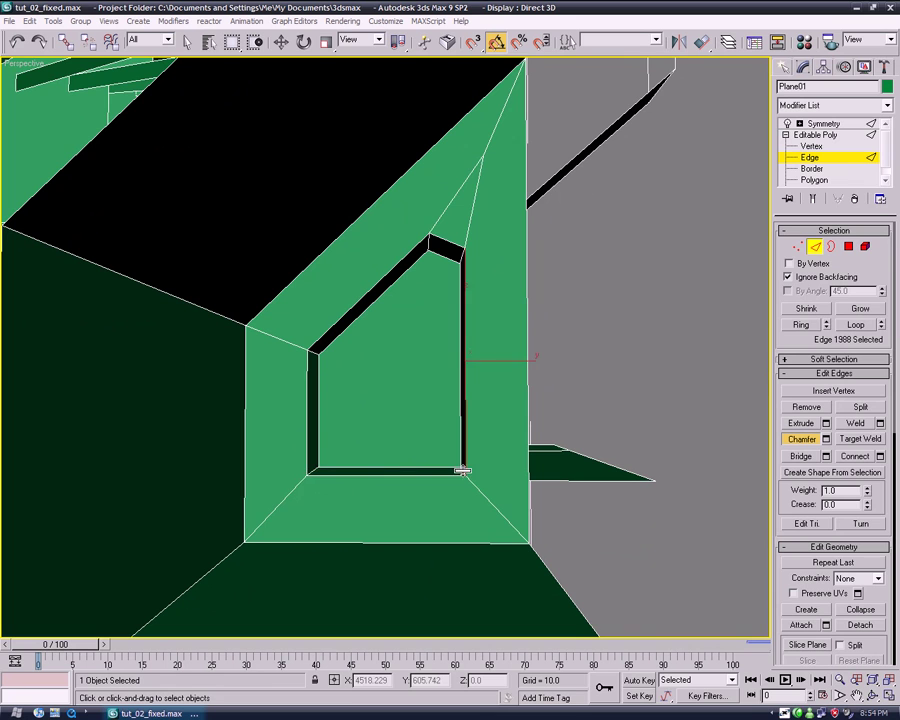
mouse_move(463, 472)
mouse_down()
mouse_move(530, 673)
mouse_move(586, 716)
mouse_up()
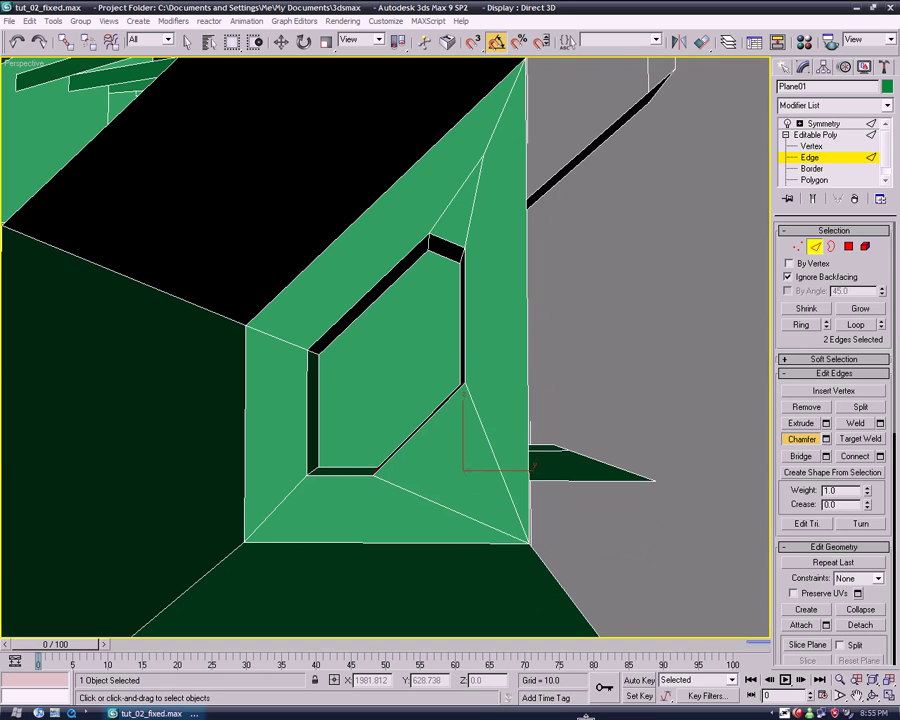
drag(587, 716, 567, 681)
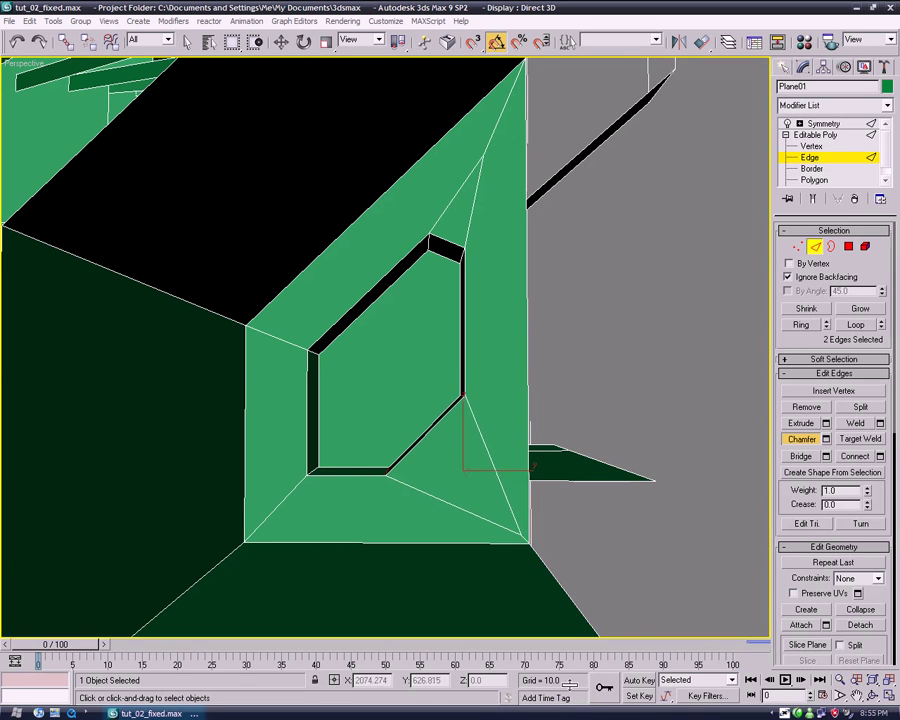
key(r)
click(811, 147)
Target-weld three stray vertices around the window frame onto their neighbouring corner vertices.
click(806, 578)
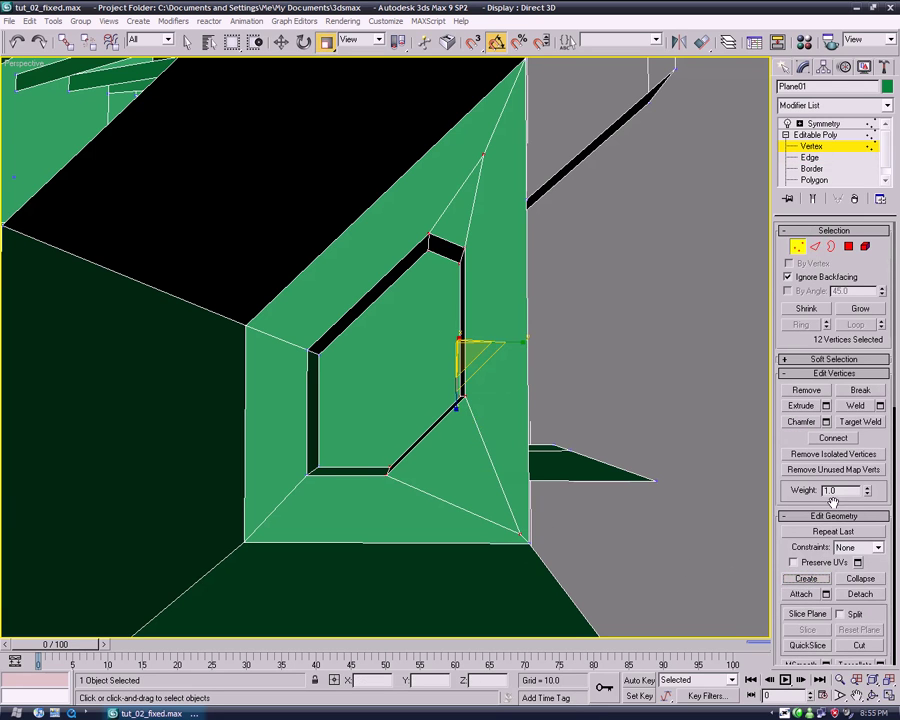
key(ctrl+w)
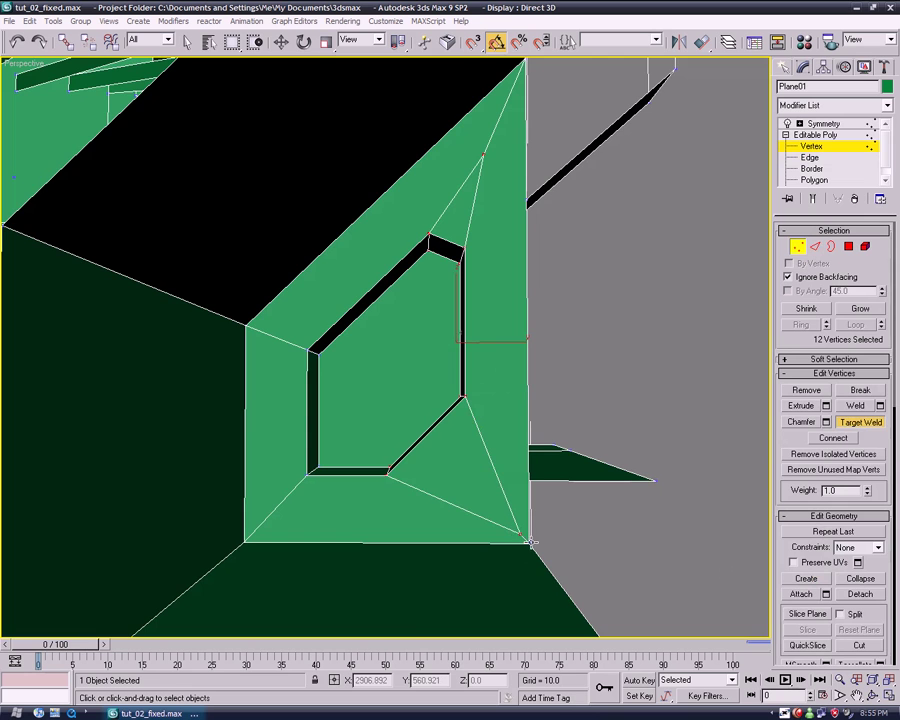
alt+middle_drag(370, 380, 363, 556)
drag(267, 534, 261, 519)
alt+middle_drag(261, 519, 298, 528)
drag(294, 211, 291, 255)
mouse_move(291, 255)
alt+middle_down()
mouse_move(368, 396)
mouse_move(397, 333)
alt+middle_up()
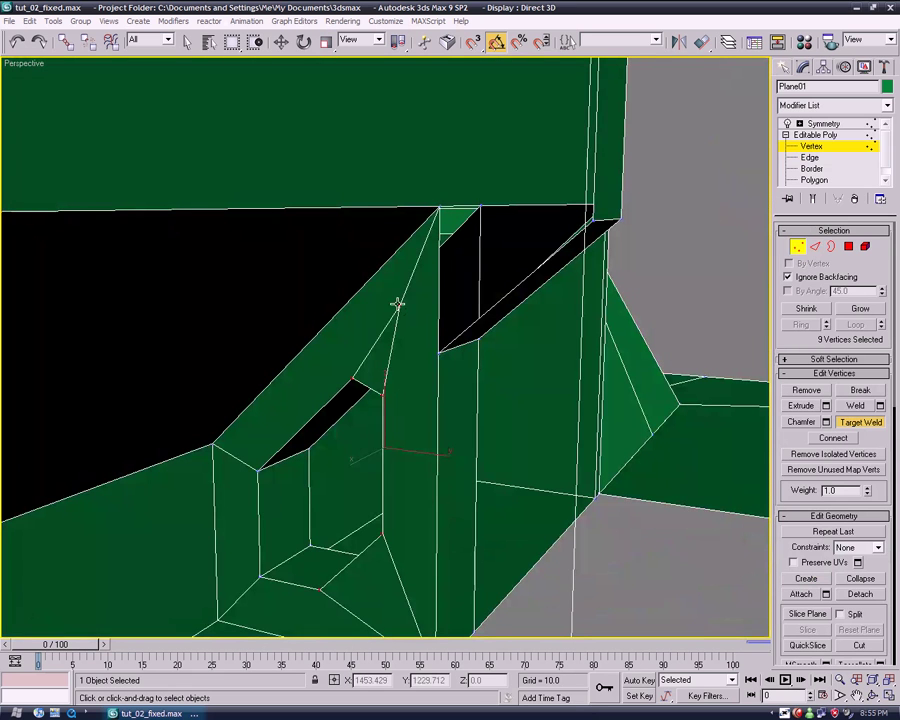
drag(440, 215, 438, 206)
Clear the vertex selection, inspect the welds, and select one edge of the opening at Edge level.
click(631, 587)
mouse_move(631, 587)
alt+middle_down()
mouse_move(512, 450)
mouse_move(557, 438)
mouse_move(516, 468)
alt+middle_up()
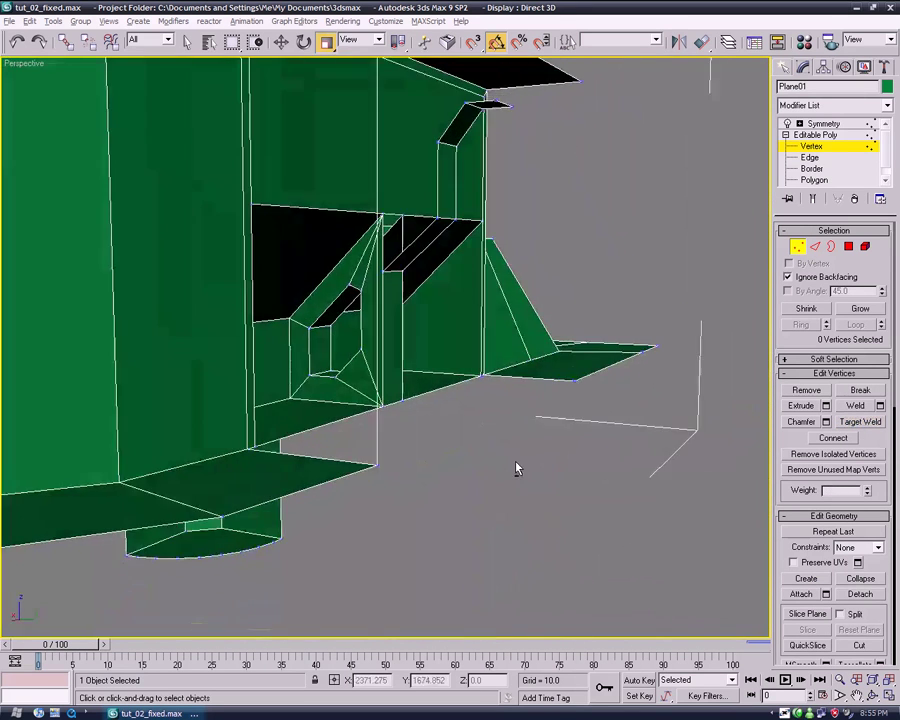
scroll(516, 468, up, 2)
scroll(538, 488, up, 3)
scroll(562, 509, up, 5)
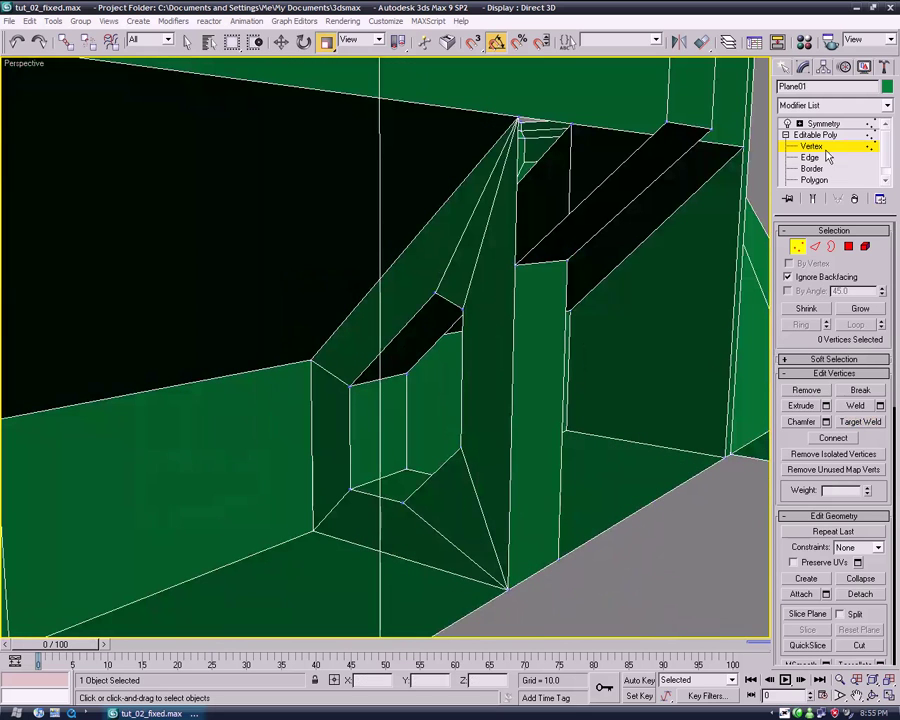
key(2)
click(414, 315)
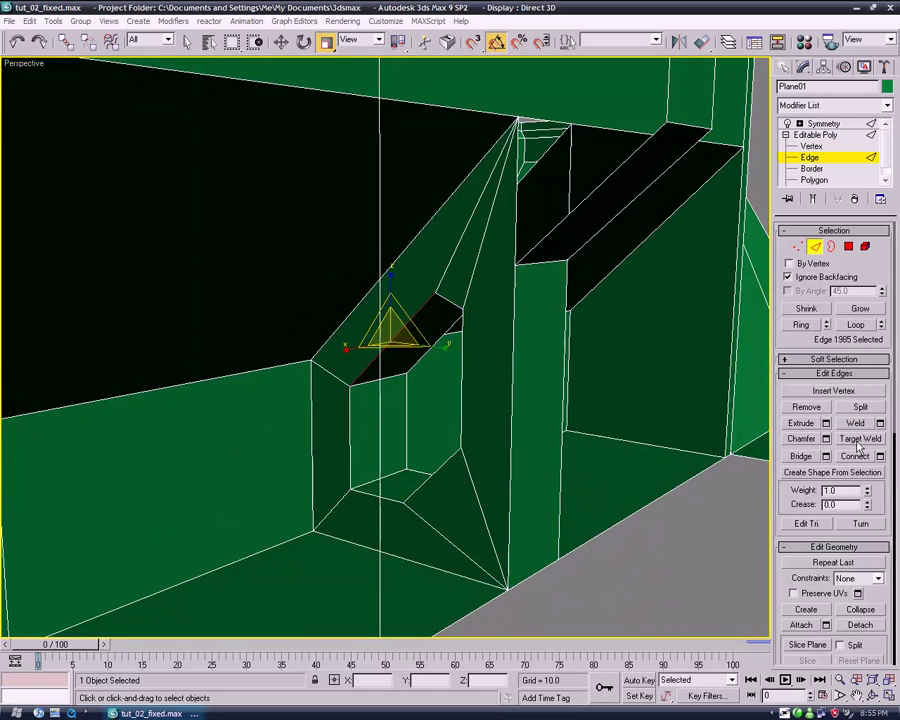
Loop-select the opening's rim, try chamfering the whole rim, then undo it.
alt+middle_drag(580, 470, 376, 357)
click(357, 357)
click(856, 324)
mouse_move(470, 430)
alt+middle_down()
mouse_move(414, 426)
mouse_move(522, 432)
alt+middle_up()
click(820, 440)
mouse_move(466, 346)
mouse_down()
mouse_move(498, 400)
mouse_move(496, 390)
mouse_up()
mouse_move(496, 390)
alt+middle_down()
mouse_move(468, 438)
mouse_move(446, 418)
mouse_move(458, 406)
mouse_move(434, 401)
mouse_move(456, 428)
mouse_move(447, 432)
mouse_move(474, 350)
alt+middle_up()
key(ctrl+z)
Try a double-border rim chamfer and the Open chamfer setting, then undo and cancel both.
drag(506, 312, 530, 386)
mouse_move(530, 386)
alt+middle_down()
mouse_move(600, 518)
mouse_move(544, 380)
mouse_move(557, 388)
alt+middle_up()
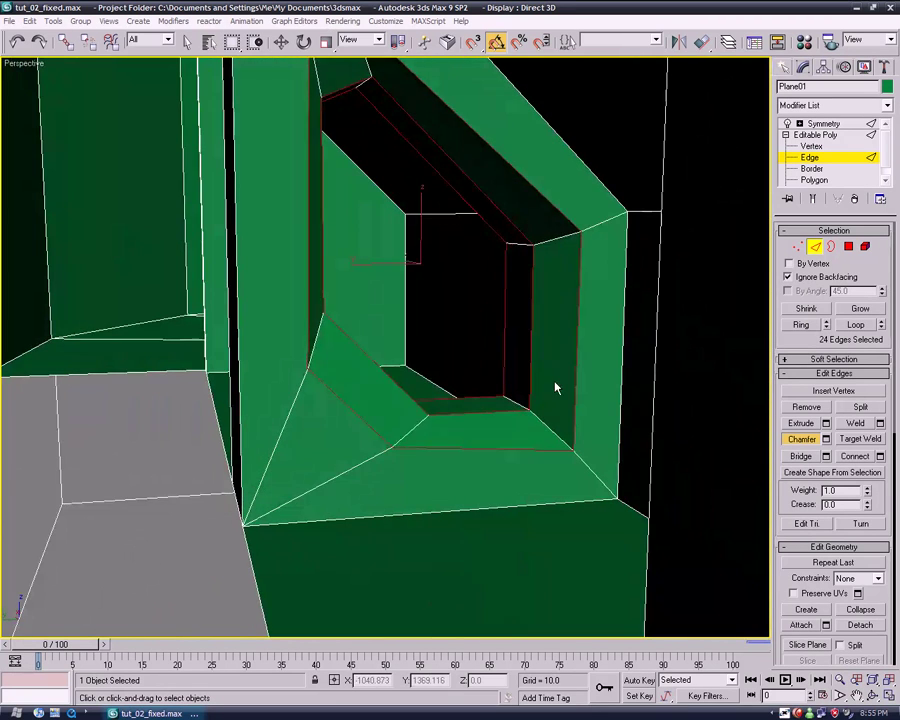
key(ctrl+z)
middle_drag(500, 462, 520, 476)
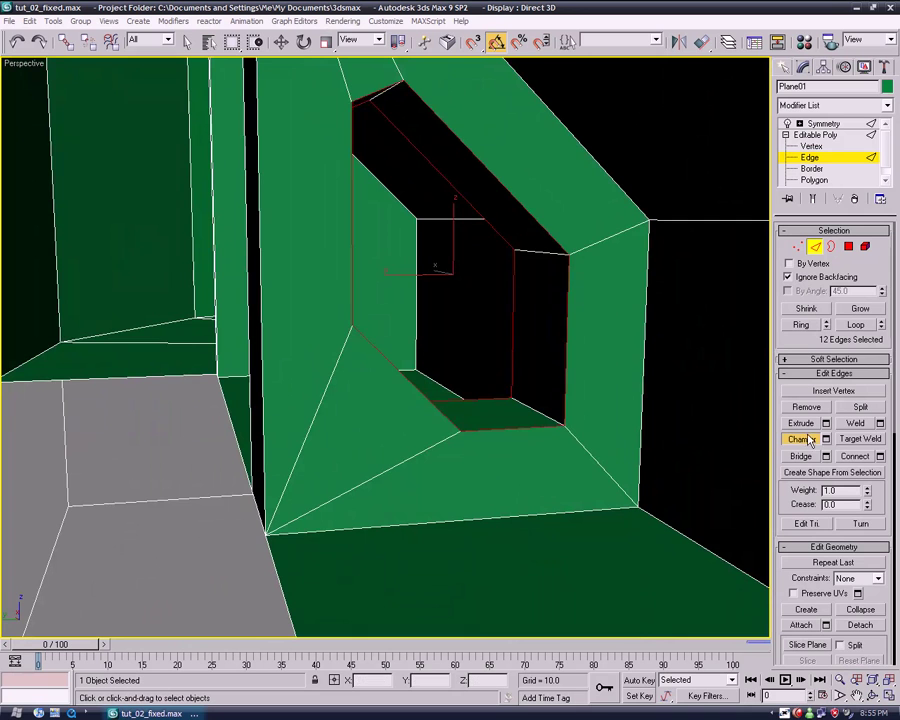
click(826, 440)
click(597, 324)
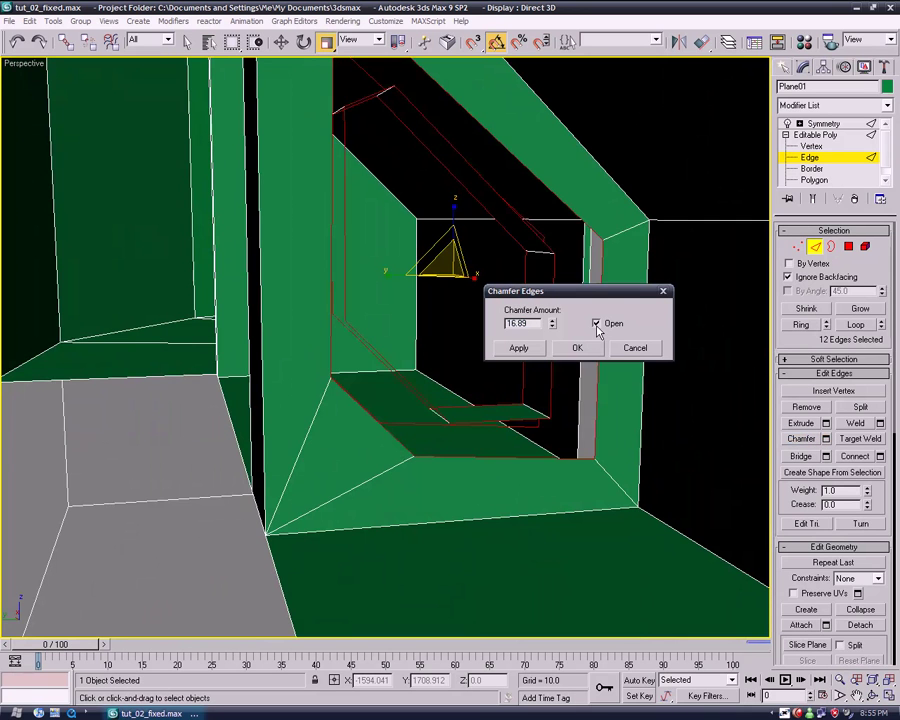
click(636, 347)
mouse_move(566, 392)
middle_down()
mouse_move(531, 487)
mouse_move(507, 454)
middle_up()
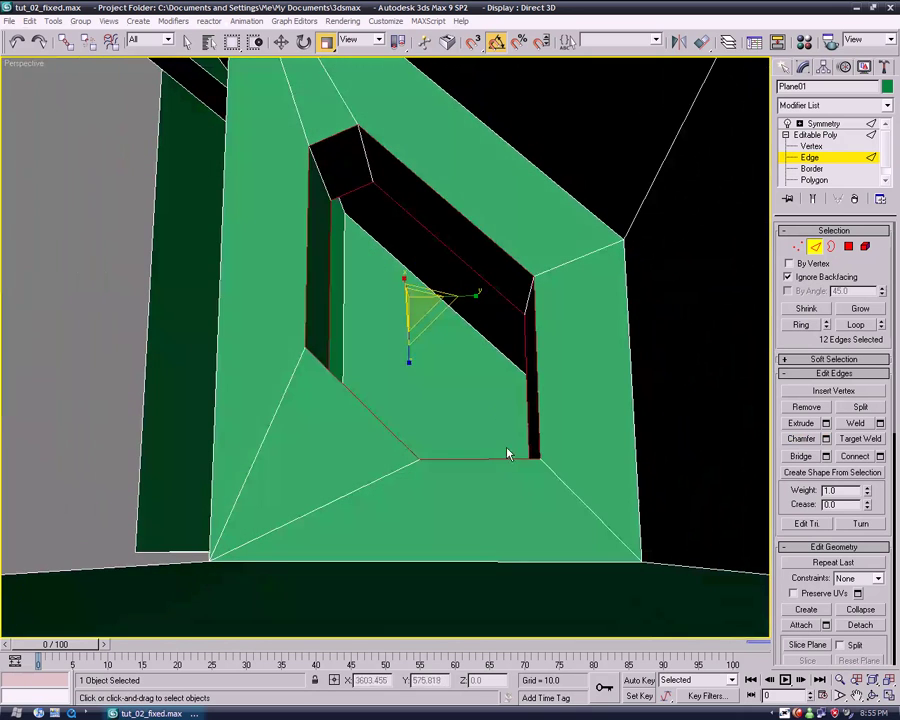
Chamfer the opening's top slanted edge into two edges.
click(492, 243)
click(801, 439)
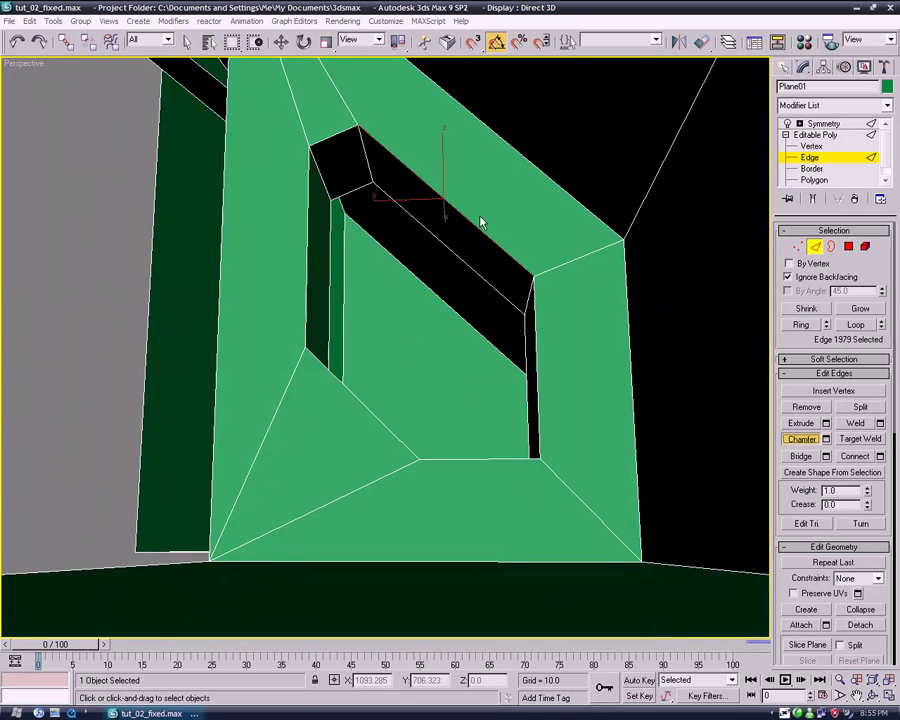
drag(482, 240, 493, 255)
mouse_move(493, 255)
alt+middle_down()
mouse_move(504, 344)
mouse_move(526, 380)
alt+middle_up()
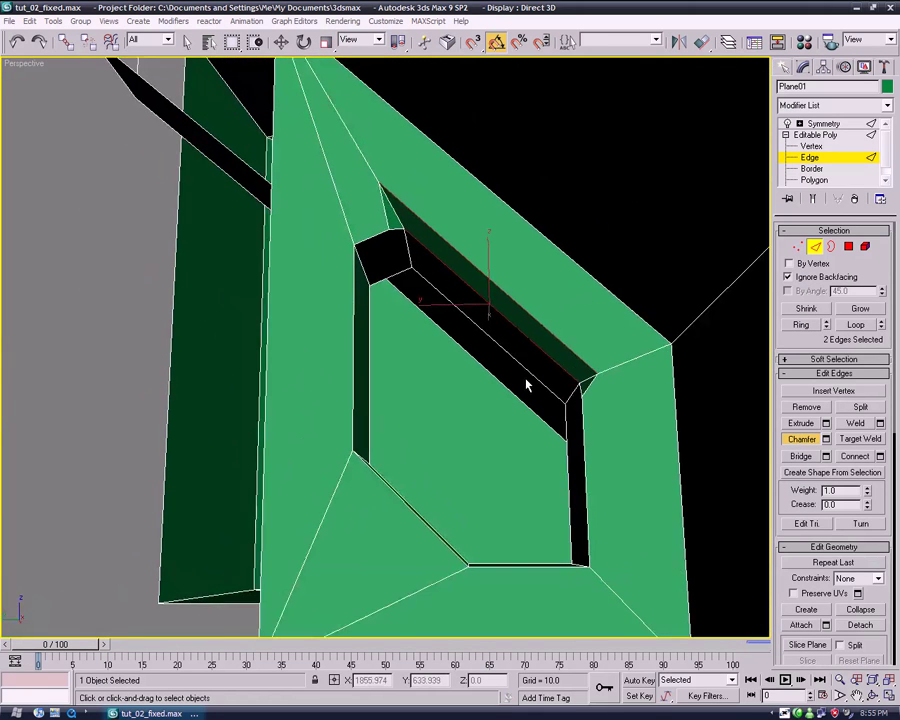
Weld together the box-selected vertices around the opening.
key(1)
drag(585, 485, 765, 640)
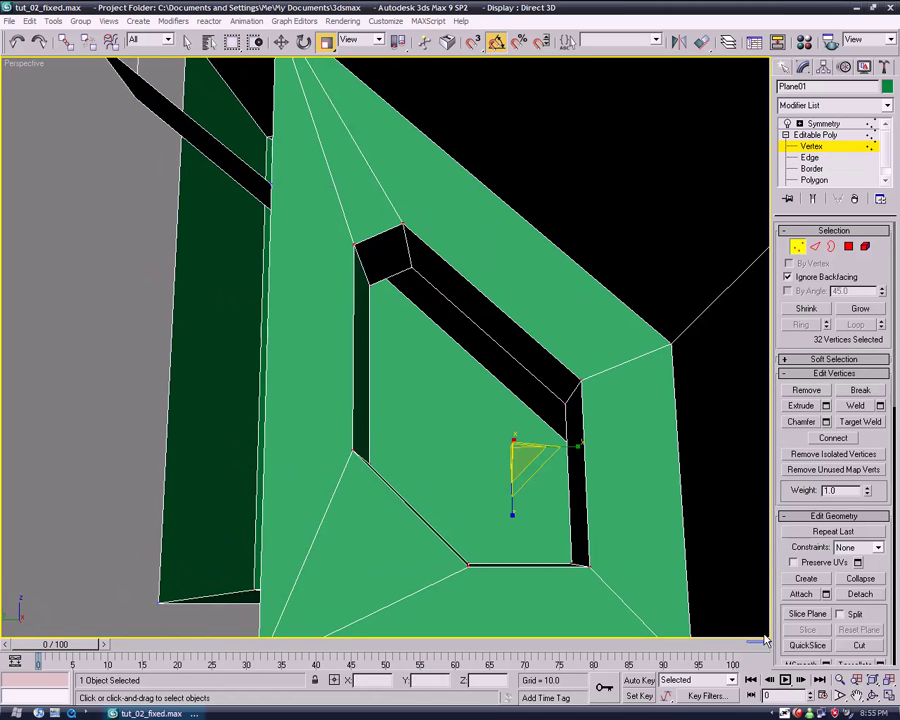
click(866, 411)
click(440, 347)
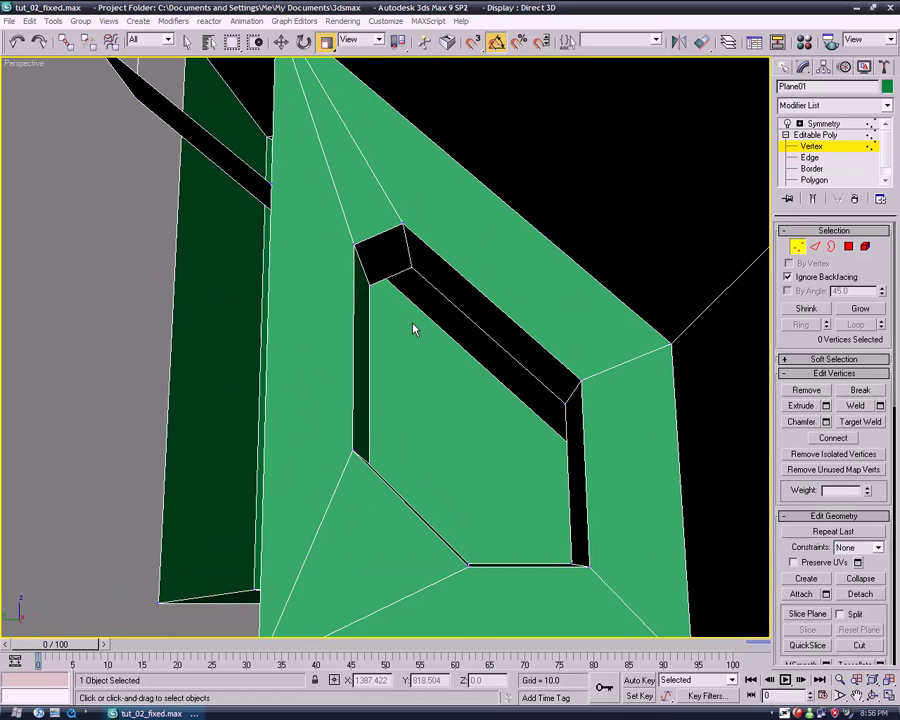
Remove the stray long diagonal edges from the wall beside the hole.
alt+middle_drag(414, 327, 768, 203)
click(810, 158)
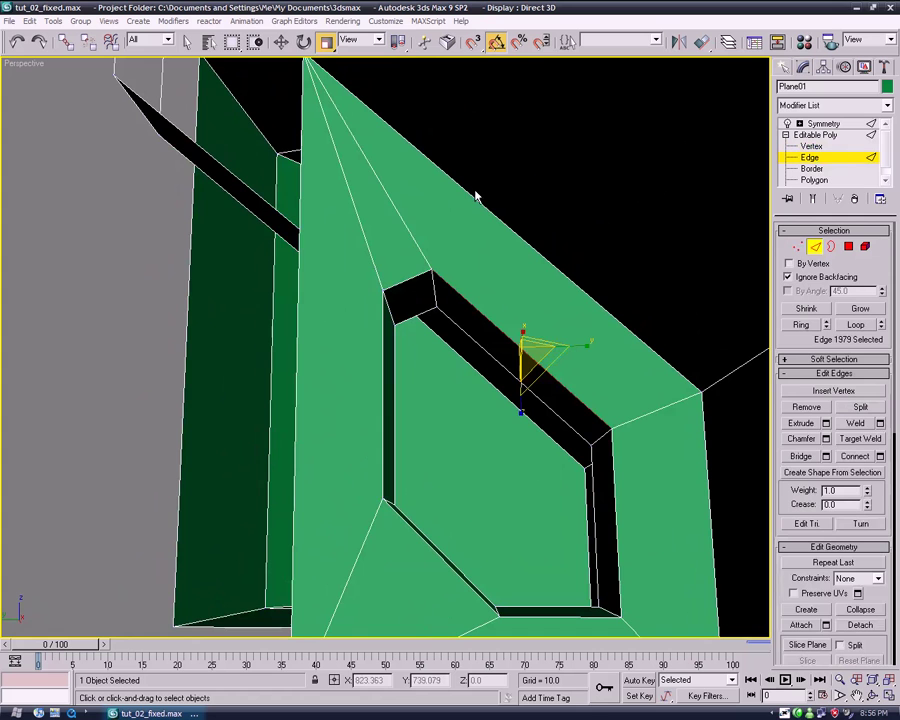
click(405, 221)
ctrl+click(364, 236)
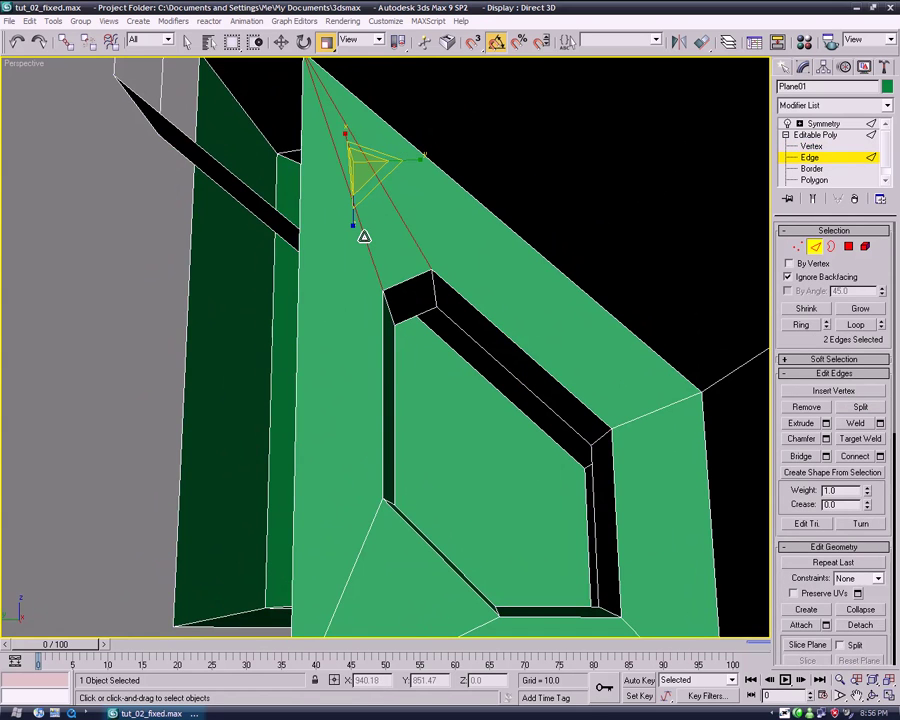
click(406, 450)
middle_drag(406, 450, 362, 482)
click(366, 486)
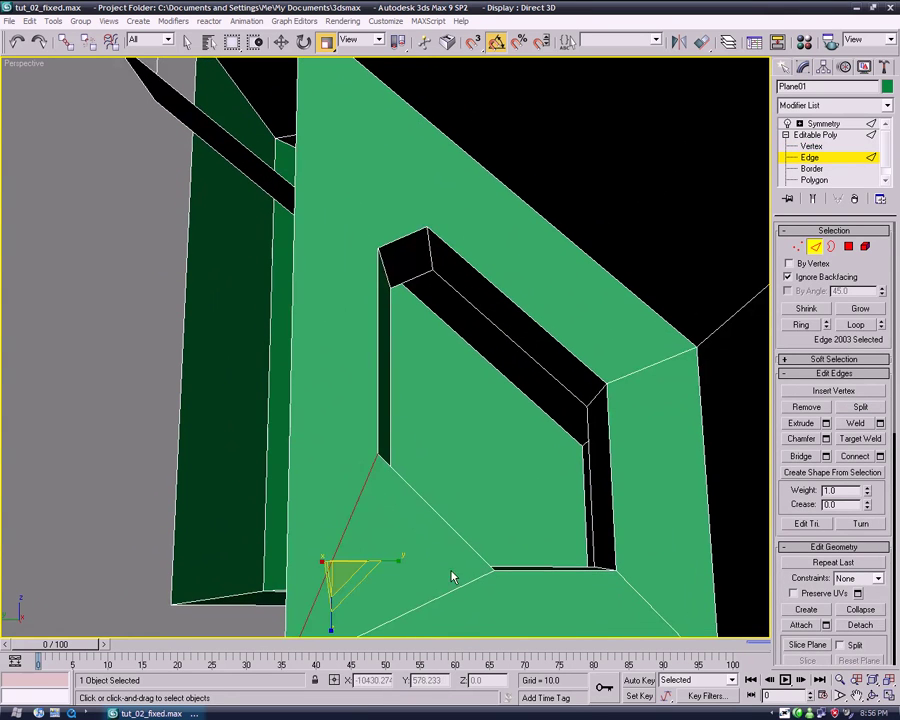
ctrl+click(466, 583)
key(BackSpace)
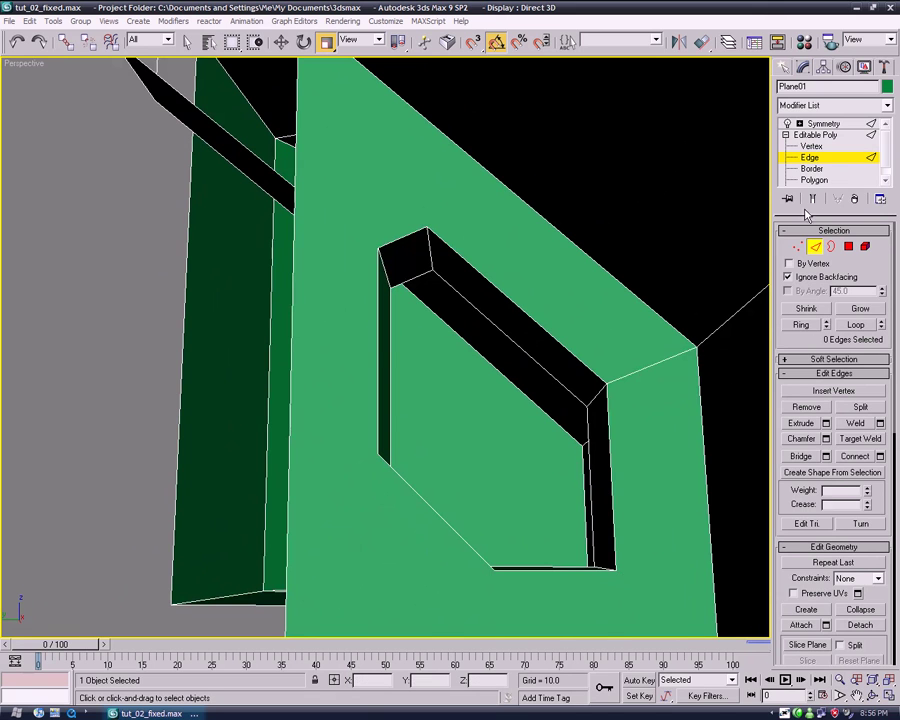
Loop-select the hole's top slanted edge and test a chamfer on it, then undo.
click(521, 323)
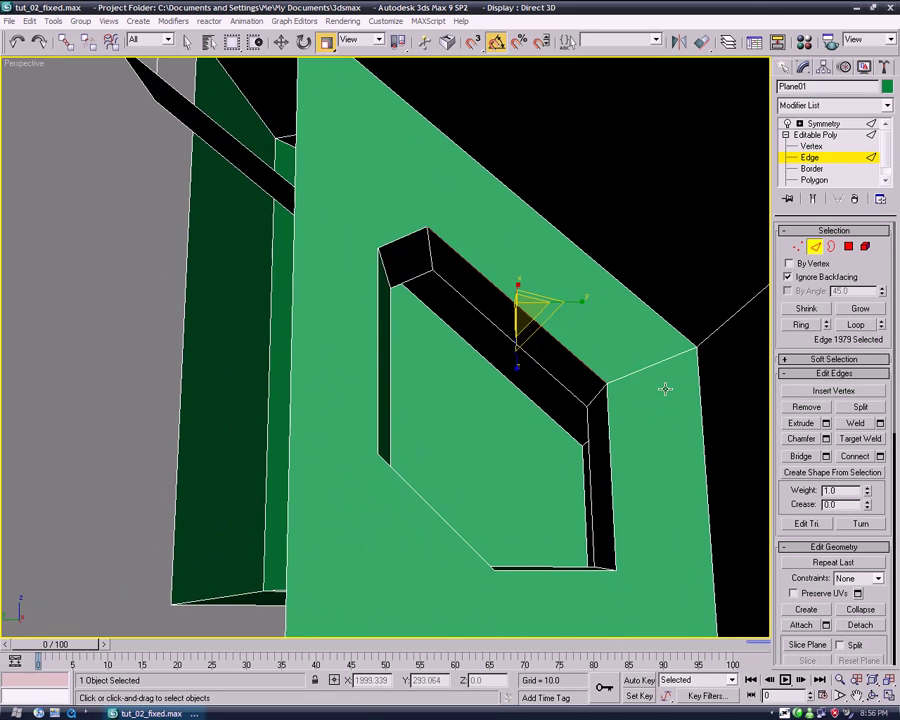
click(862, 327)
click(801, 445)
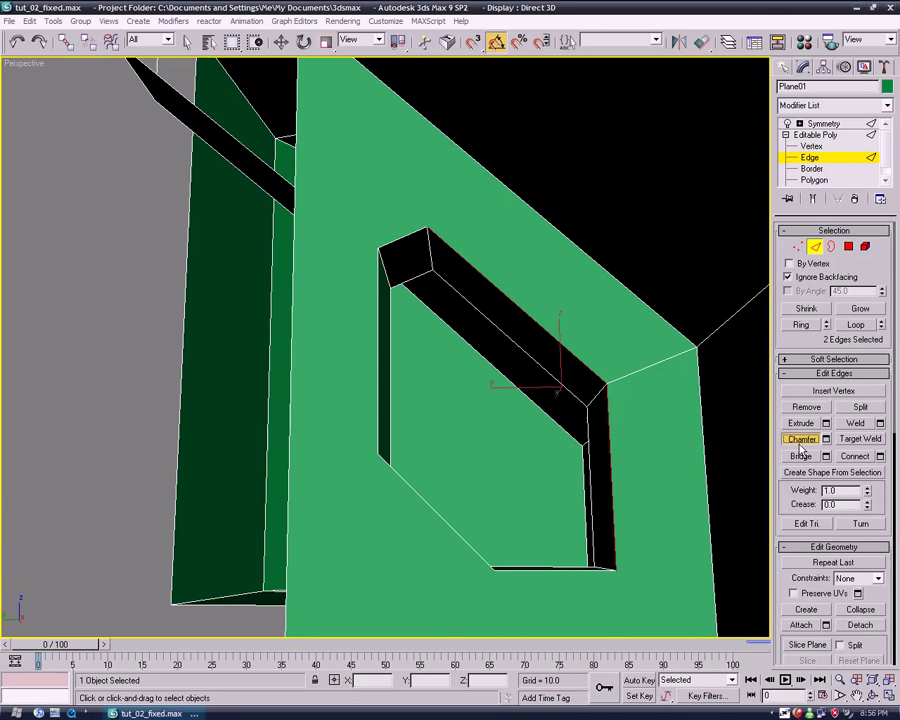
drag(514, 347, 556, 347)
key(ctrl+z)
Add the bottom, lower-left diagonal, left and top rim edges, chamfer them into a band, then undo.
ctrl+click(581, 570)
ctrl+click(437, 517)
ctrl+click(378, 389)
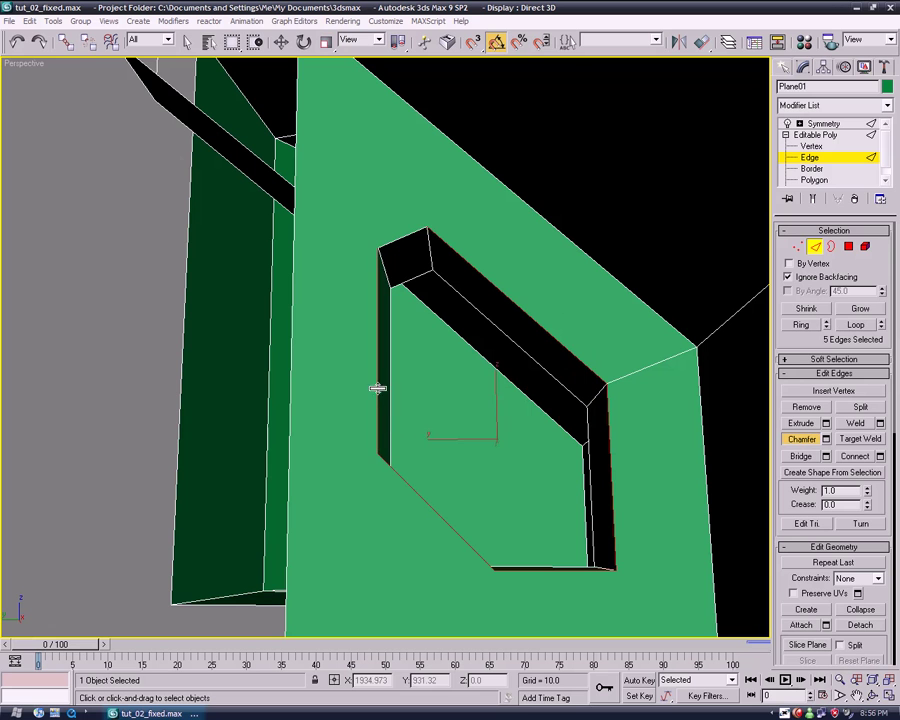
ctrl+click(395, 238)
drag(457, 253, 480, 319)
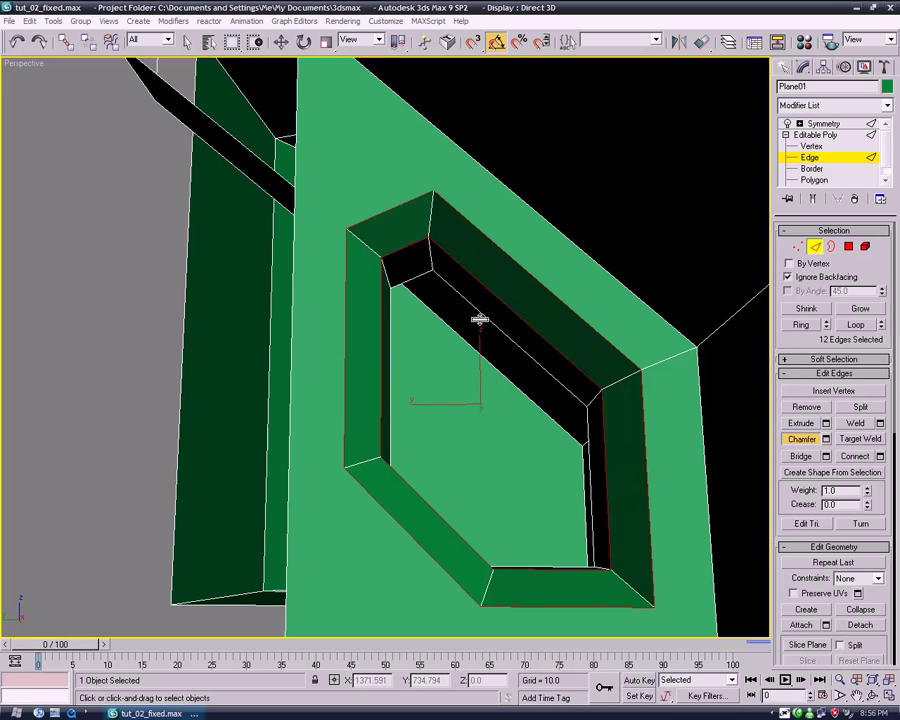
mouse_move(555, 455)
alt+middle_down()
mouse_move(604, 502)
mouse_move(508, 372)
alt+middle_up()
key(ctrl+z)
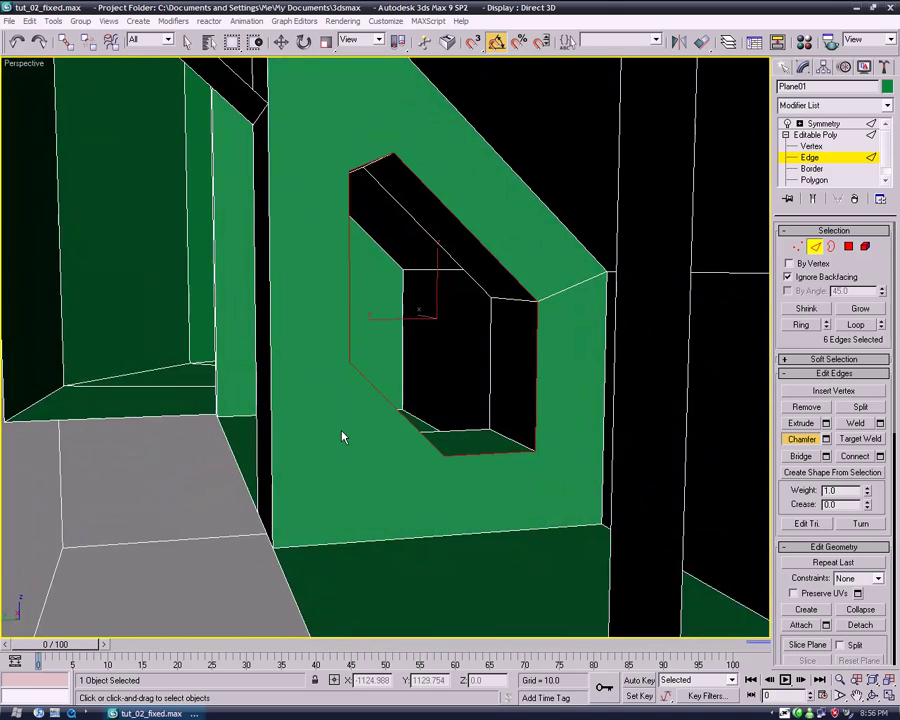
Remove three stray diagonal edges beside and above the window opening.
alt+middle_drag(344, 436, 549, 441)
key(r)
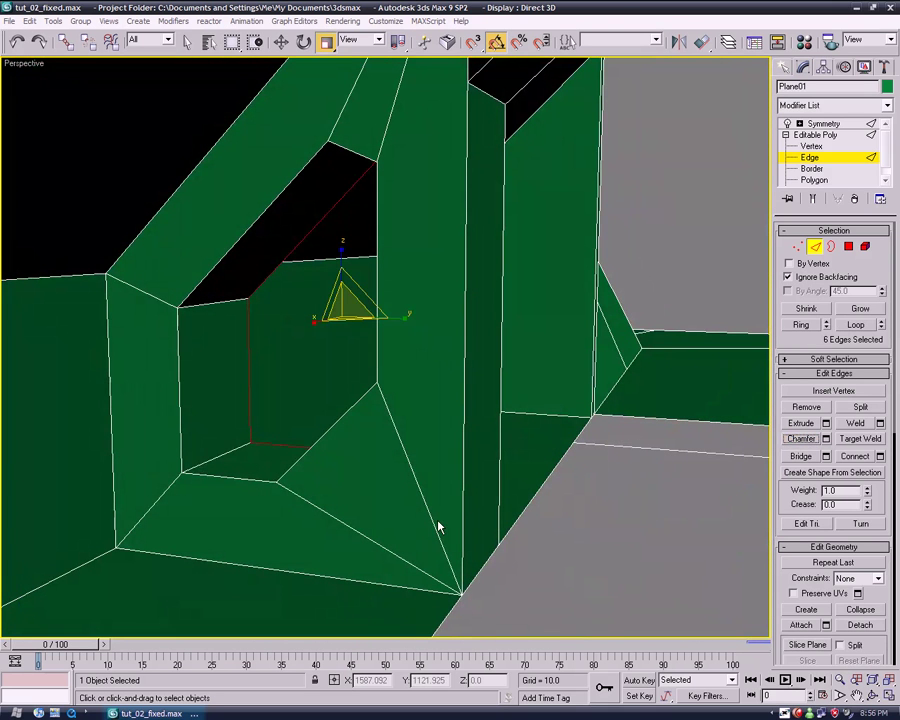
click(432, 520)
key(BackSpace)
click(164, 544)
key(BackSpace)
click(348, 108)
key(BackSpace)
Select the opening's right vertical, lower diagonal, and outer rim edges up to the short top edge.
click(378, 269)
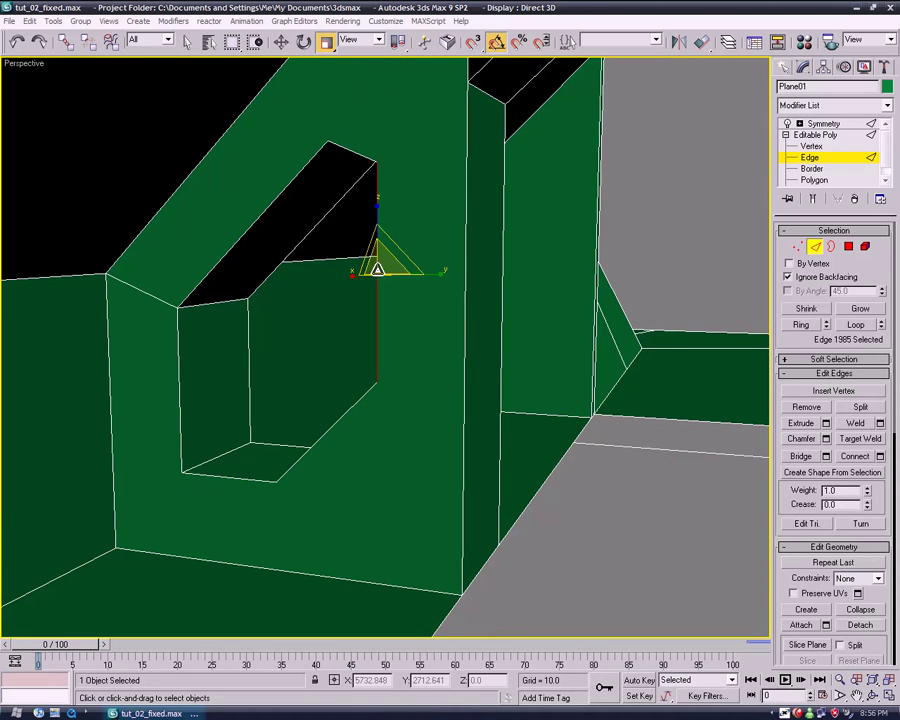
ctrl+click(356, 400)
ctrl+click(264, 481)
ctrl+click(179, 380)
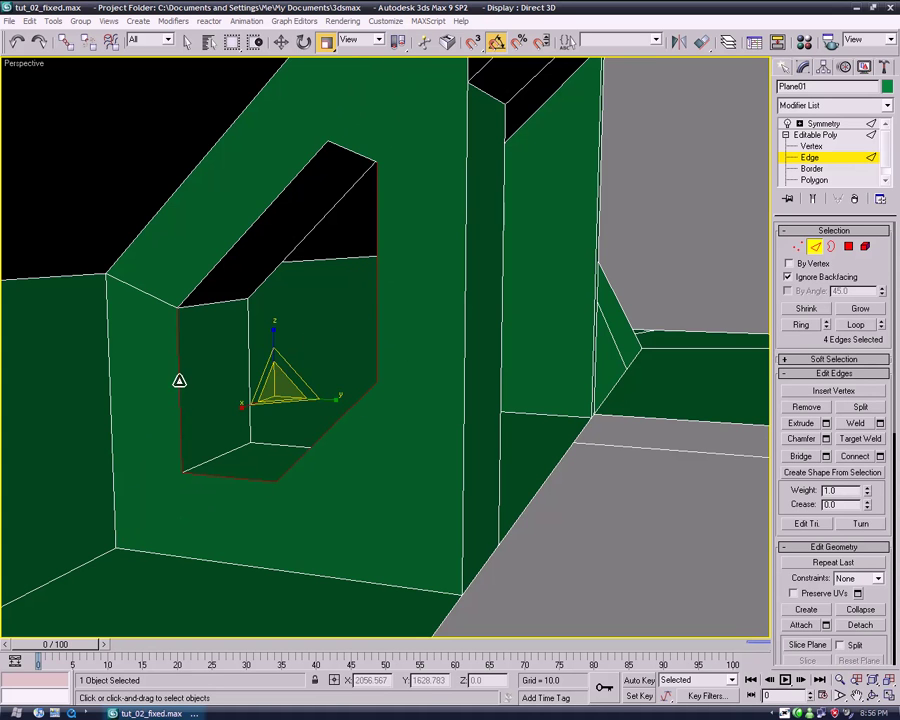
ctrl+click(207, 277)
ctrl+click(367, 157)
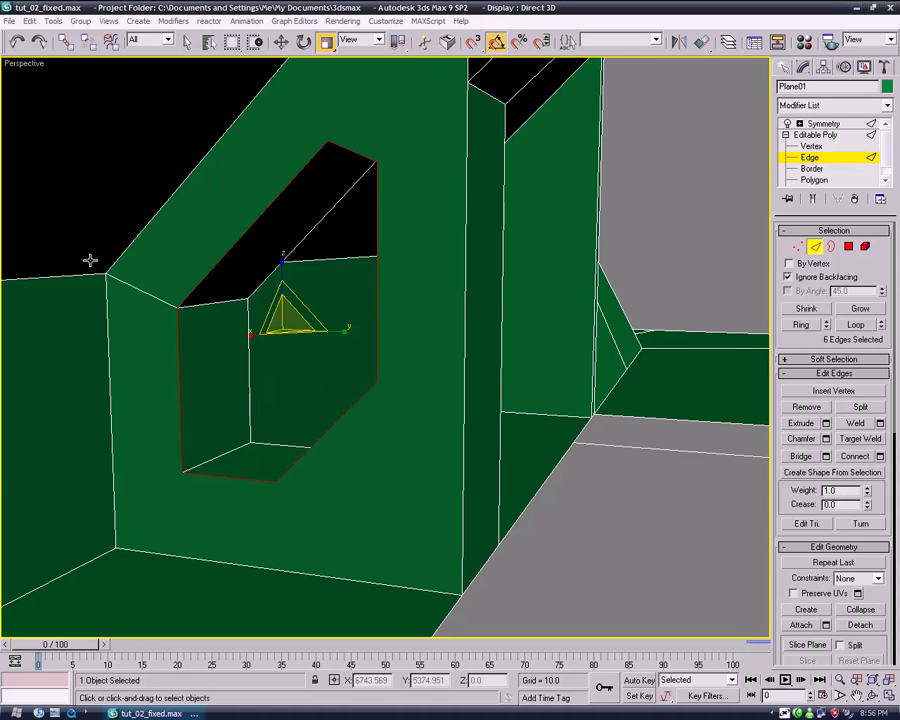
alt+middle_drag(90, 260, 54, 337)
Add the inner top, left, bottom and right edges and chamfer the rim into a bevelled border.
ctrl+click(396, 173)
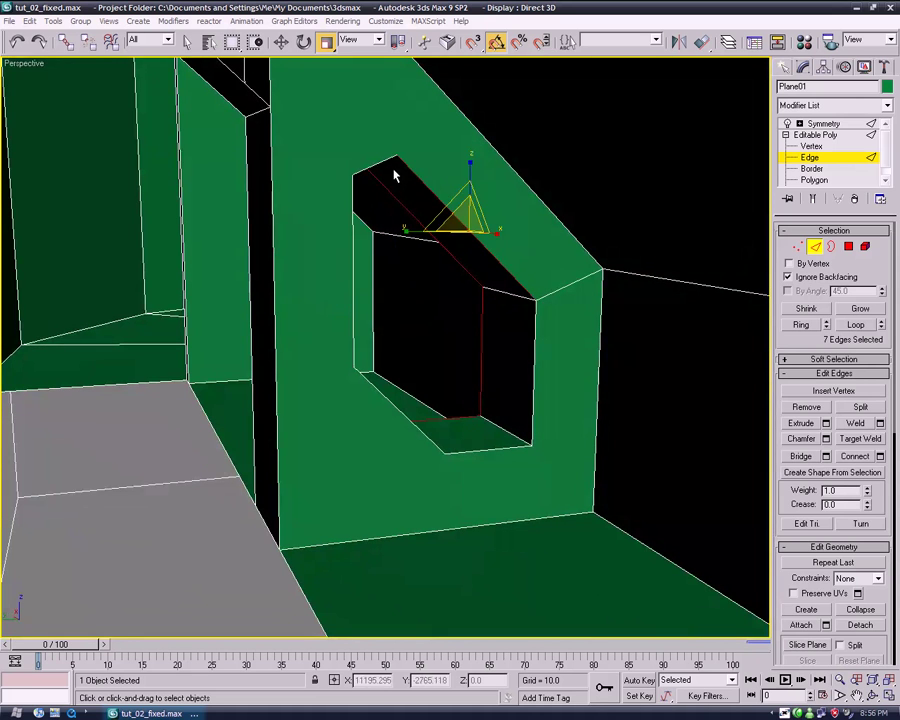
ctrl+click(381, 161)
ctrl+click(352, 269)
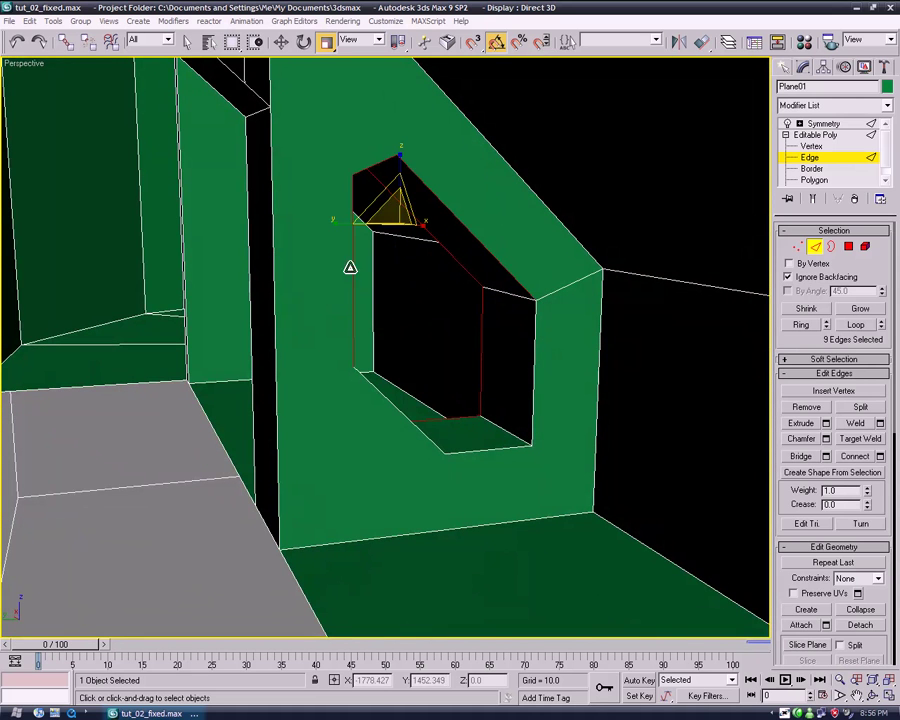
ctrl+click(420, 432)
ctrl+click(486, 443)
ctrl+click(532, 382)
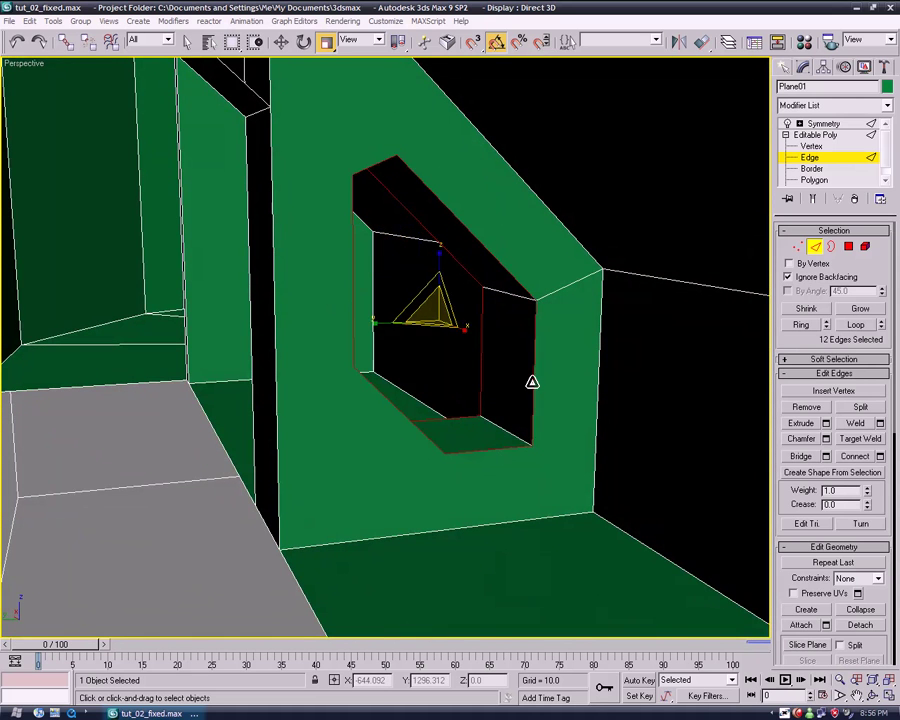
click(801, 440)
mouse_move(557, 335)
mouse_down()
mouse_move(538, 342)
mouse_move(540, 390)
mouse_up()
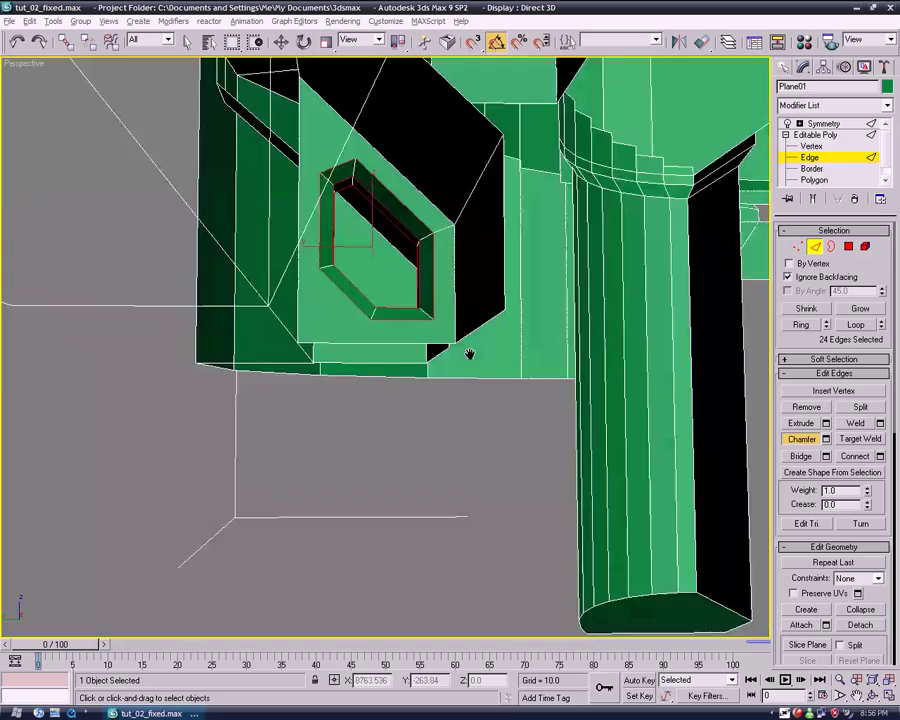
mouse_move(540, 390)
alt+middle_down()
mouse_move(471, 334)
mouse_move(458, 359)
mouse_move(514, 383)
alt+middle_up()
click(829, 441)
click(331, 484)
mouse_move(331, 484)
alt+middle_down()
mouse_move(277, 472)
mouse_move(320, 551)
alt+middle_up()
key(4)
click(365, 399)
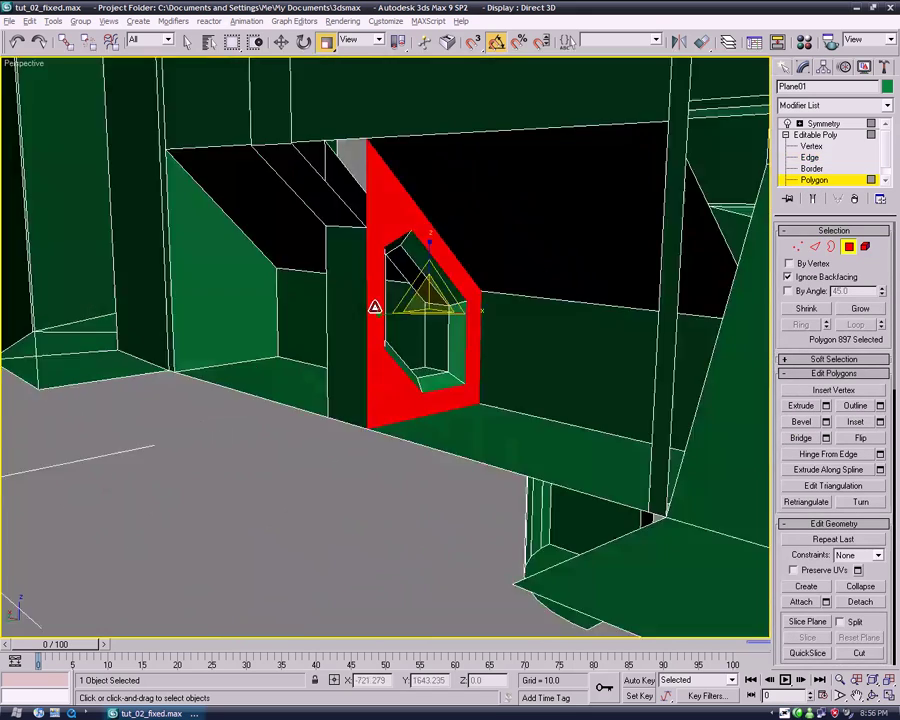
alt+middle_drag(338, 256, 446, 245)
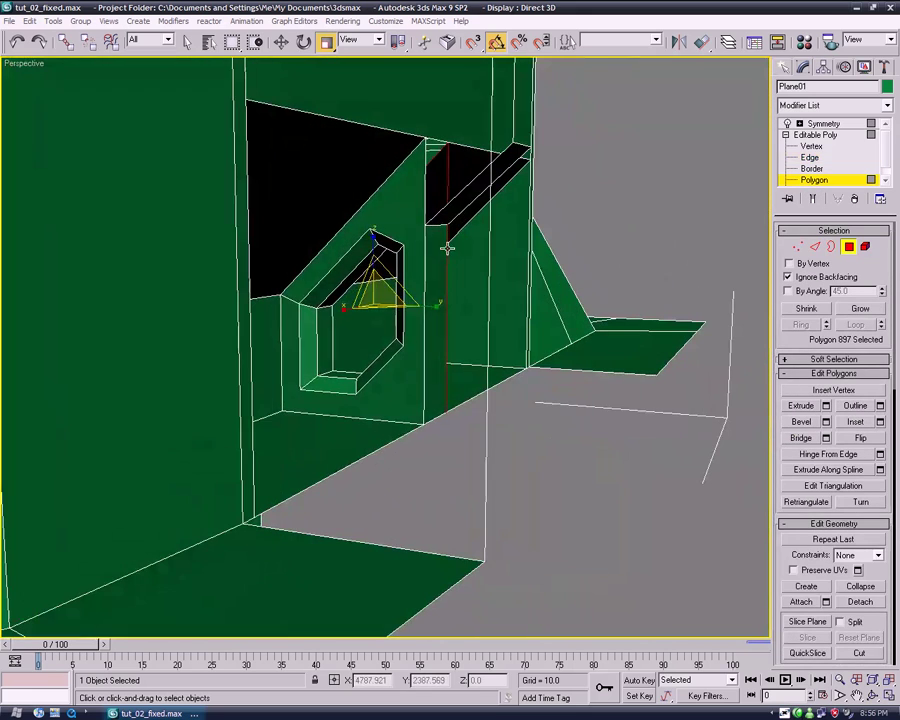
ctrl+click(396, 206)
mouse_move(580, 454)
alt+middle_down()
mouse_move(409, 461)
mouse_move(416, 565)
mouse_move(371, 460)
alt+middle_up()
click(416, 567)
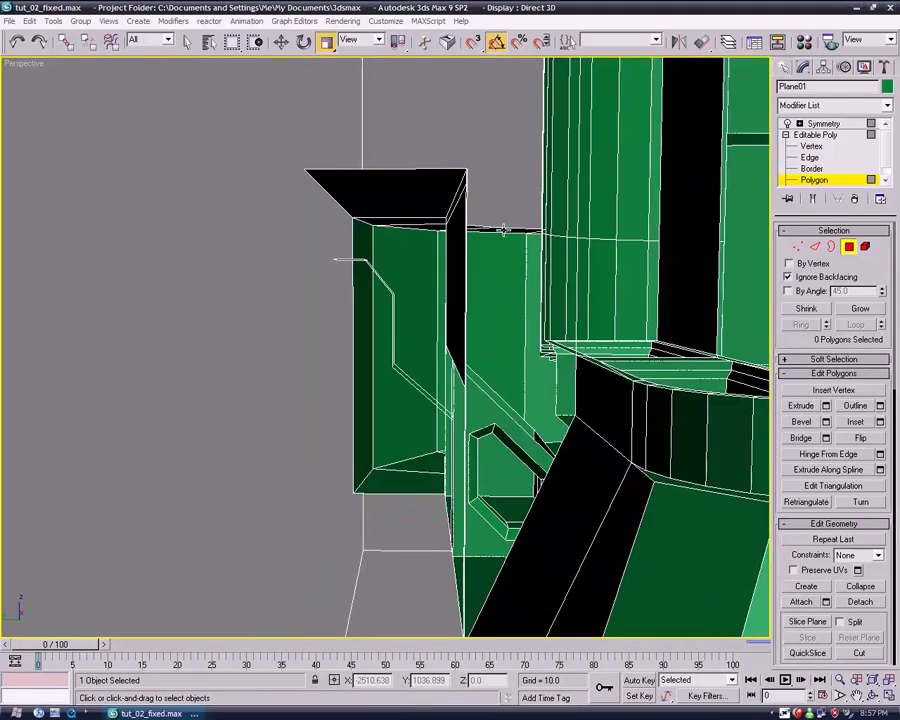
mouse_move(498, 267)
alt+middle_down()
mouse_move(526, 269)
mouse_move(566, 293)
mouse_move(635, 279)
mouse_move(669, 295)
alt+middle_up()
click(505, 285)
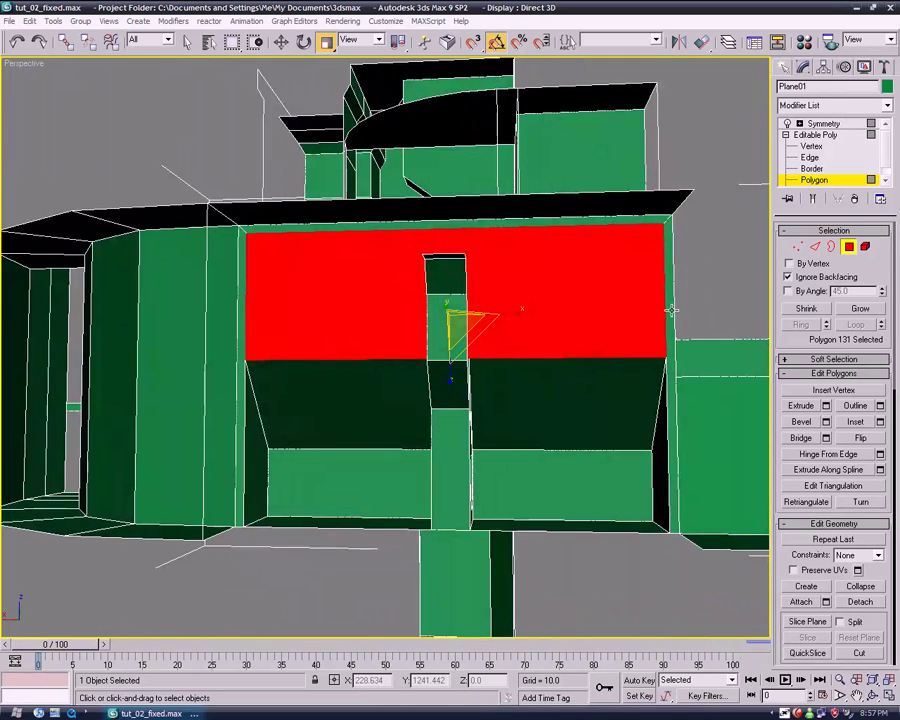
mouse_move(600, 314)
alt+middle_down()
mouse_move(606, 408)
mouse_move(597, 375)
alt+middle_up()
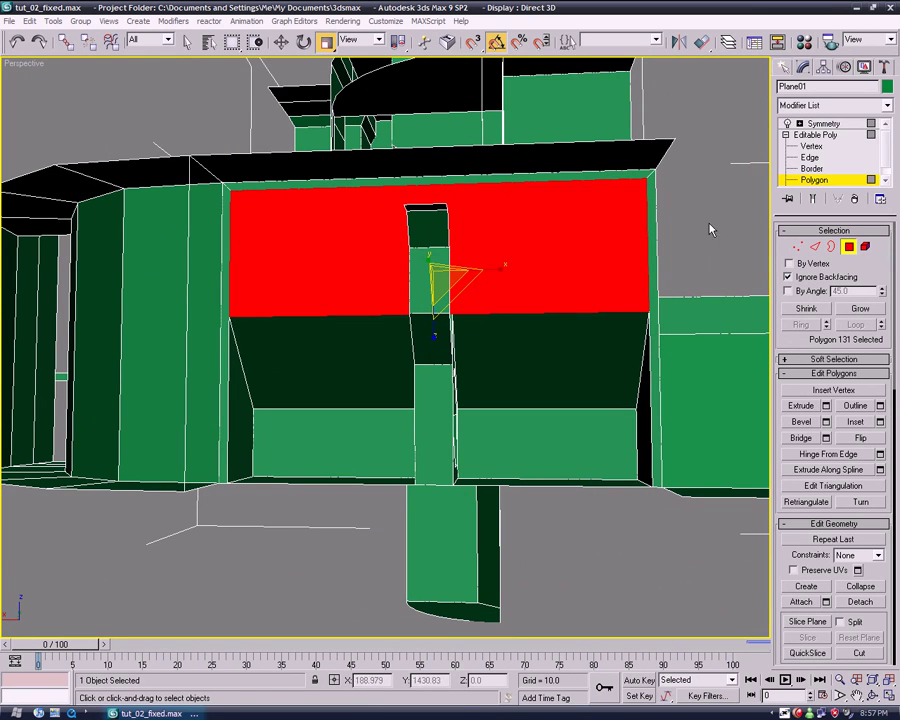
click(808, 147)
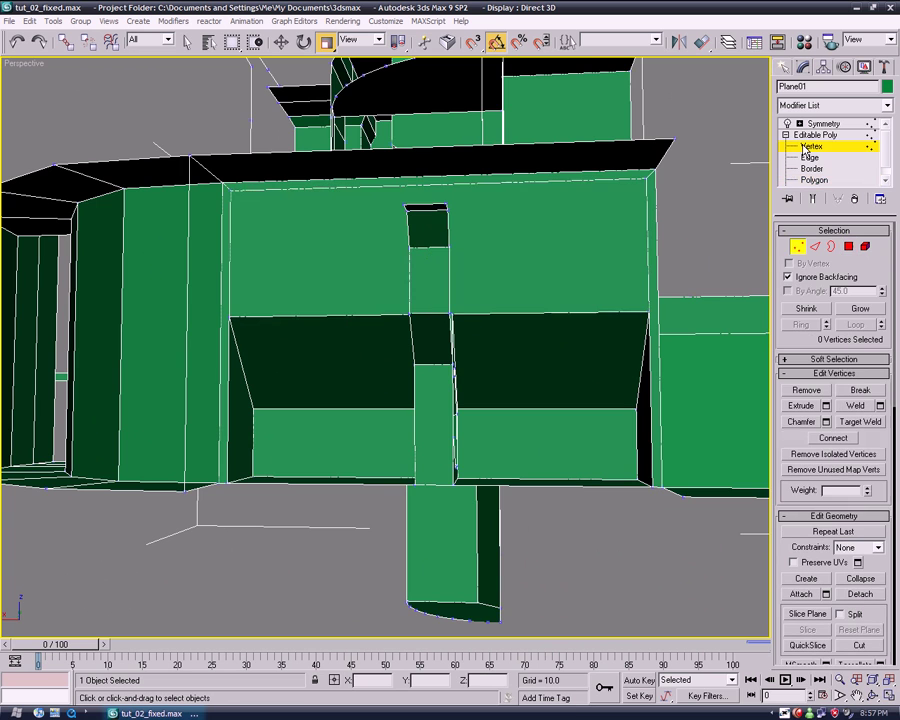
Select the wall's top-right corner vertex and try Target Weld, then cancel it.
click(646, 178)
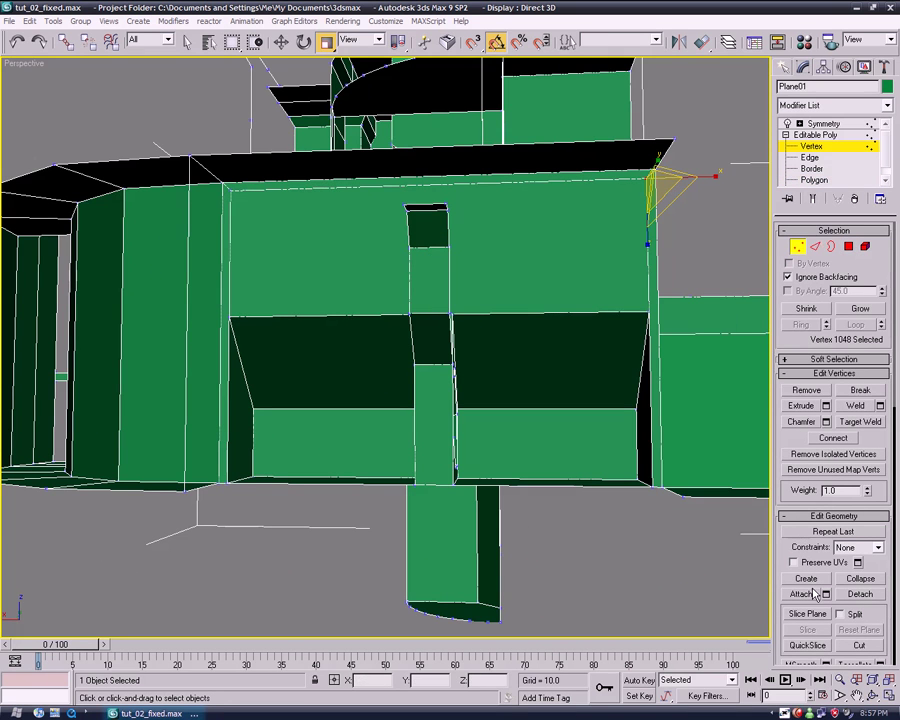
click(862, 422)
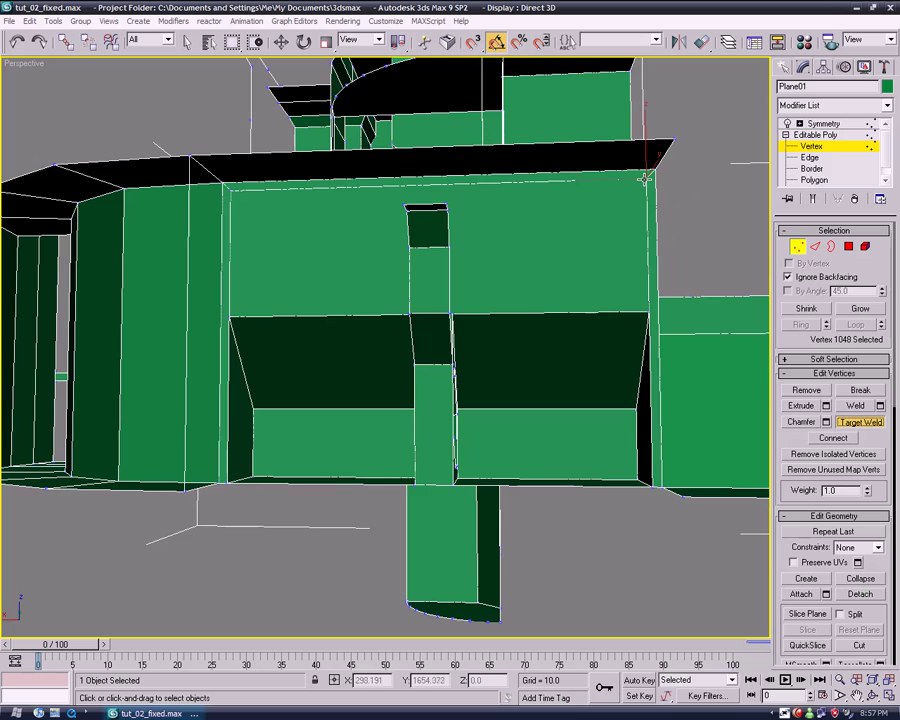
right_click(476, 404)
At Polygon level, select the large front face of the upper wall block.
mouse_move(530, 565)
alt+middle_down()
mouse_move(490, 483)
mouse_move(435, 477)
mouse_move(450, 470)
alt+middle_up()
click(810, 158)
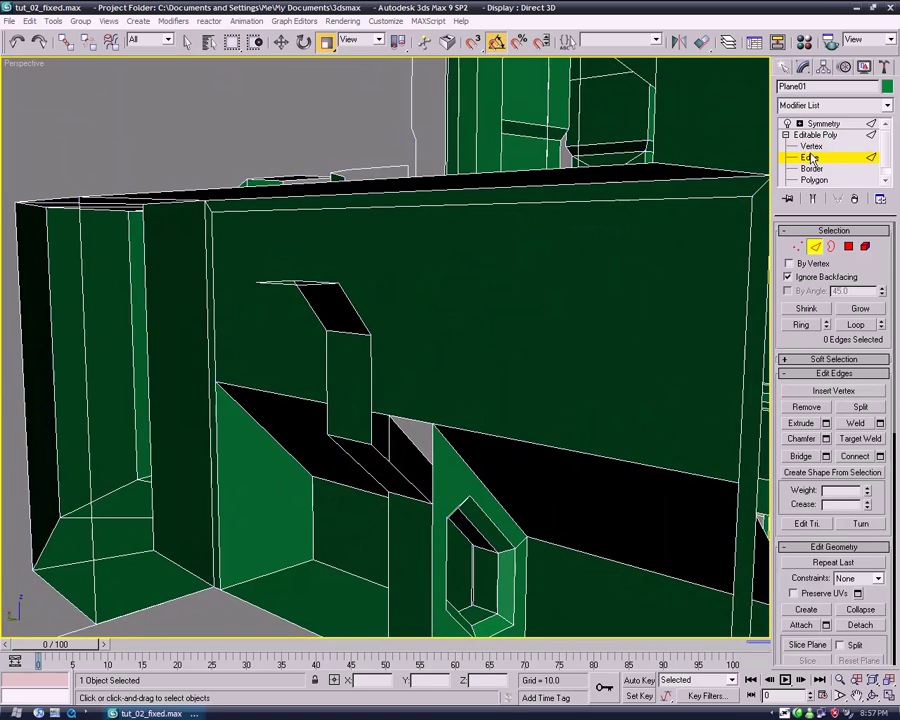
alt+middle_drag(506, 402, 489, 393)
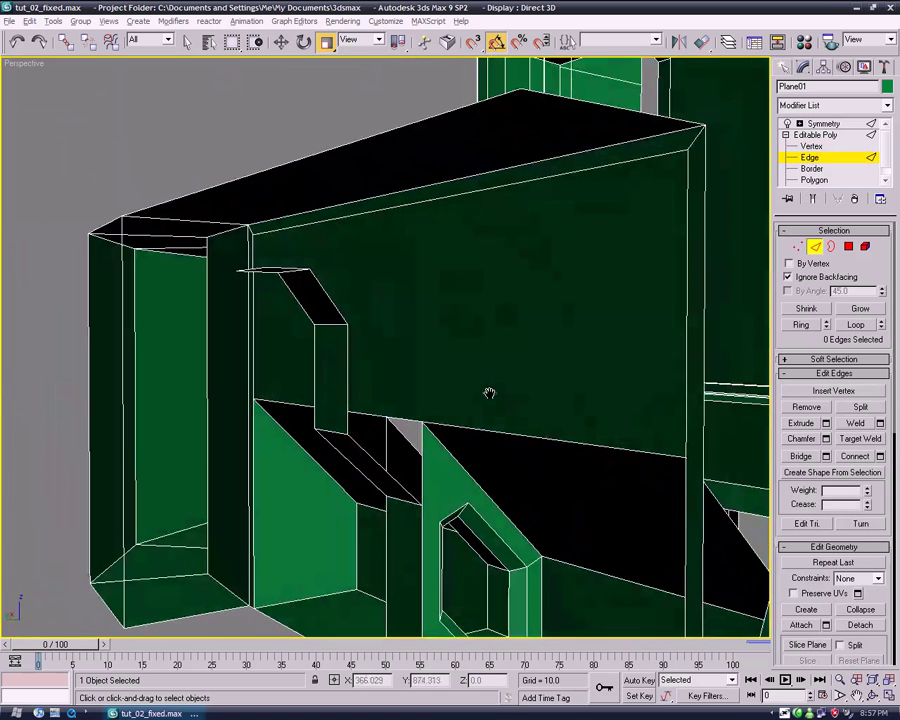
click(814, 180)
click(550, 297)
Delete the large front face of the wall block.
key(Delete)
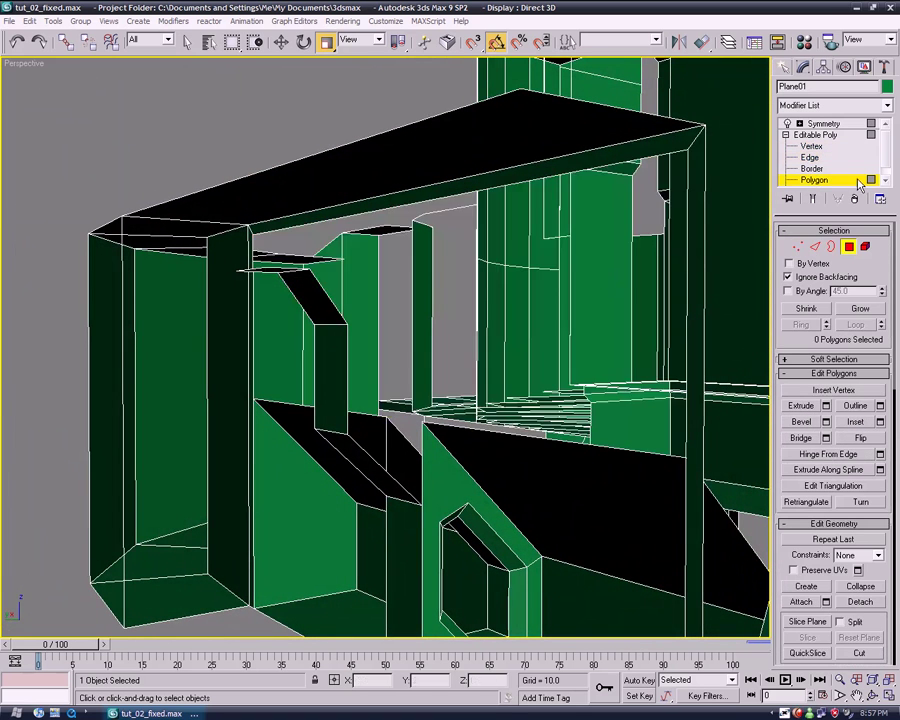
click(812, 158)
mouse_move(464, 436)
alt+middle_down()
mouse_move(444, 432)
mouse_move(463, 432)
alt+middle_up()
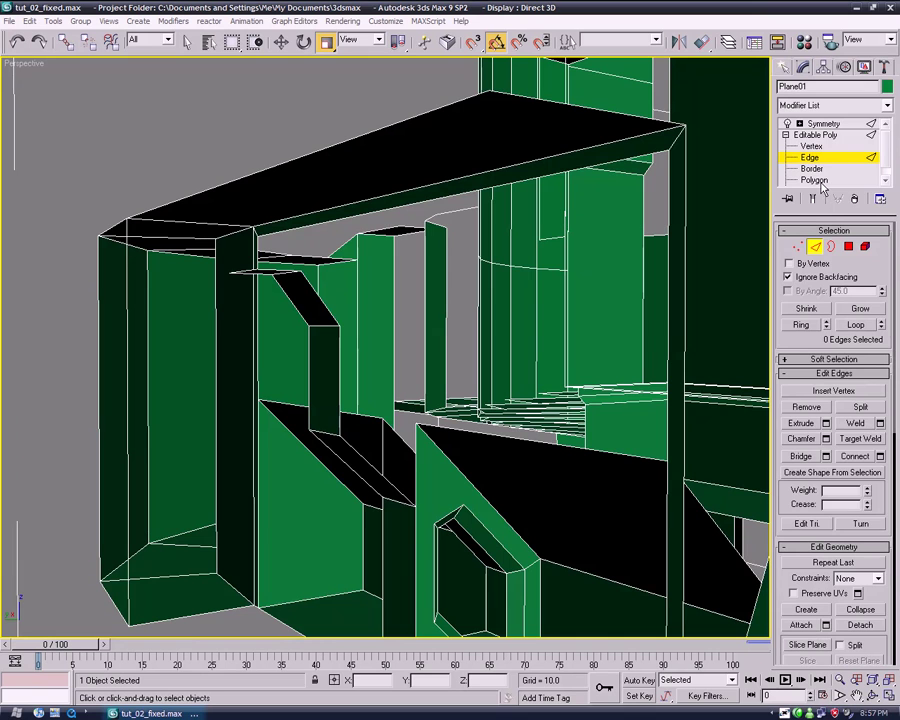
Select the two wall-corner vertices and Shift-drag them, cloning them to a new element.
click(811, 146)
key(ctrl+a)
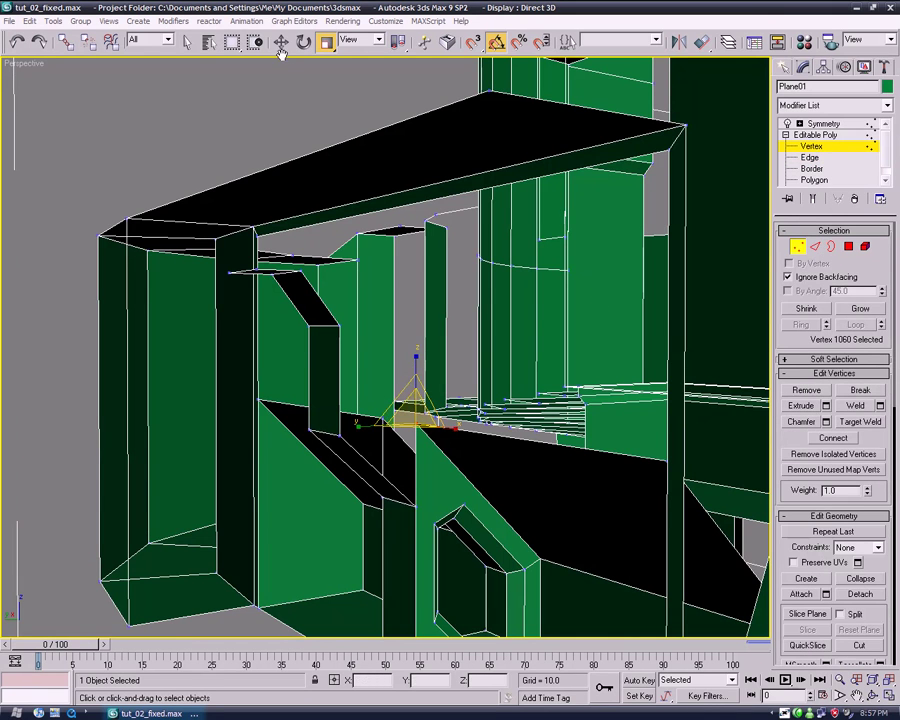
alt+middle_drag(352, 420, 387, 400)
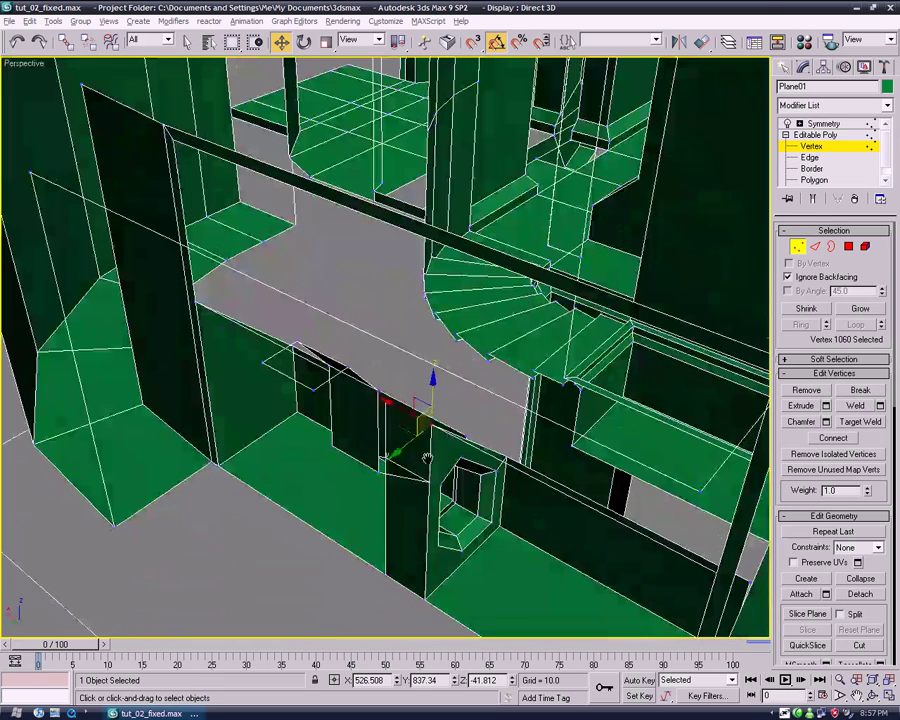
drag(440, 385, 408, 333)
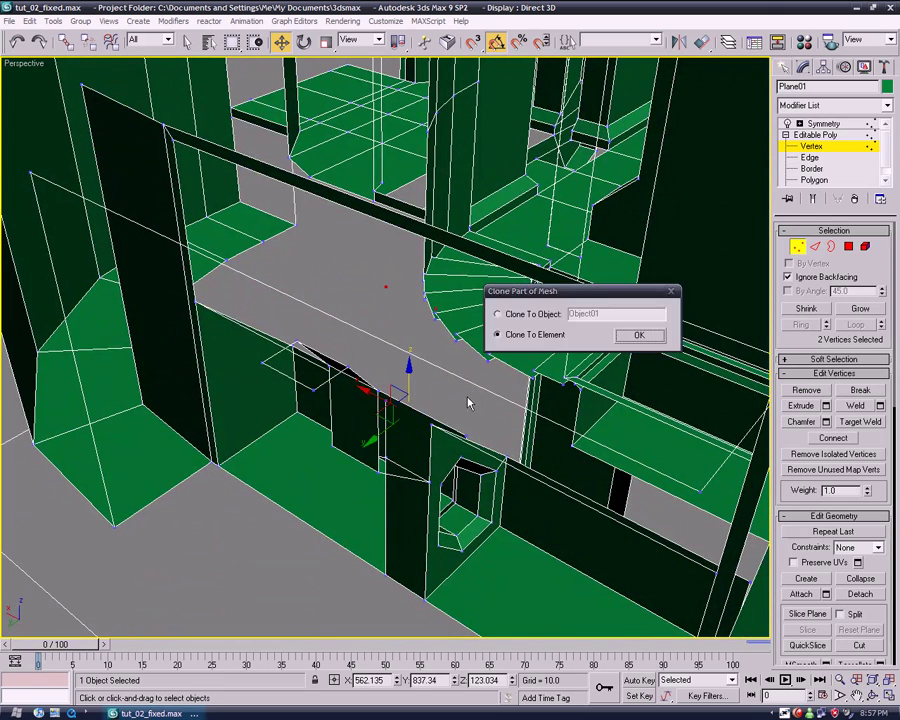
scroll(490, 444, up, 3)
scroll(450, 394, up, 3)
mouse_move(450, 394)
alt+middle_down()
mouse_move(403, 229)
mouse_move(428, 285)
mouse_move(378, 239)
alt+middle_up()
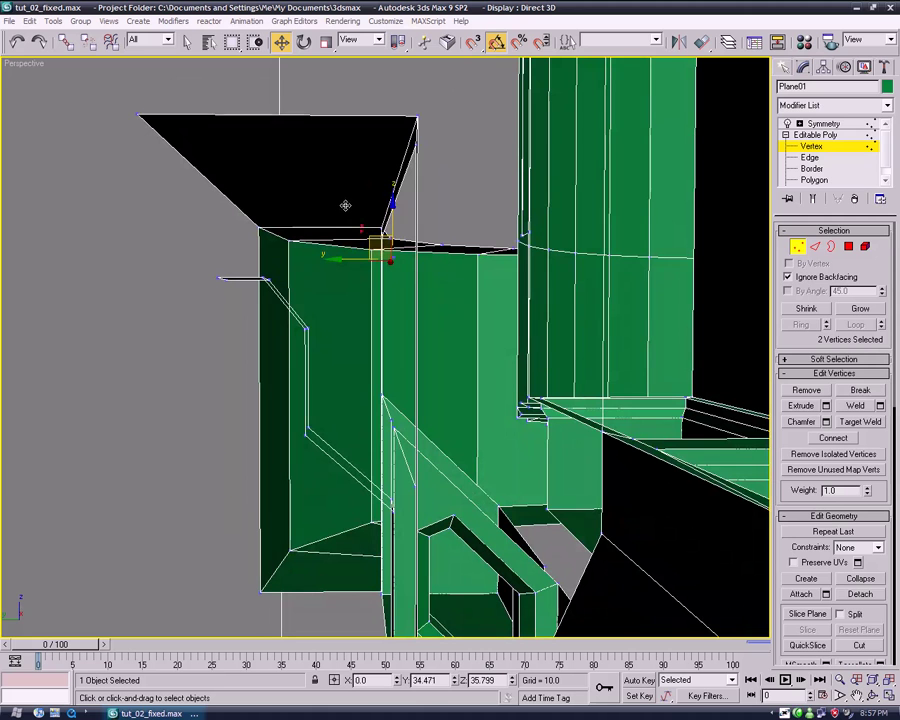
shift+drag(342, 205, 346, 207)
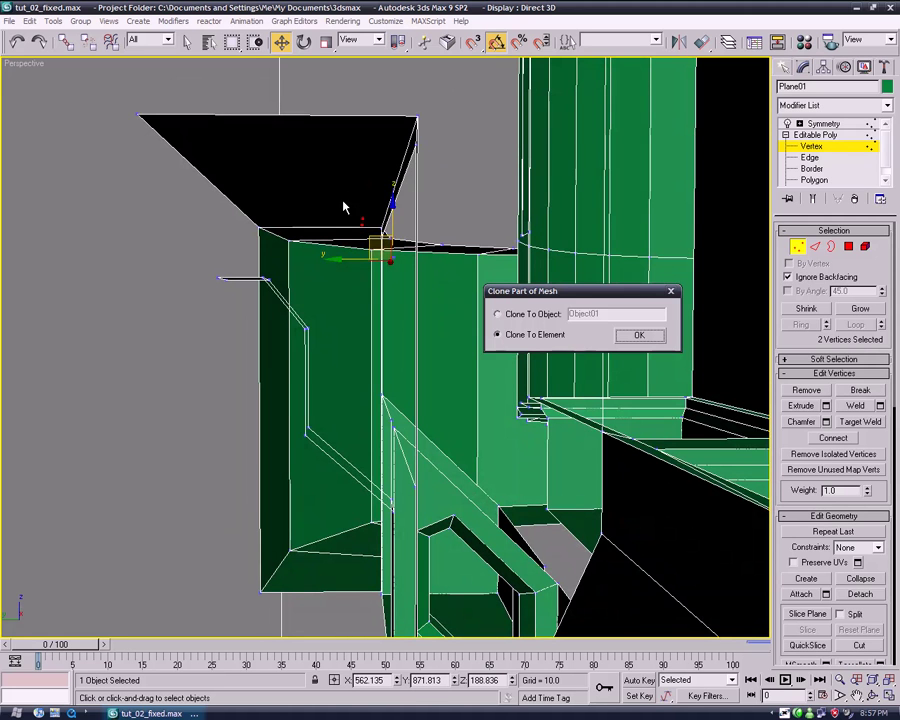
click(636, 332)
Switch to the Left view and adjust the zoom around the cloned vertices.
key(l)
scroll(438, 392, down, 5)
scroll(408, 378, down, 2)
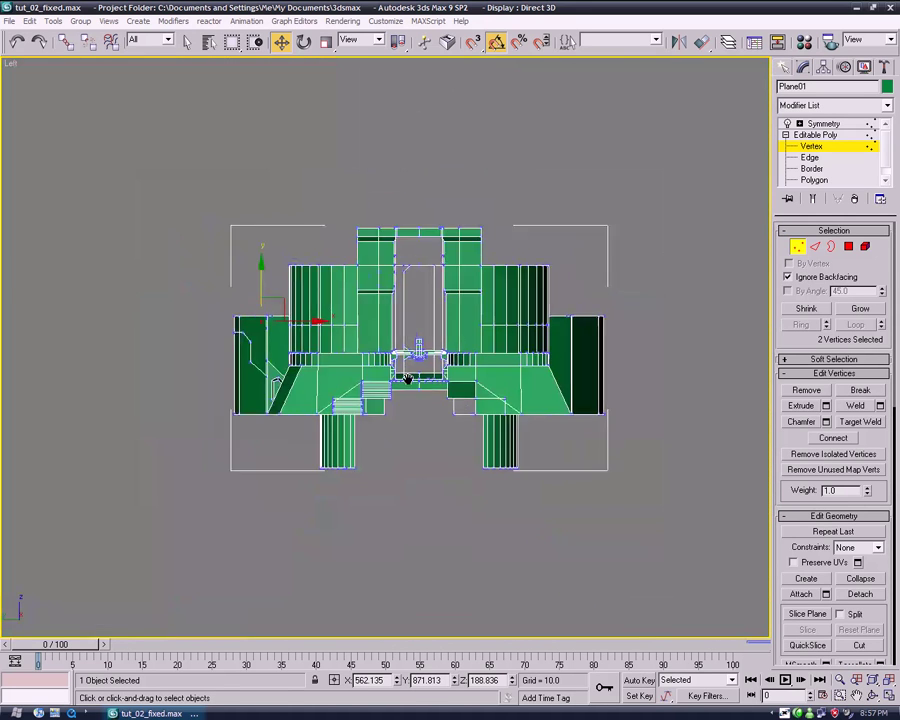
scroll(407, 378, up, 5)
scroll(412, 342, down, 2)
In the Left view, Shift-move the cloned vertices up and left, confirming each clone.
scroll(442, 368, up, 3)
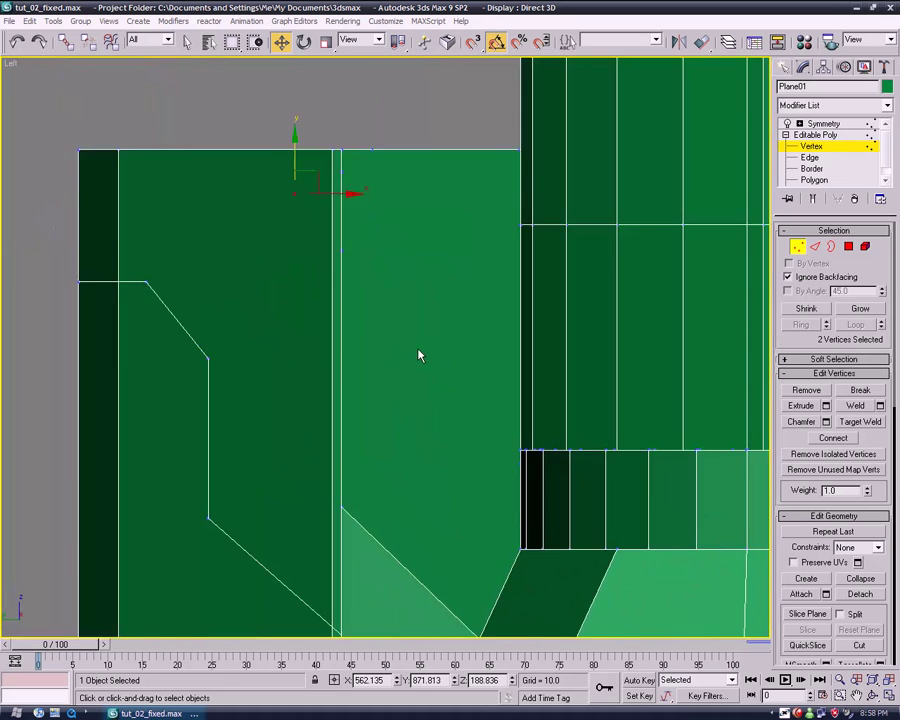
middle_drag(419, 355, 471, 396)
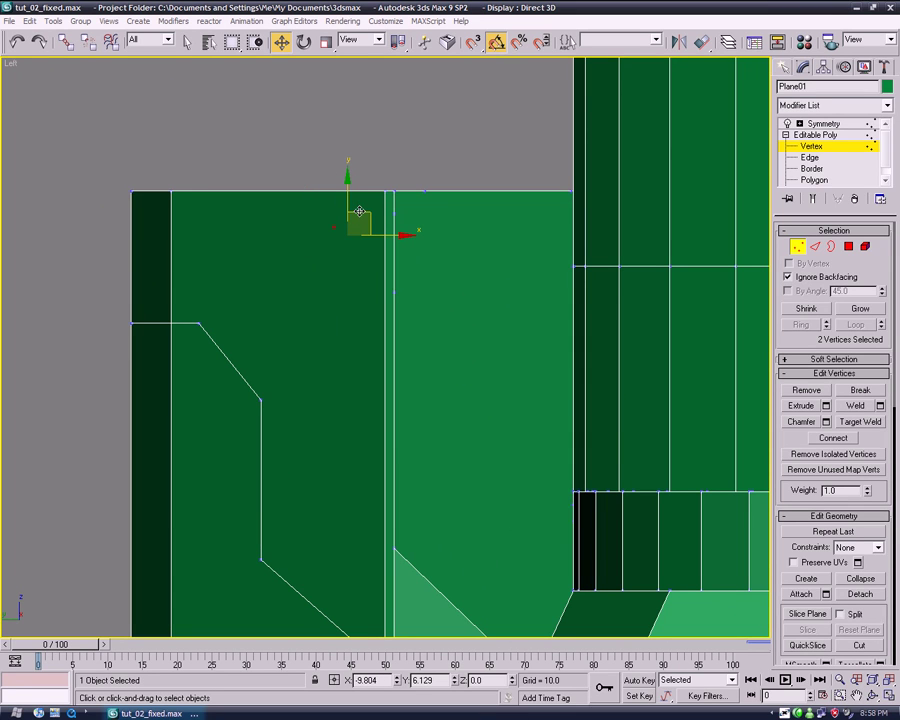
mouse_move(359, 212)
mouse_down()
mouse_move(380, 228)
mouse_move(263, 227)
mouse_move(190, 242)
mouse_move(265, 275)
mouse_move(190, 263)
mouse_up()
click(638, 334)
click(638, 336)
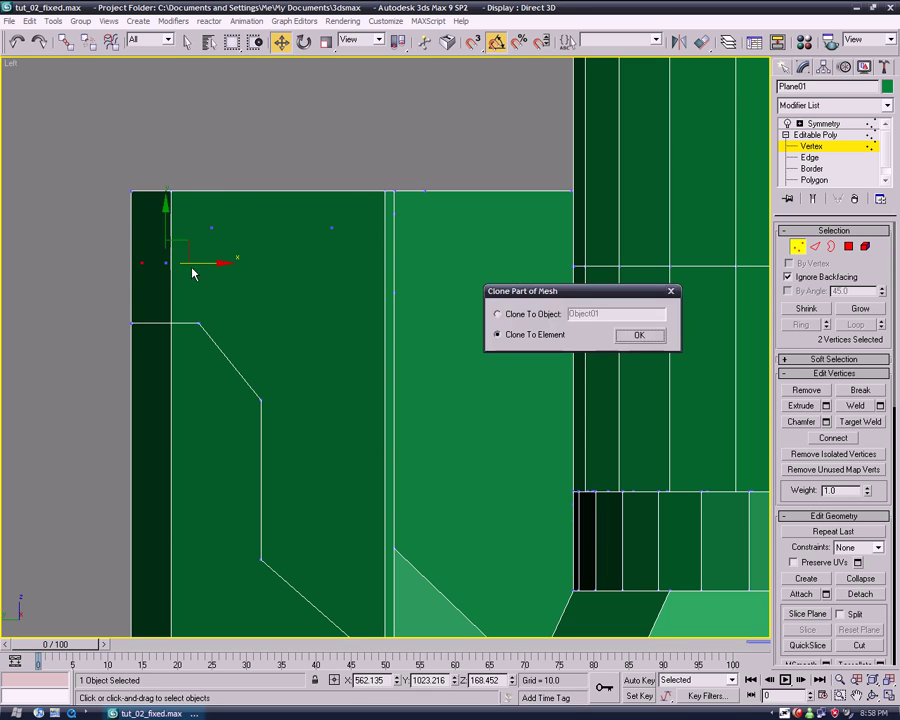
click(638, 335)
Set the left-edge corner vertex's X position to 0, then undo back.
click(131, 330)
click(131, 324)
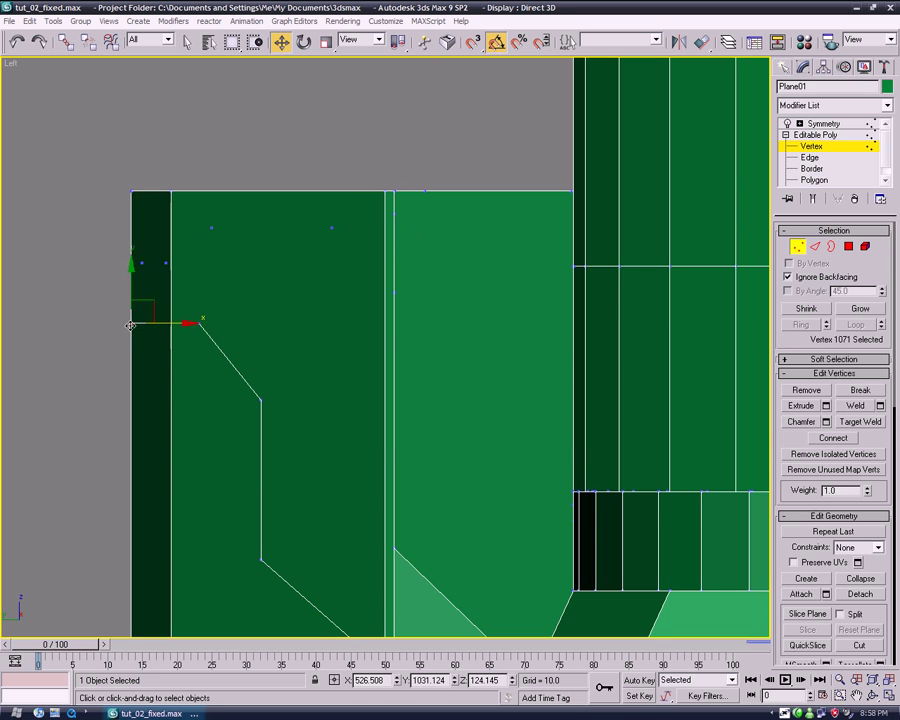
double_click(383, 682)
text(0)
key(Return)
click(180, 545)
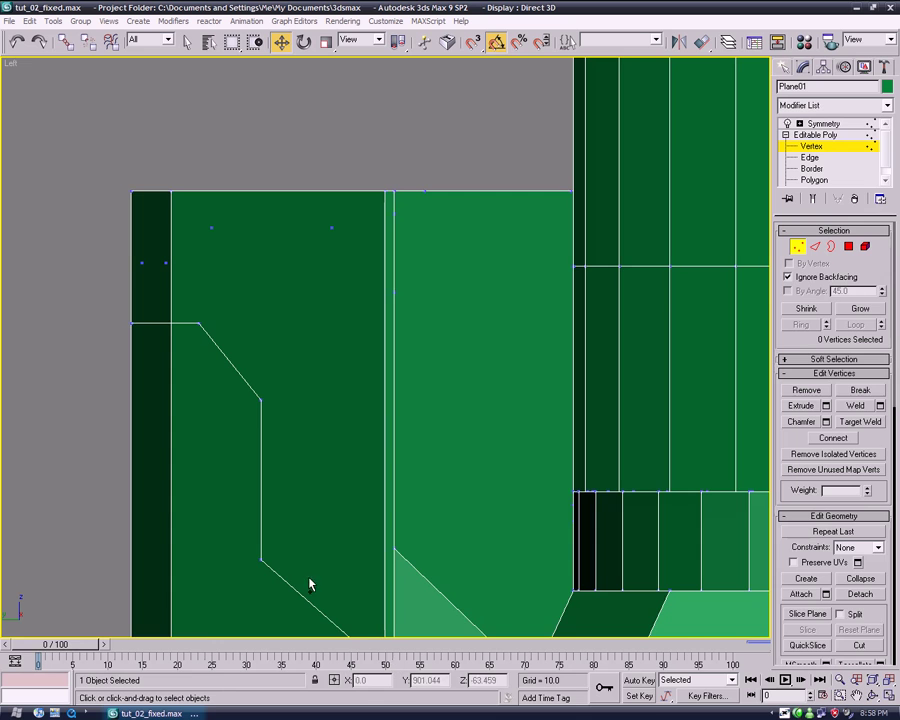
middle_drag(260, 524, 302, 525)
key(ctrl+z)
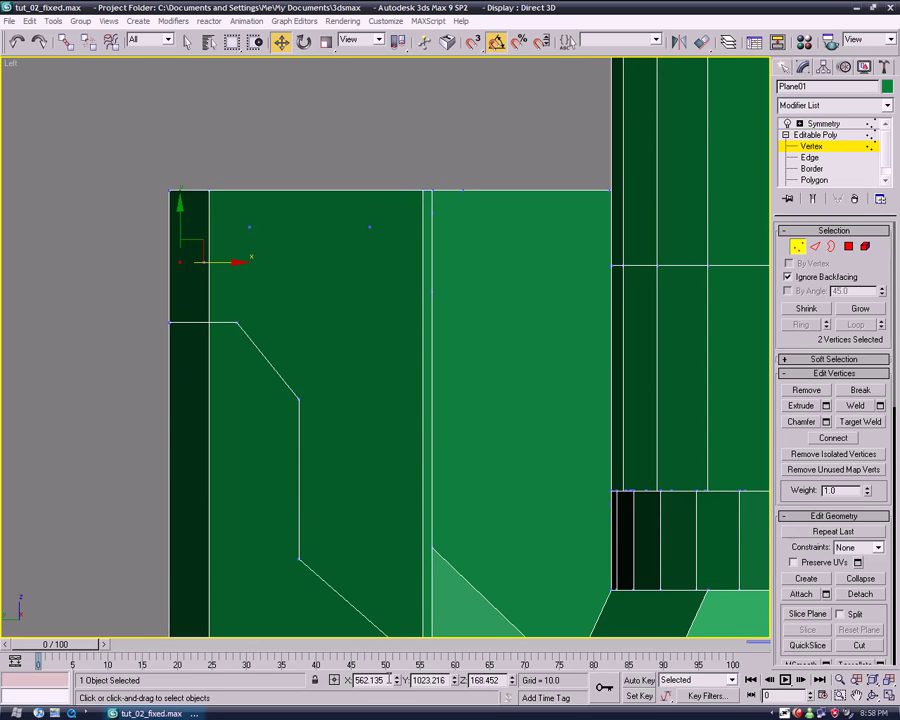
key(ctrl+z)
Check the frame's corner vertex and the two upper vertices' Y position, then switch to Perspective.
click(169, 321)
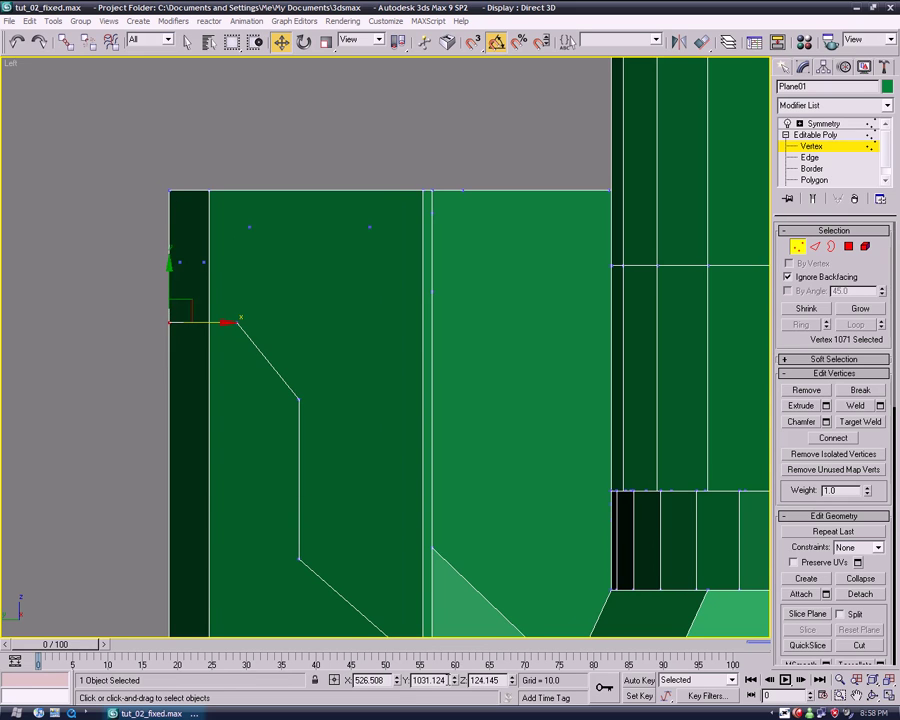
middle_drag(217, 537, 223, 544)
key(ctrl+z)
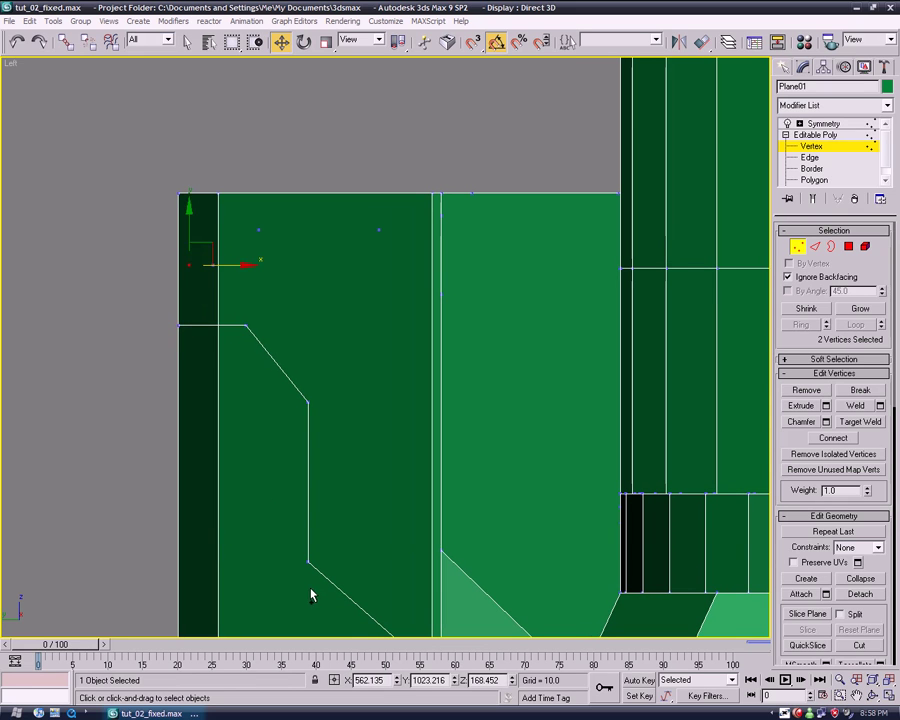
click(181, 334)
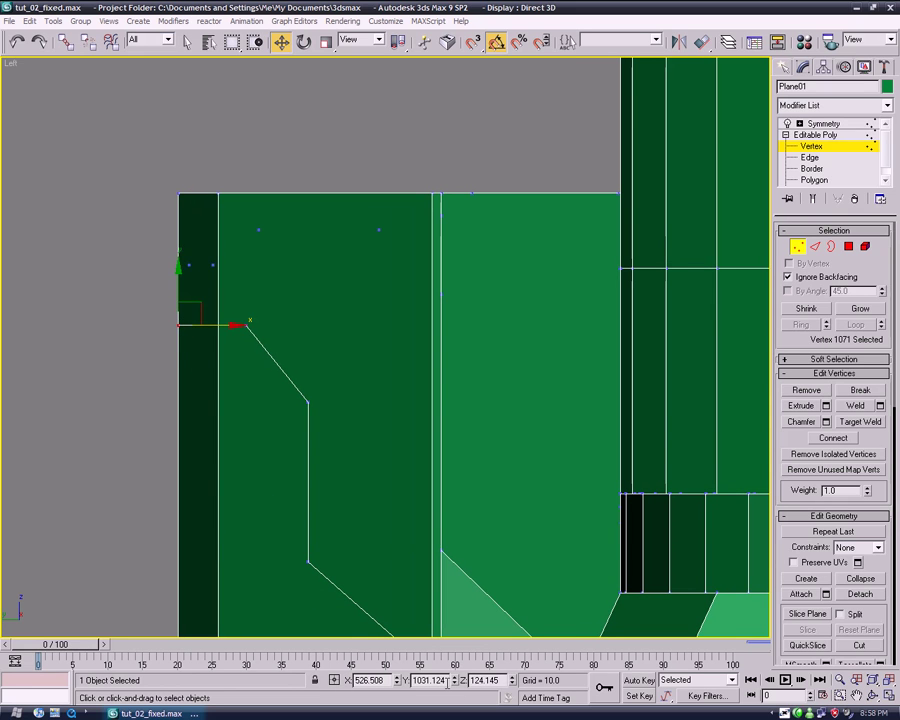
key(ctrl+z)
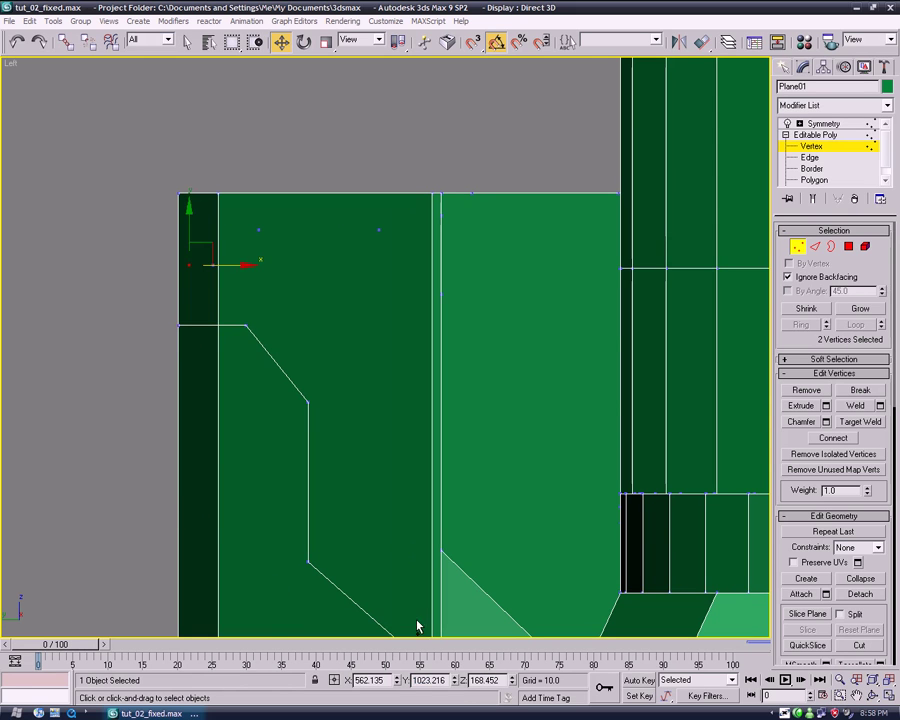
click(430, 680)
mouse_move(152, 538)
middle_down()
mouse_move(141, 538)
mouse_move(121, 506)
mouse_move(428, 509)
mouse_move(536, 455)
mouse_move(642, 379)
middle_up()
key(p)
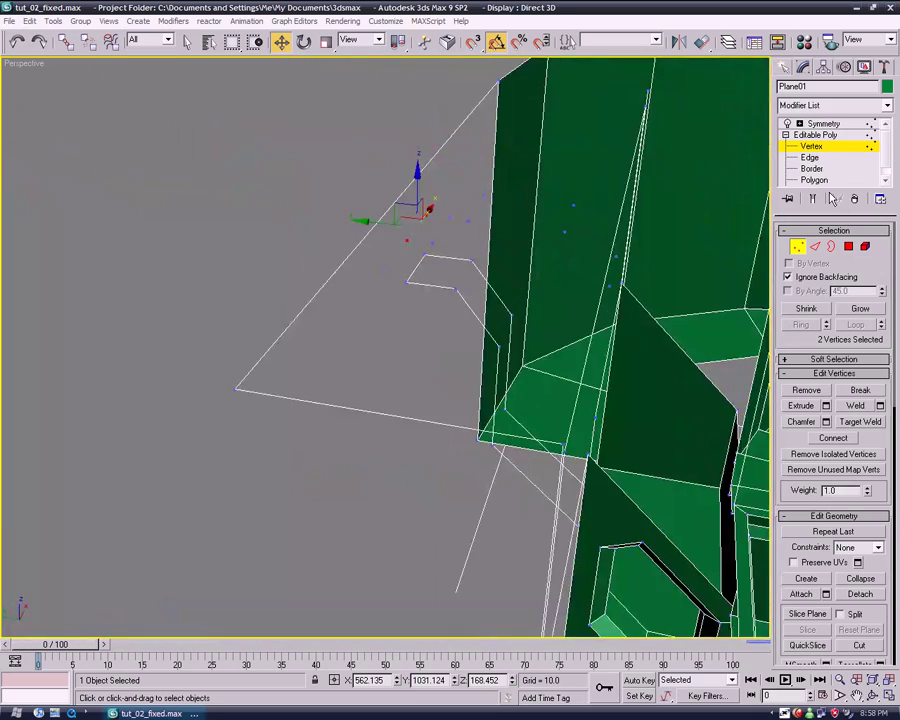
At Polygon level, use Create to build the first four overhang faces from the cloned vertices.
click(824, 180)
click(806, 587)
click(610, 285)
click(573, 207)
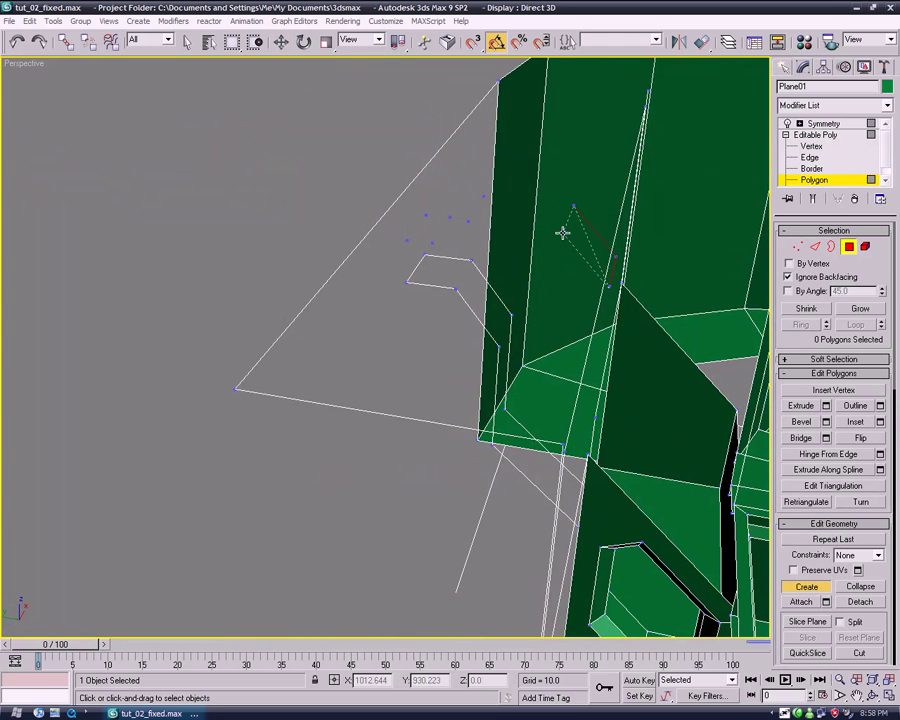
double_click(564, 232)
click(573, 207)
click(483, 197)
double_click(470, 221)
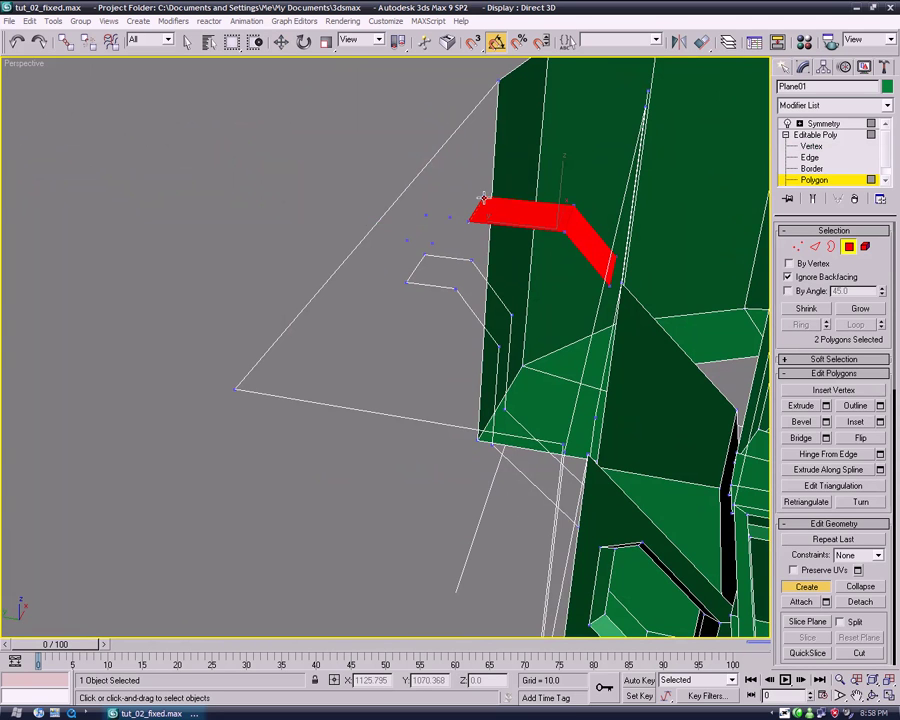
double_click(436, 242)
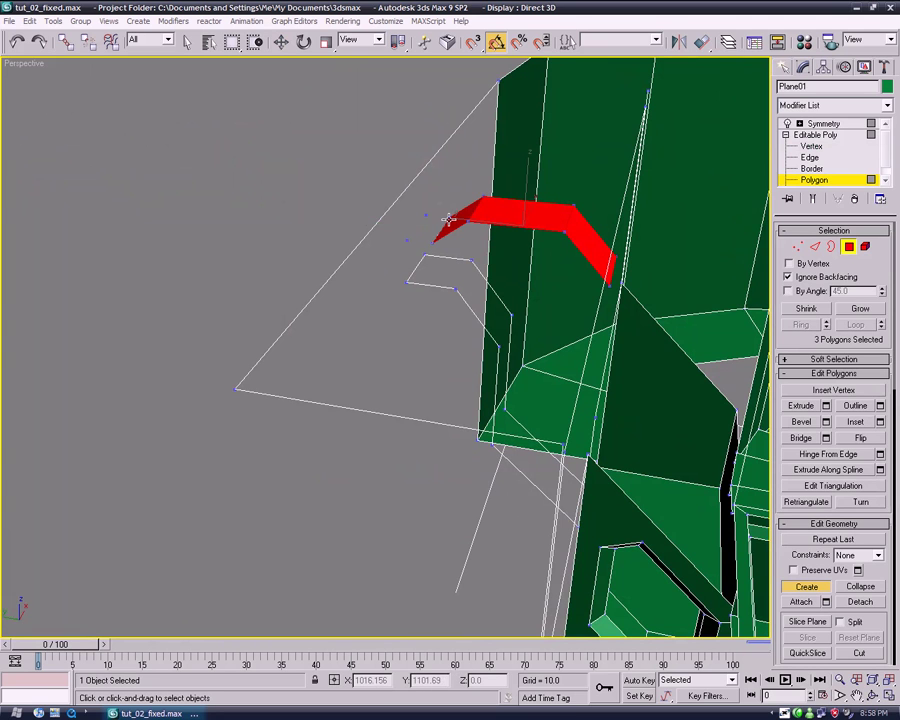
click(426, 216)
double_click(408, 240)
Orbit to face the overhang and create its fifth and sixth faces.
key(w)
mouse_move(494, 516)
alt+middle_down()
mouse_move(438, 394)
mouse_move(578, 286)
mouse_move(625, 208)
mouse_move(545, 163)
alt+middle_up()
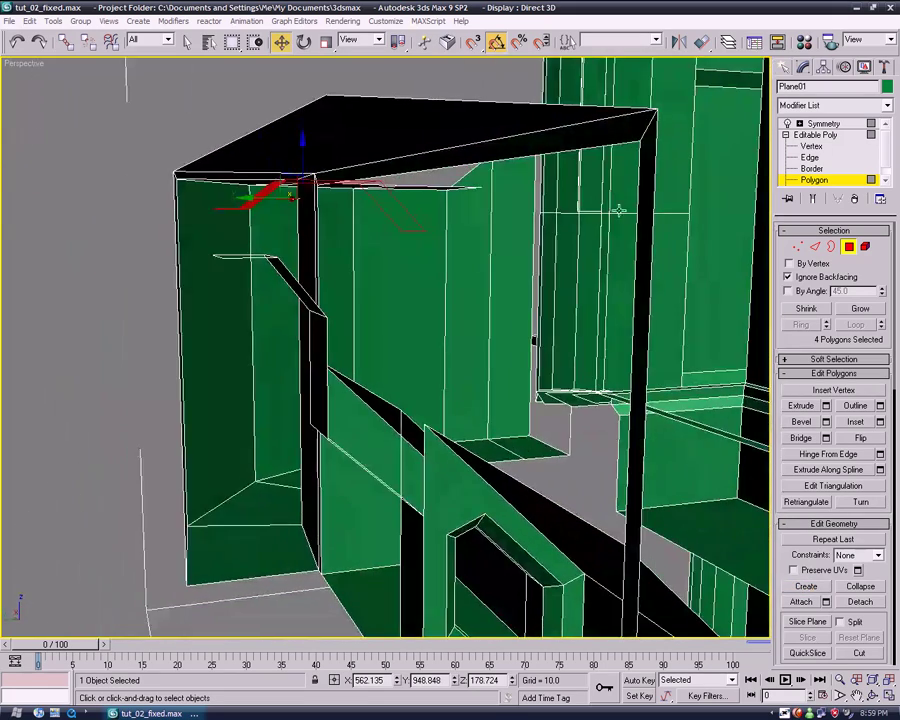
click(822, 588)
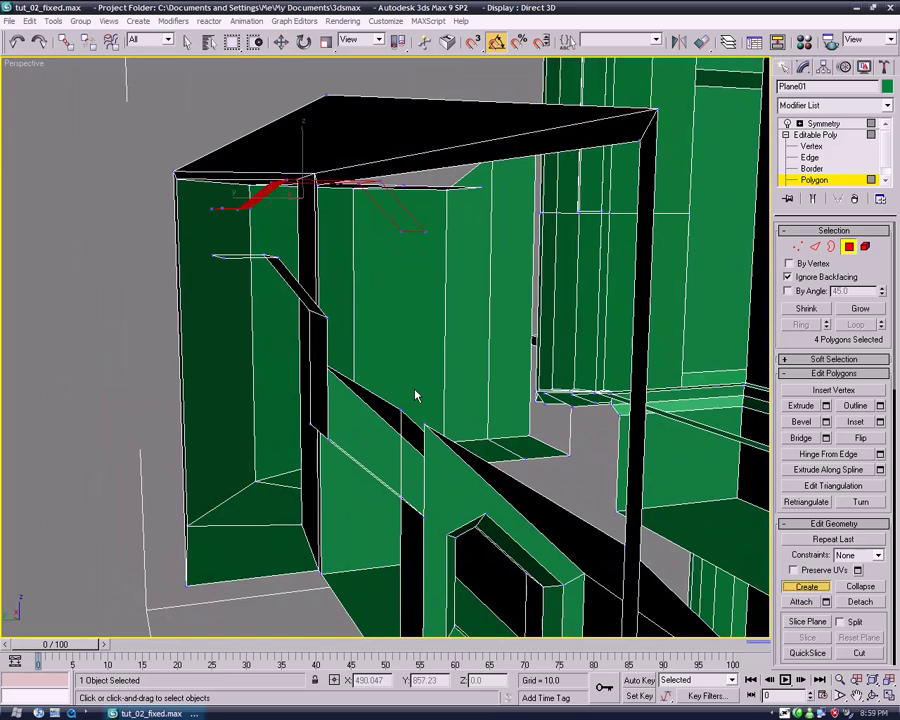
click(326, 316)
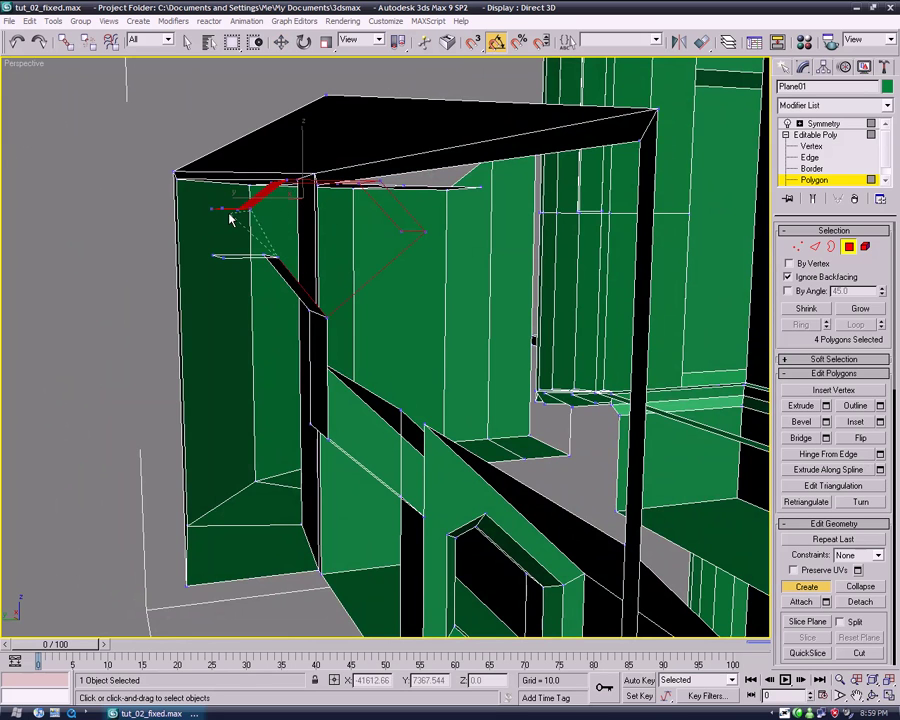
click(224, 258)
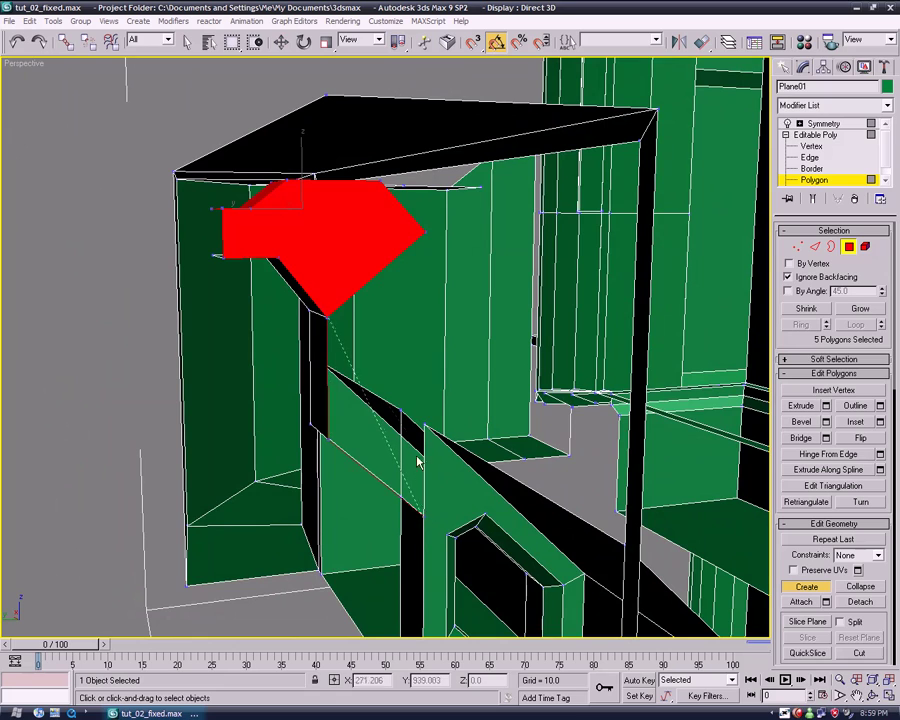
click(424, 425)
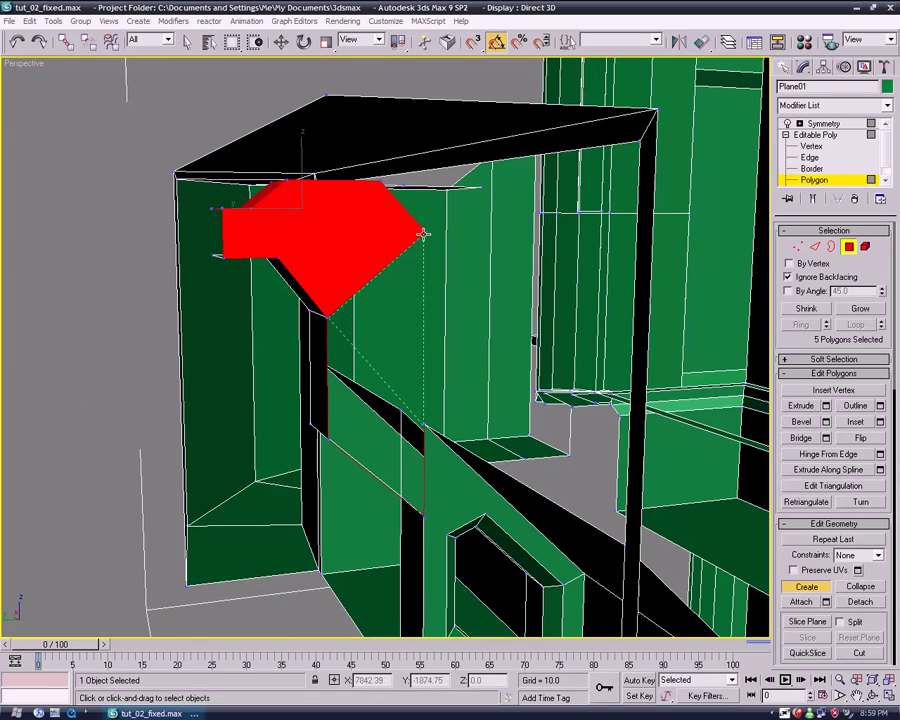
click(424, 233)
scroll(424, 231, up, 5)
mouse_move(426, 331)
alt+middle_down()
mouse_move(196, 408)
mouse_move(612, 394)
mouse_move(444, 356)
mouse_move(492, 358)
alt+middle_up()
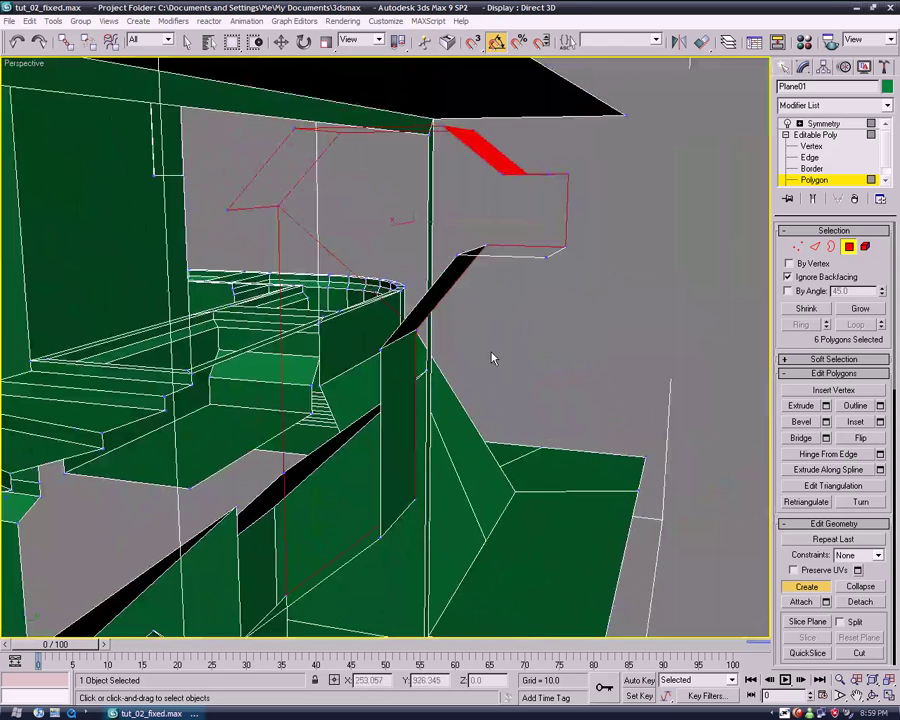
Build a top cap face across the overhang from five vertices.
click(459, 251)
click(548, 174)
click(445, 132)
click(296, 129)
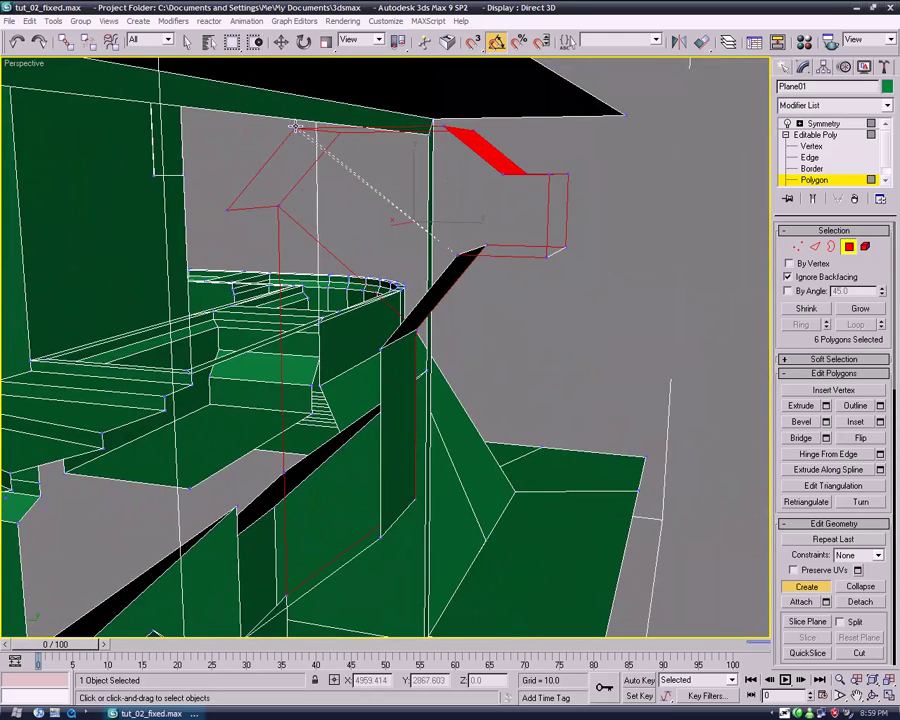
double_click(229, 212)
Create the tall face running down the pillar side to the wall base.
mouse_move(350, 297)
alt+middle_down()
mouse_move(382, 245)
mouse_move(488, 235)
mouse_move(505, 297)
mouse_move(478, 310)
alt+middle_up()
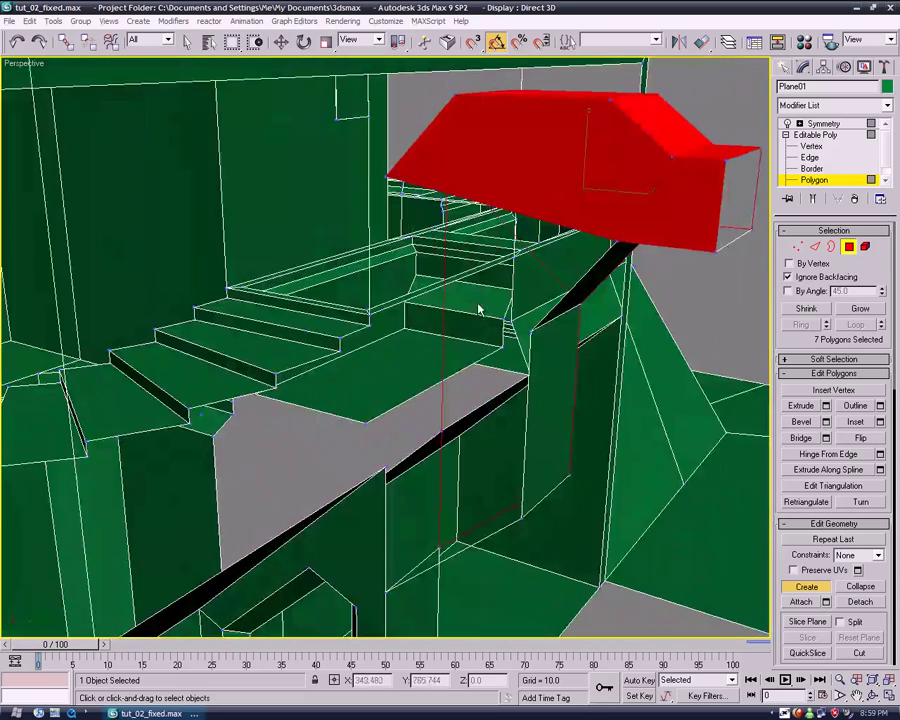
click(508, 322)
click(386, 189)
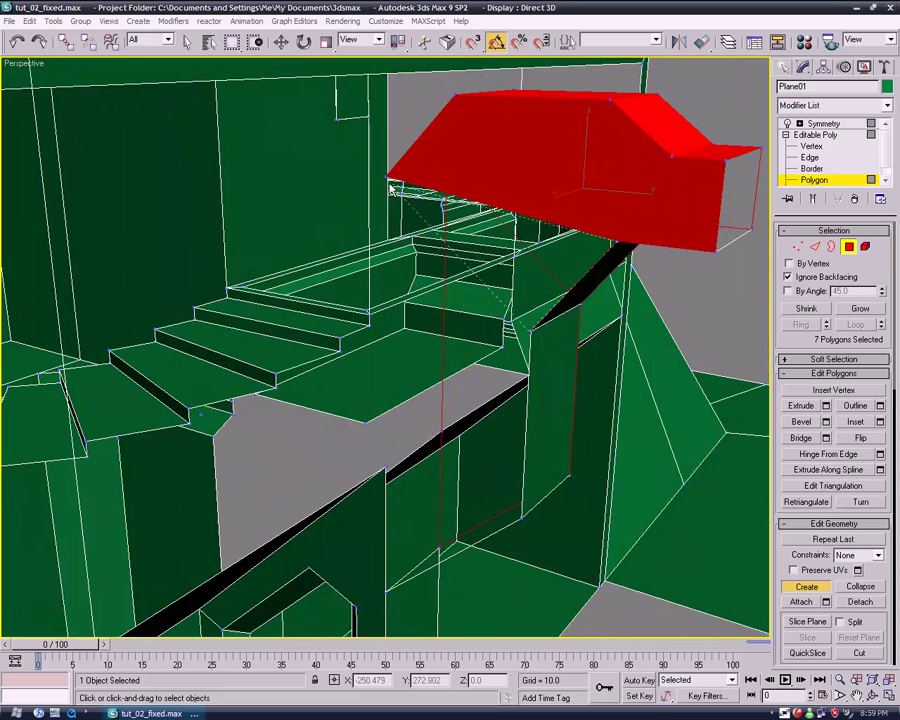
click(387, 589)
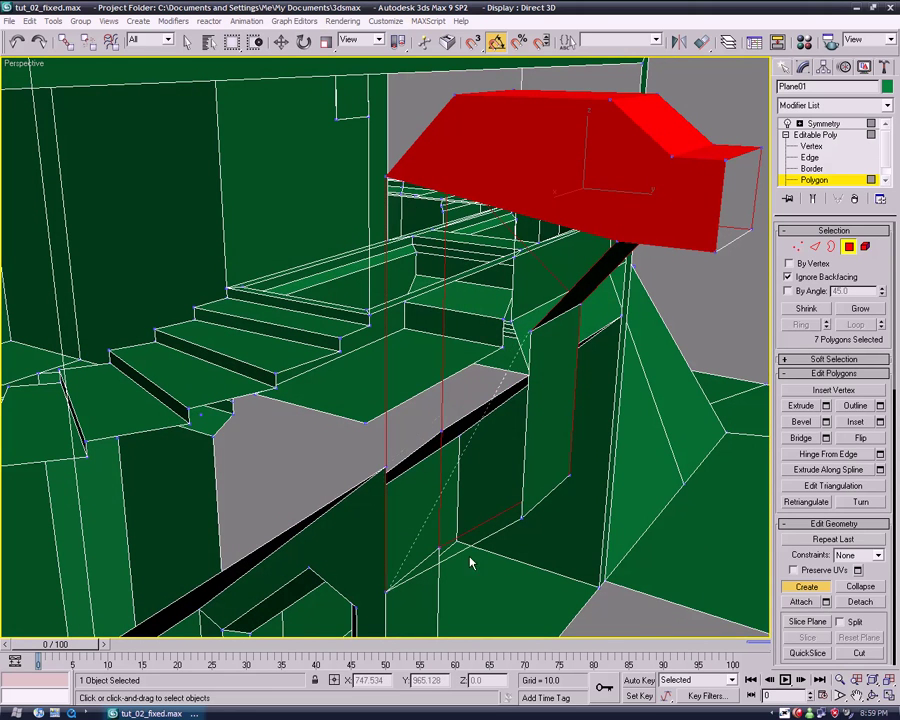
click(519, 519)
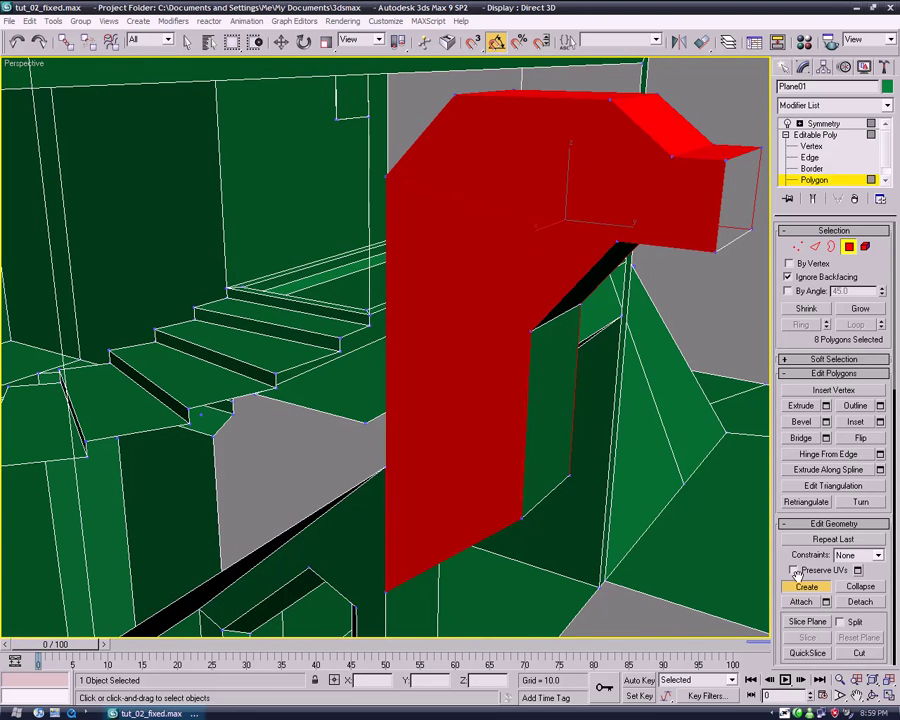
alt+middle_drag(522, 454, 745, 554)
Stop creating polygons, zoom out, and select an edge beside the overhang at Edge level.
click(806, 586)
click(686, 614)
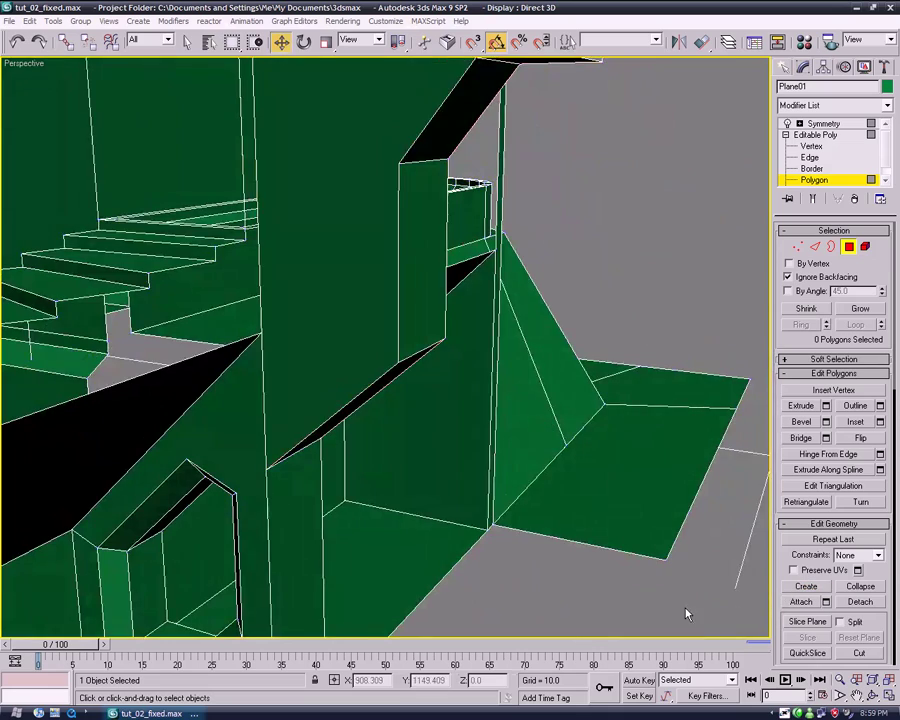
alt+middle_drag(686, 614, 601, 518)
scroll(601, 518, down, 3)
scroll(571, 504, down, 2)
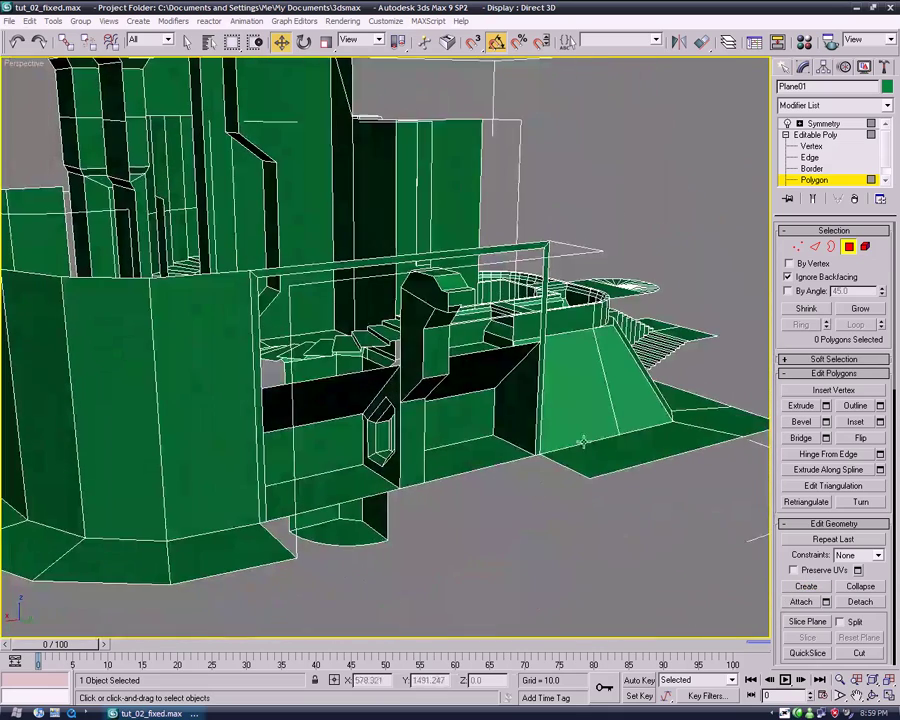
key(2)
click(496, 306)
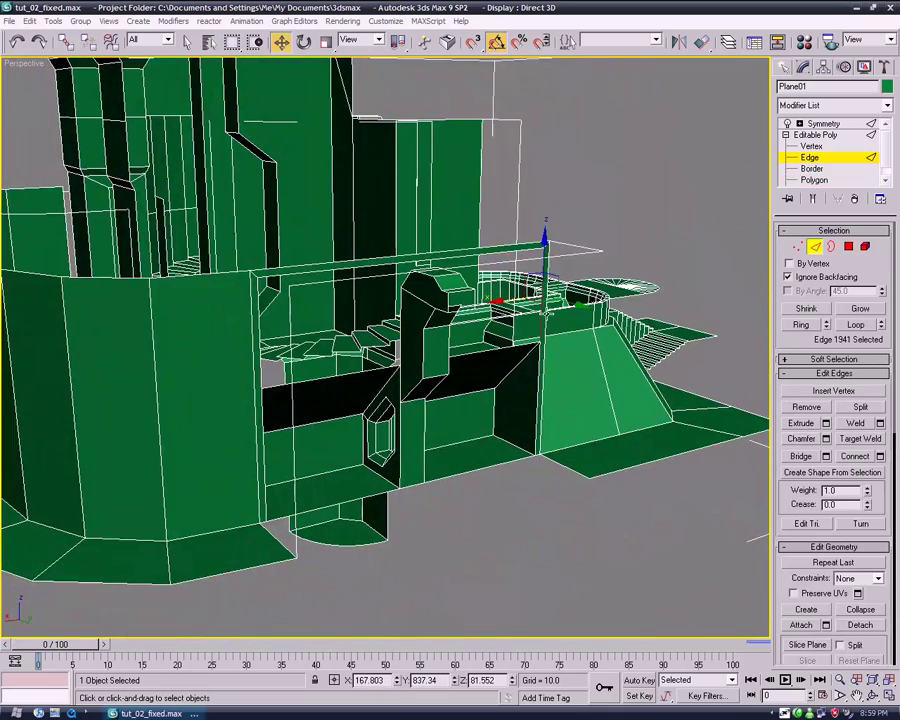